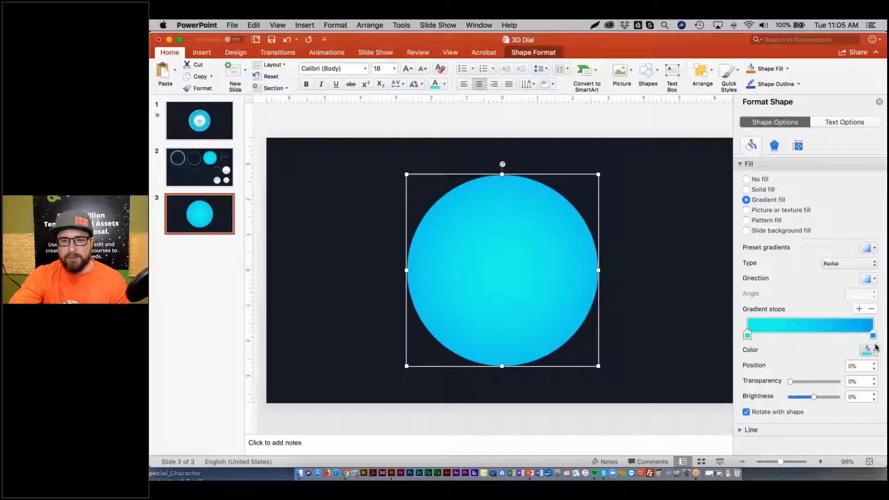
Check the finished dial on slide 1, and duplicate the blue gradient circle on slide 3.
left_click(640, 204)
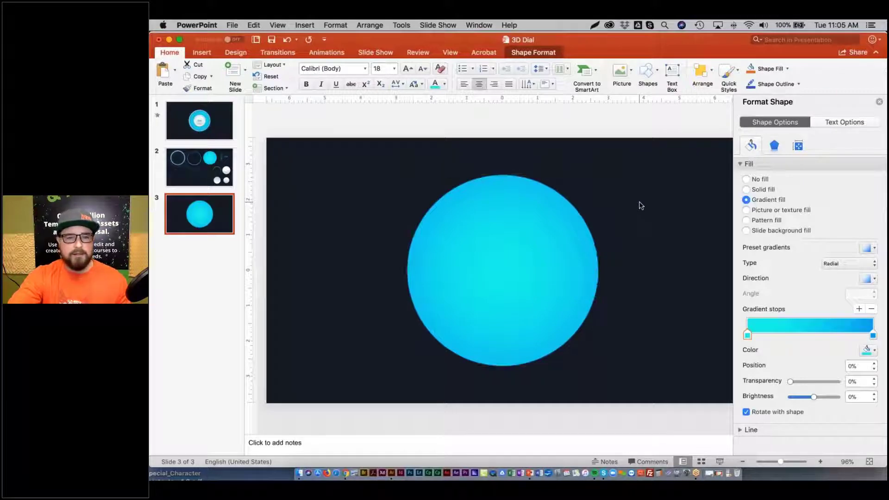
left_click(204, 132)
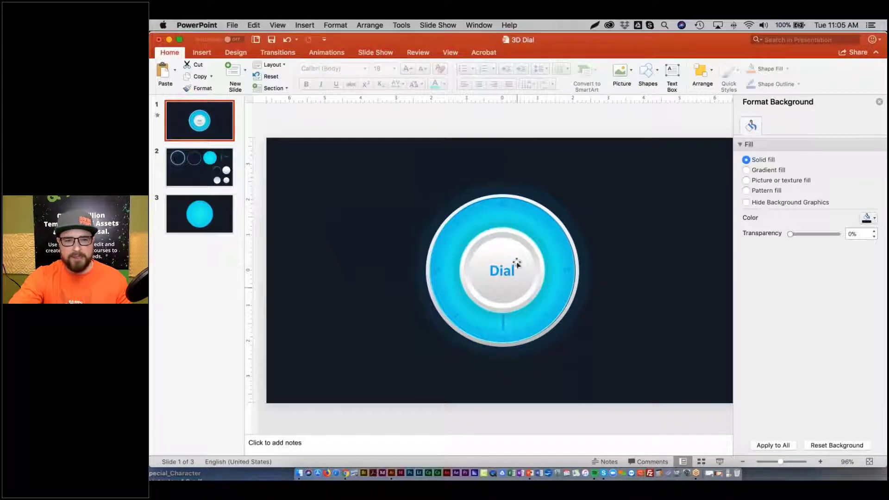
left_click(157, 200)
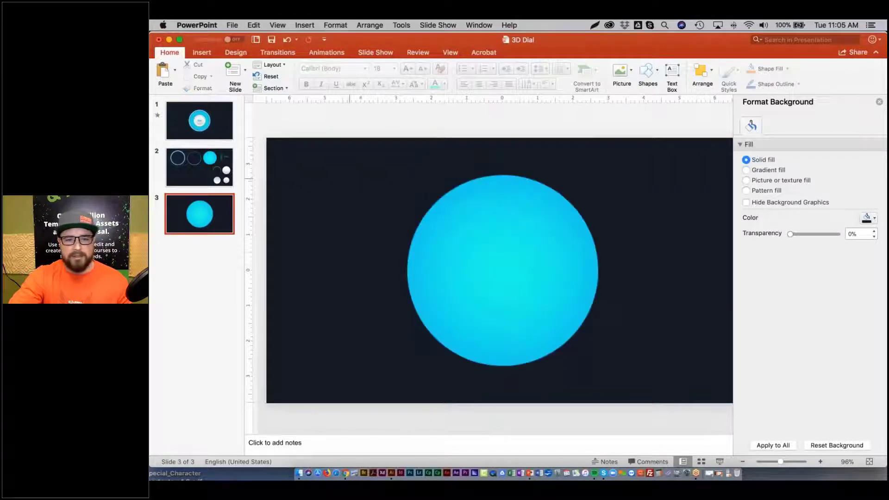
left_click(496, 212)
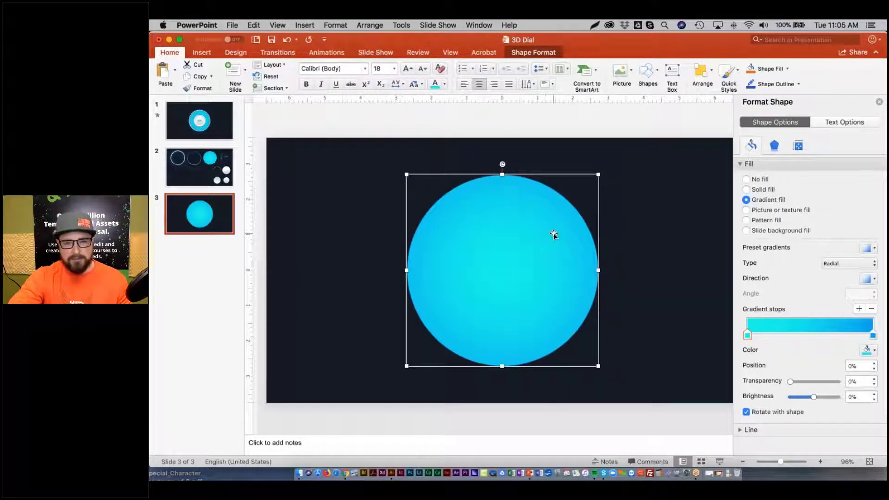
key("super+c")
key("super+v")
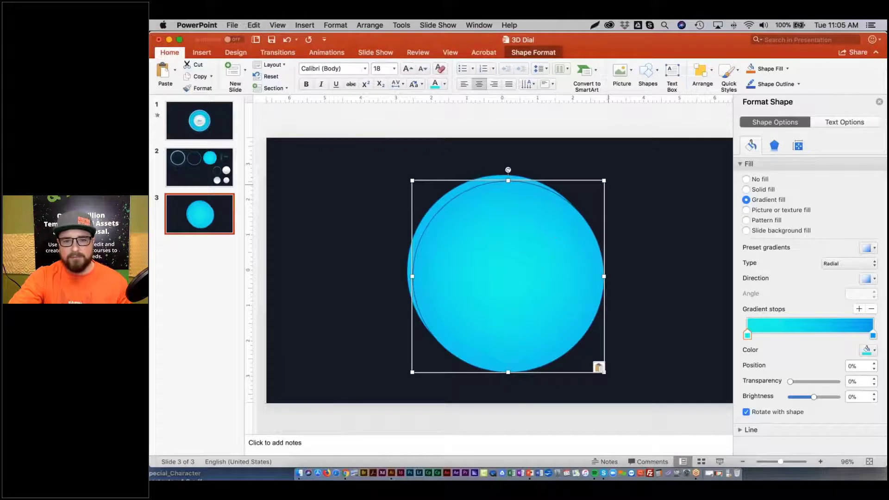
Align the copied blue circle to the slide's horizontal center and vertical middle.
left_click(696, 72)
mouse_move(736, 255)
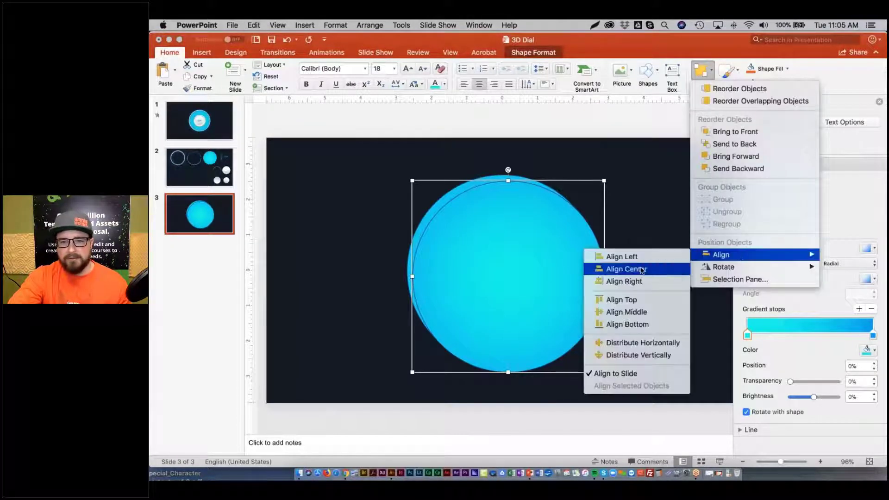
left_click(627, 269)
left_click(702, 71)
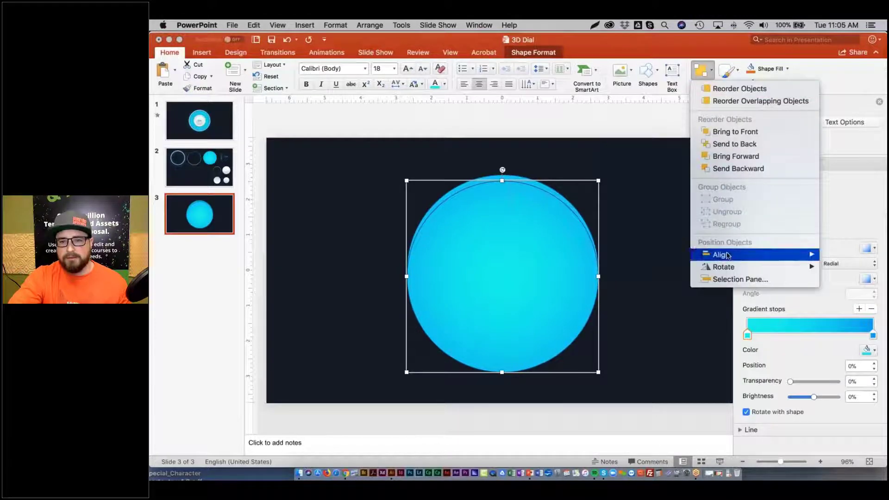
mouse_move(722, 254)
left_click(639, 312)
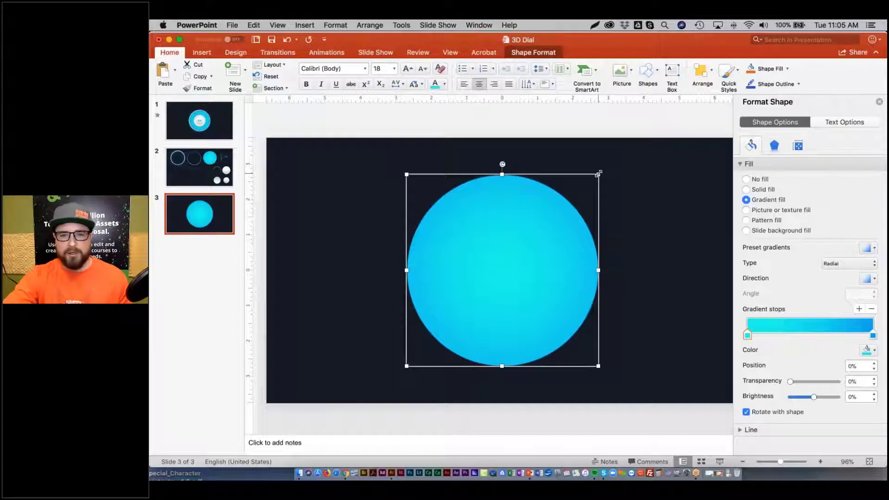
Shrink the copied circle around its center to just under half the large circle's diameter and remove its outline.
scroll(599, 174, "up", 3)
left_click_drag(597, 172, 540, 224)
scroll(496, 271, "down", 4)
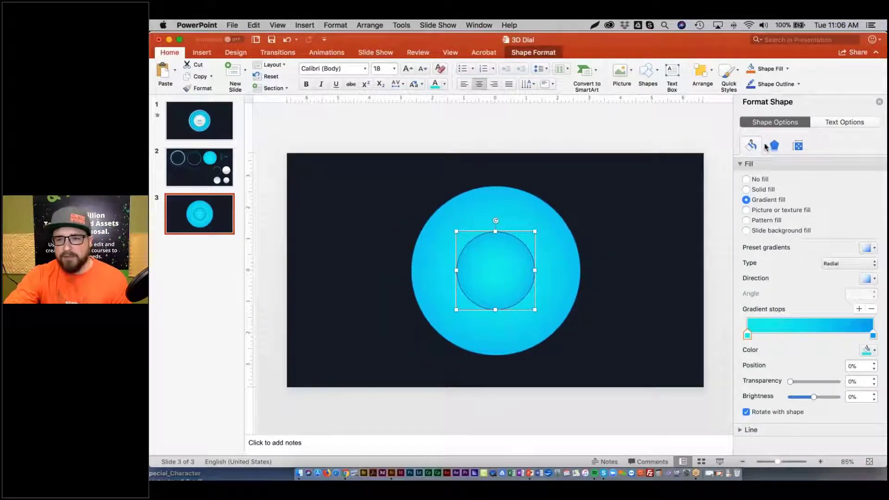
left_click(742, 431)
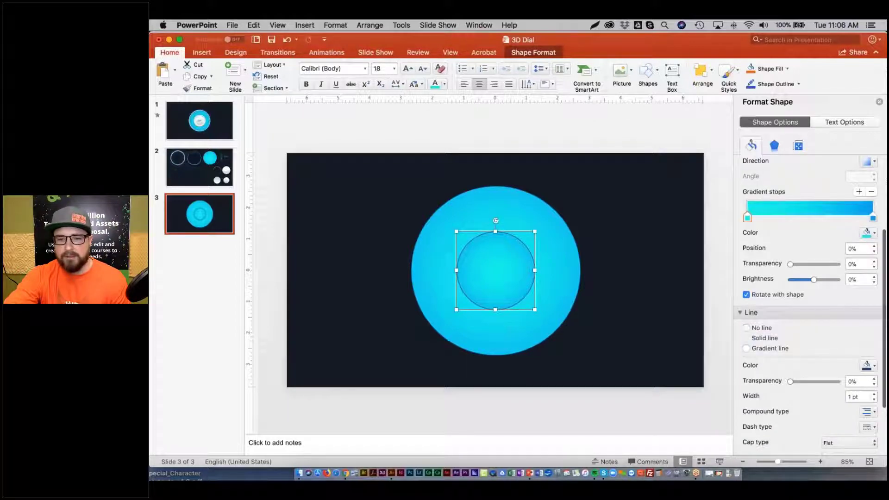
left_click(747, 328)
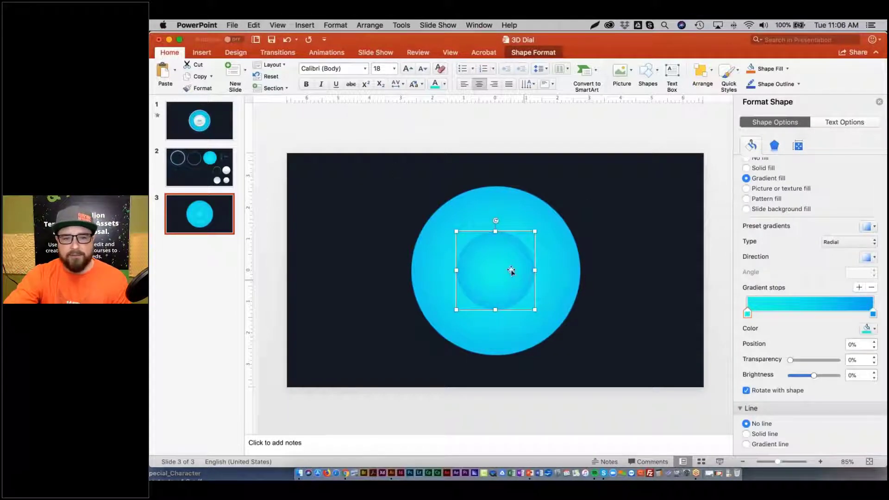
Check the upper white circle's fill on slide 2, and set the small circle's gradient type on slide 3 to Linear.
left_click(212, 171)
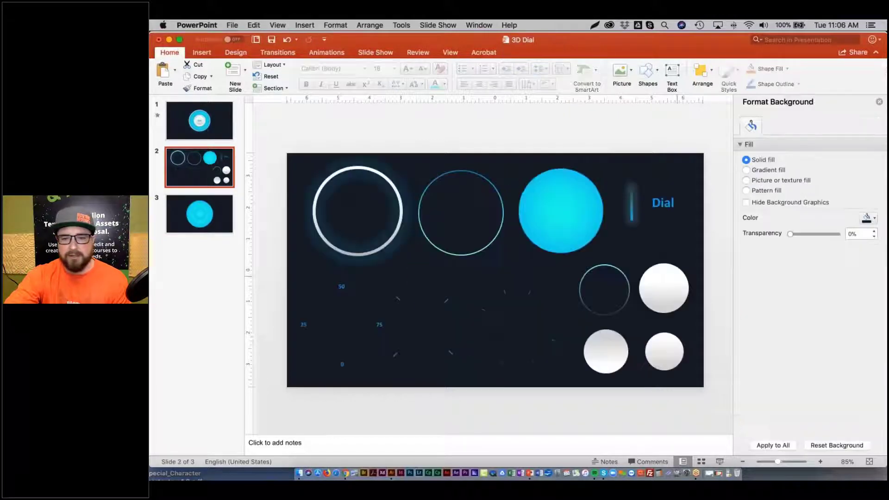
left_click(657, 303)
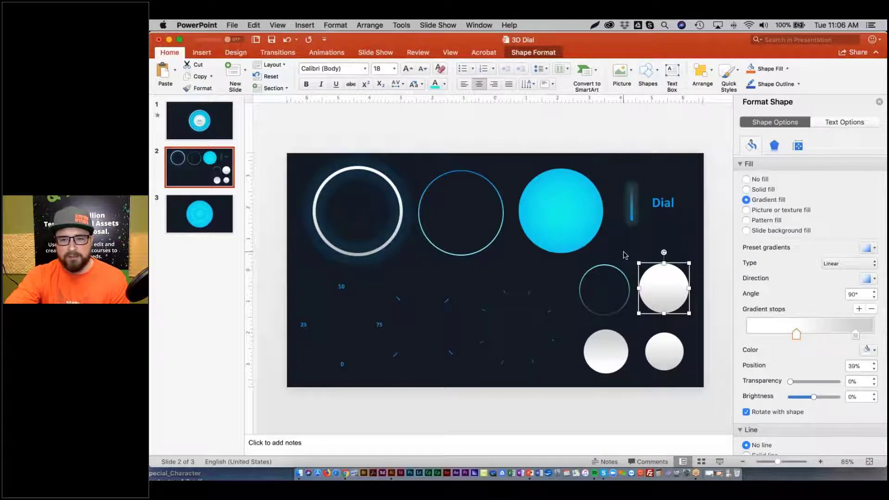
left_click(196, 213)
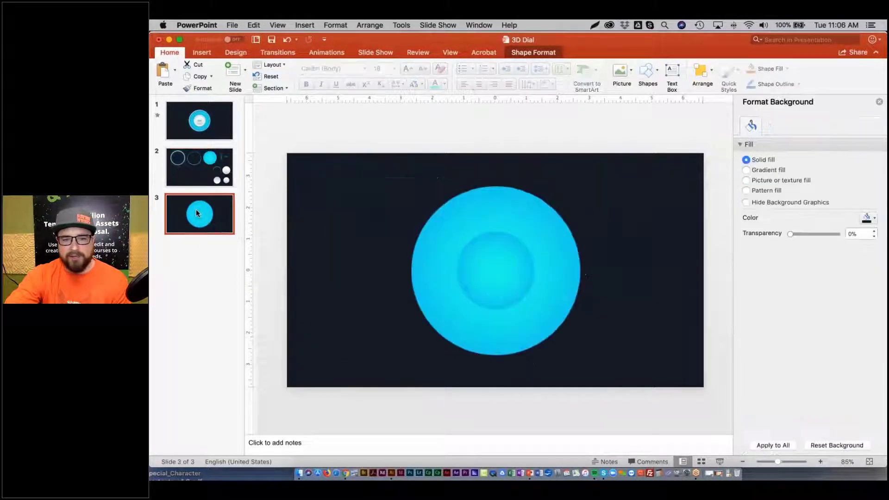
left_click(495, 271)
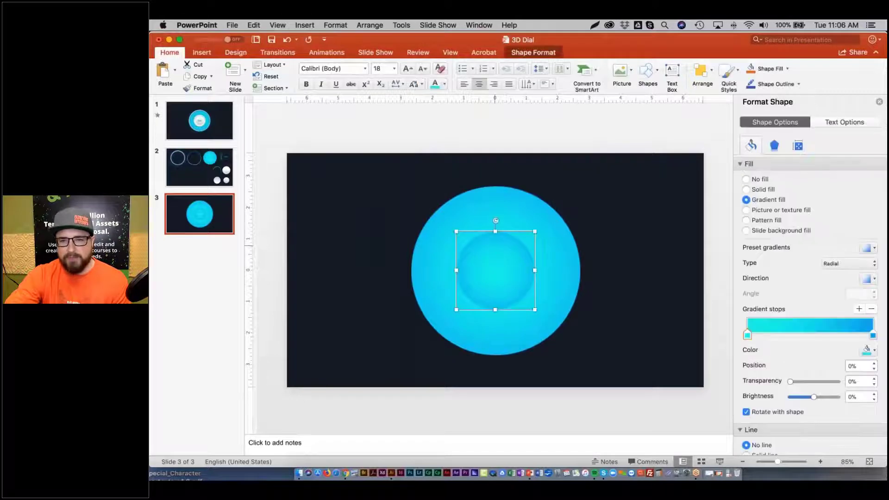
left_click(874, 264)
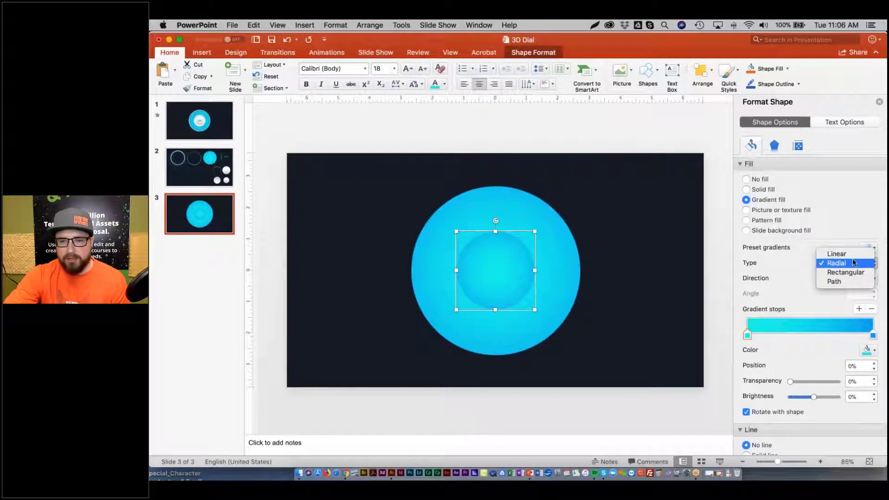
left_click(837, 254)
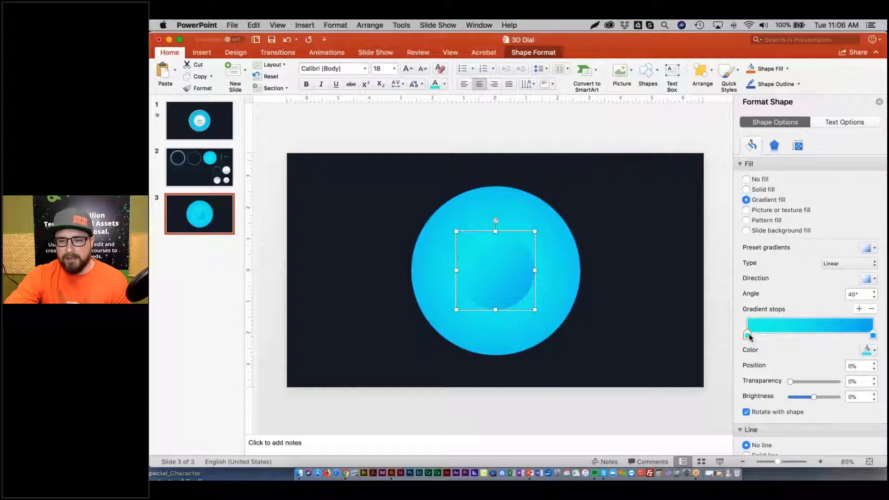
Recolor the small circle's gradient from white with -5% brightness at the first stop to white with -15% brightness at the last.
left_click(747, 335)
left_click(868, 351)
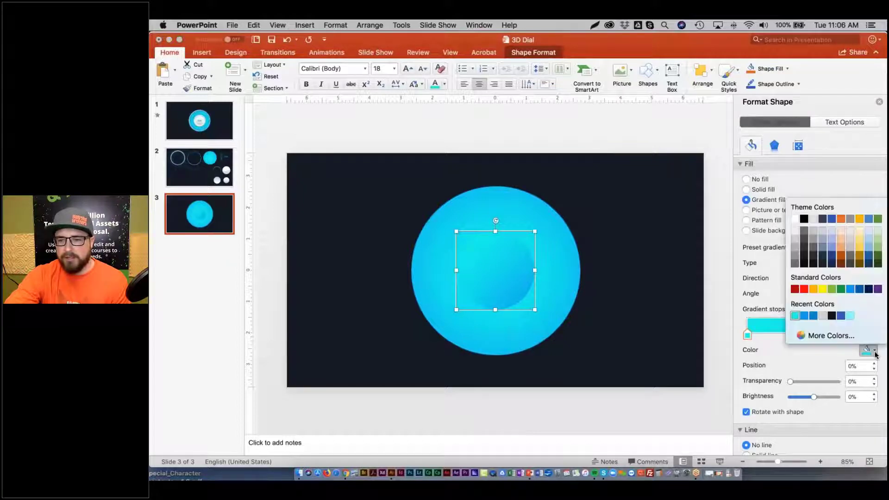
left_click(794, 229)
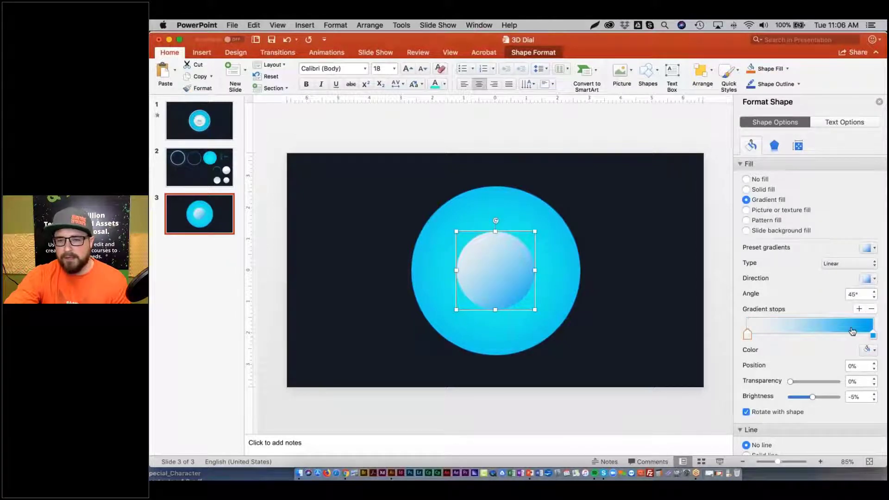
left_click(873, 335)
left_click(868, 350)
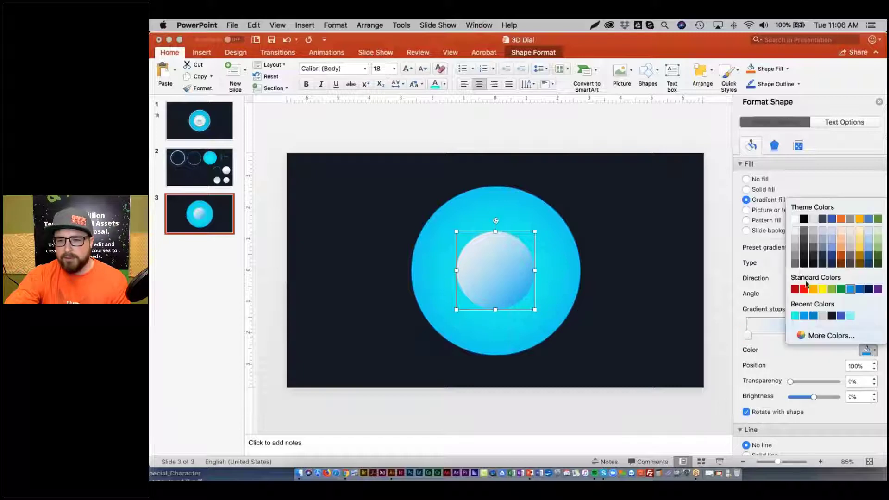
left_click(795, 240)
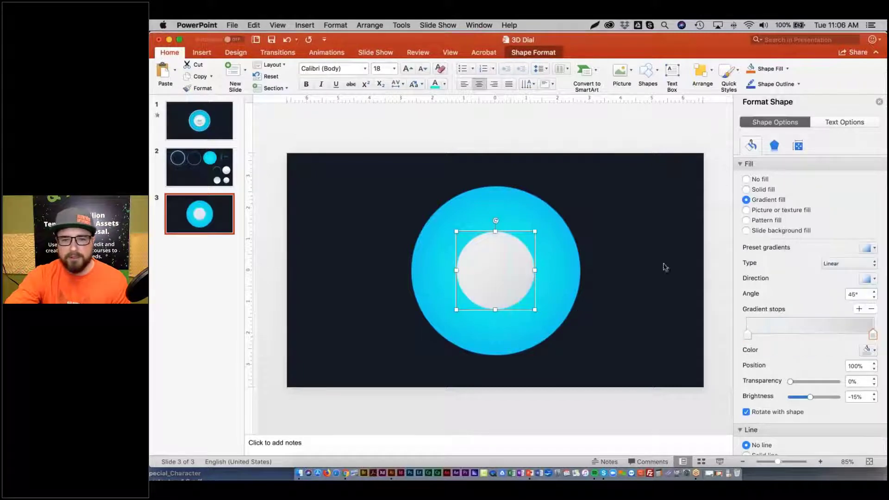
Set the small circle's gradient angle to 90° and shift its first gradient stop to the 37% position.
left_click(865, 246)
left_click(865, 245)
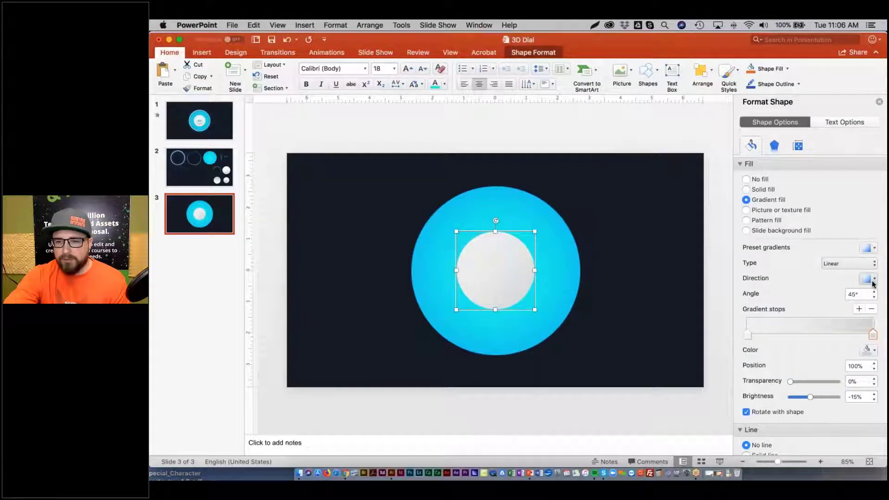
double_click(865, 292)
type("0")
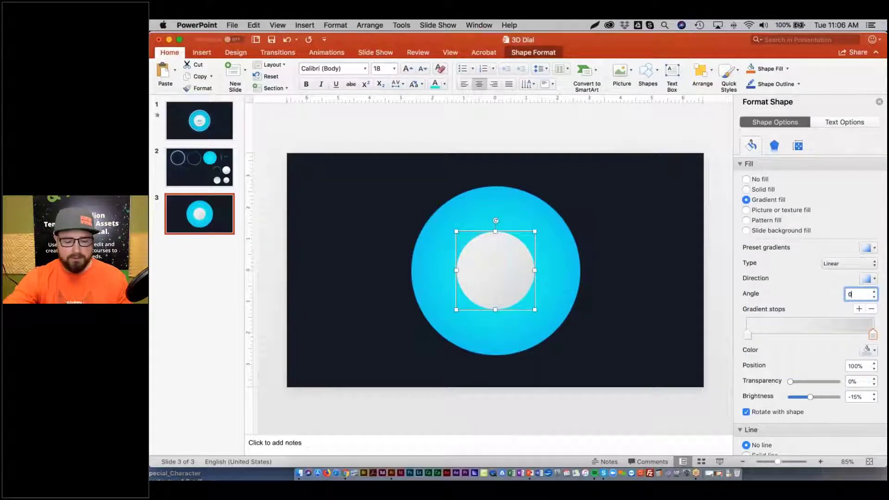
type("90")
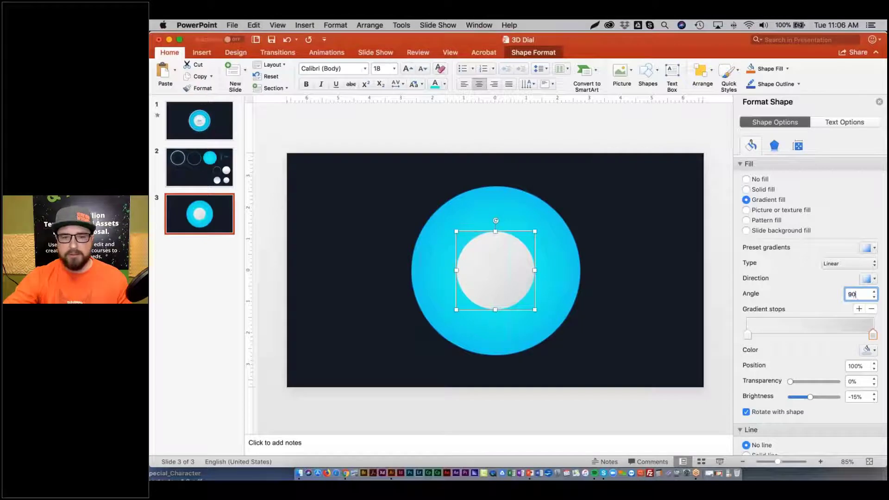
key("Tab")
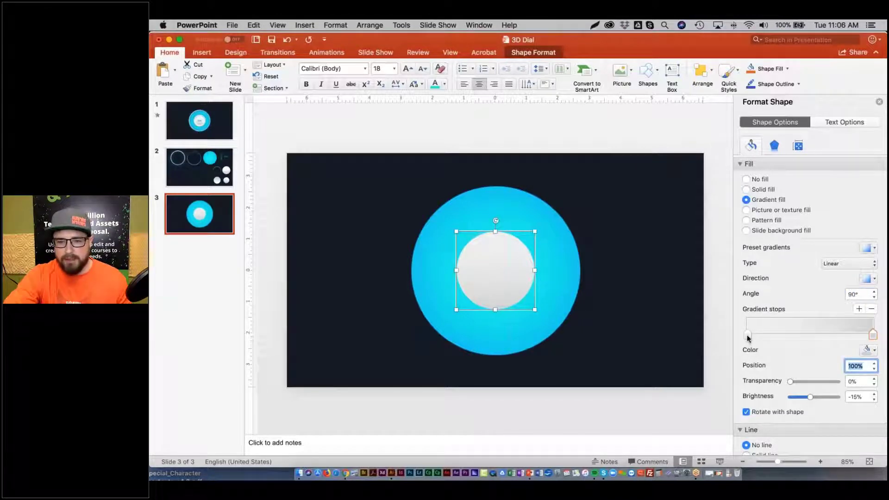
left_click_drag(748, 338, 795, 337)
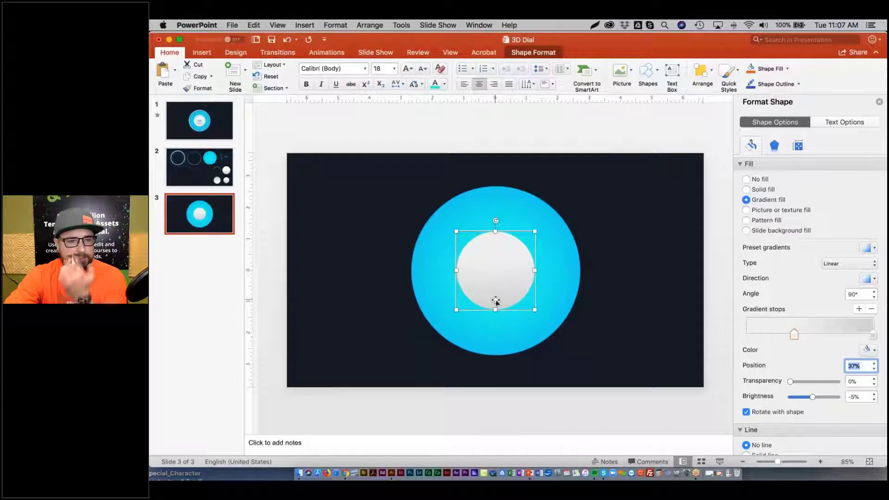
Check the dial parts on slide 2, and duplicate the light gray center circle on slide 3.
left_click(385, 146)
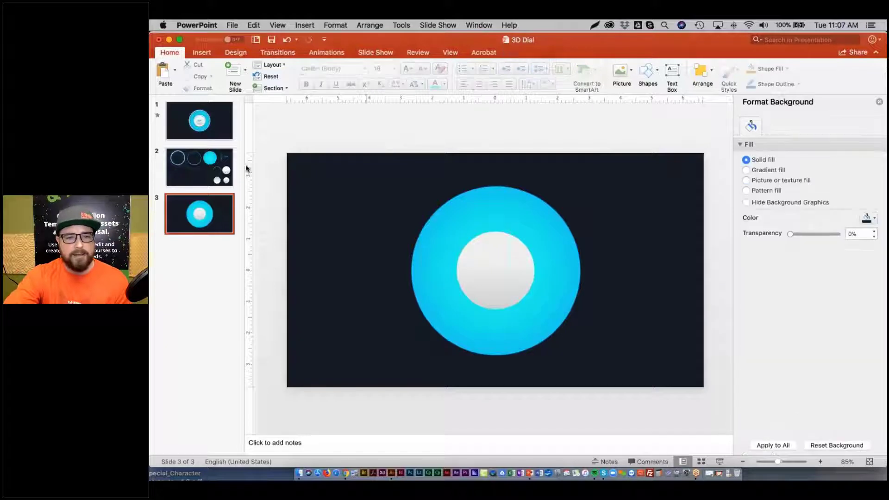
left_click(192, 162)
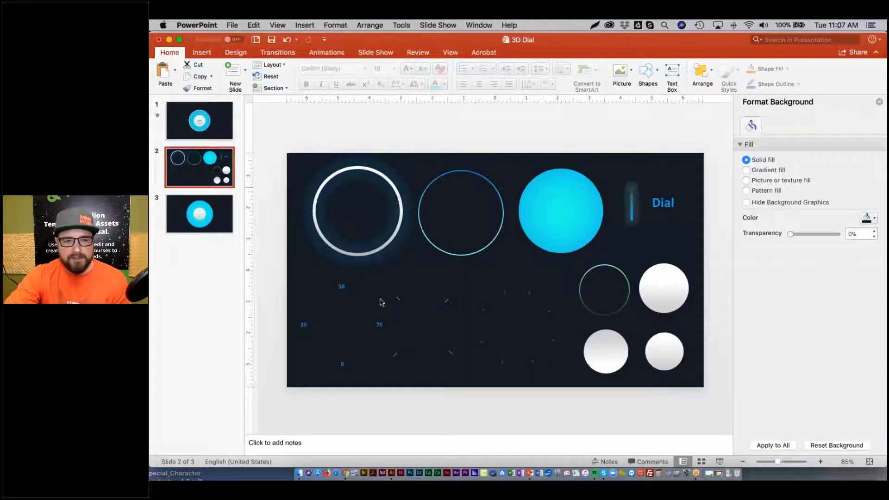
left_click(200, 221)
left_click(473, 249)
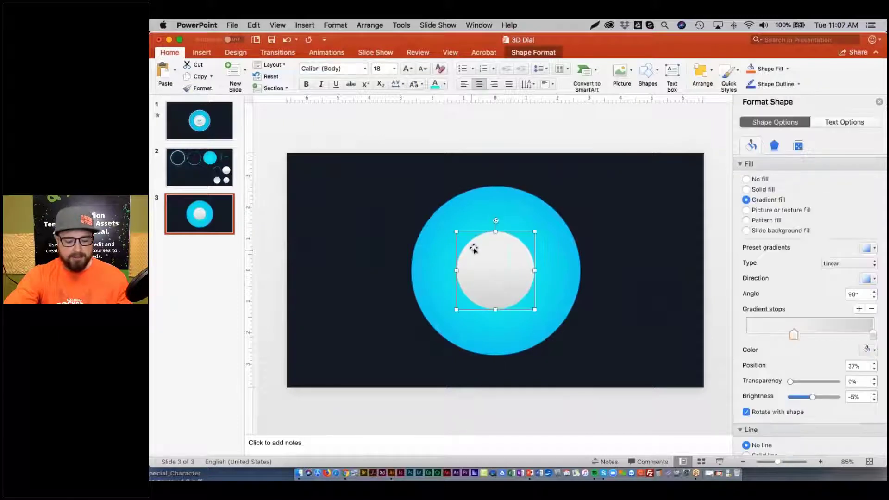
key("super+c")
key("super+v")
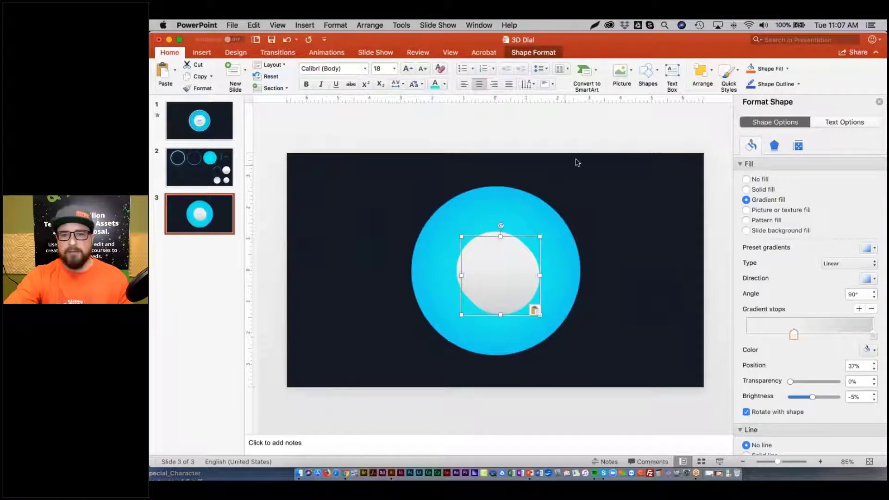
Align the copied gray circle to the slide's center and middle, and shrink it around its center to about four fifths of its size.
left_click(698, 79)
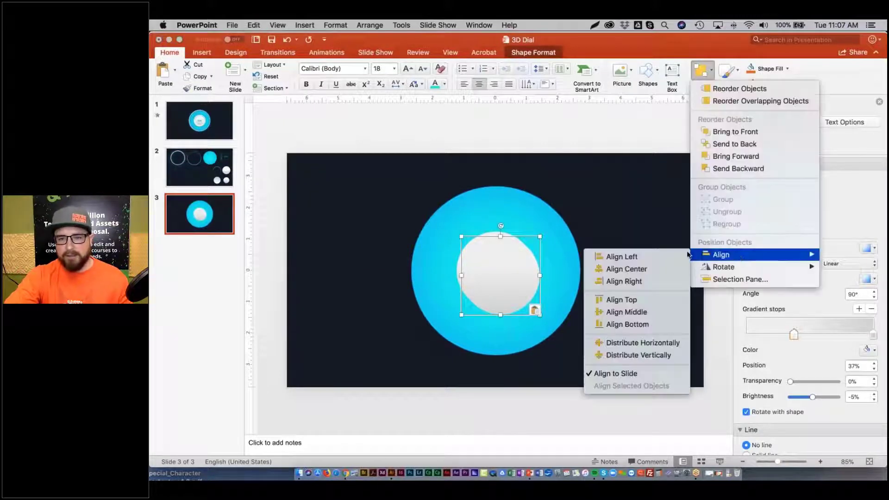
left_click(702, 74)
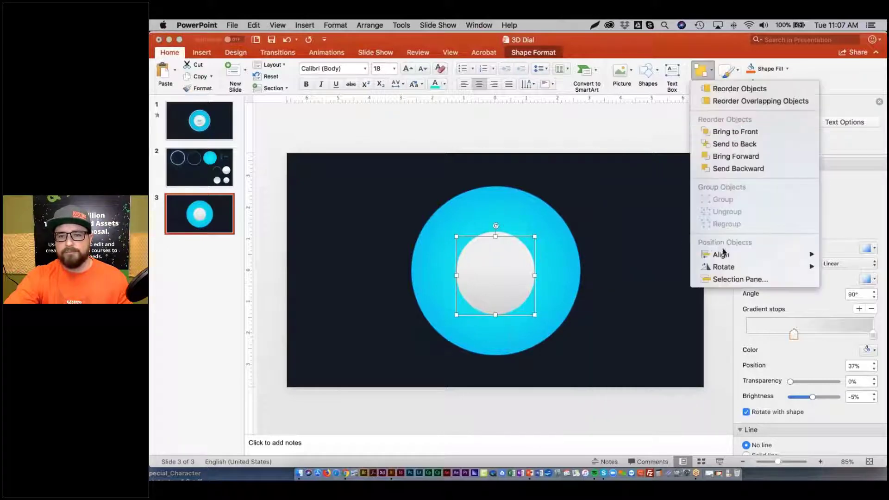
mouse_move(722, 253)
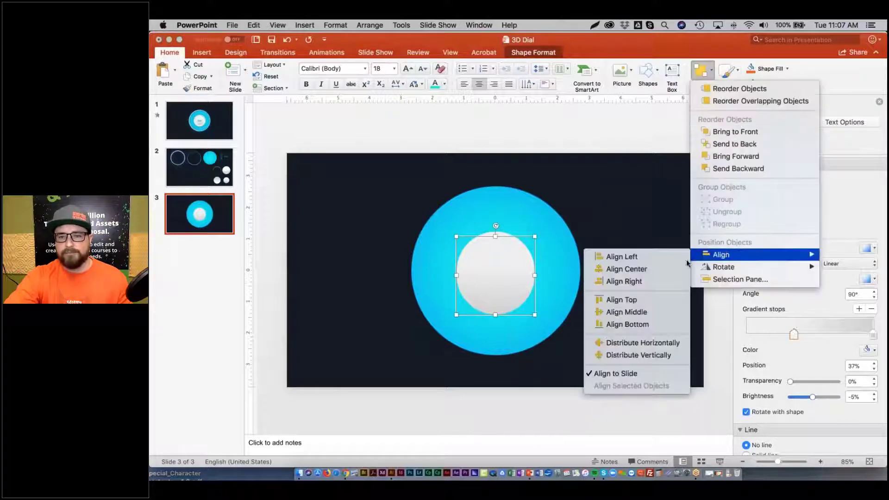
left_click(644, 313)
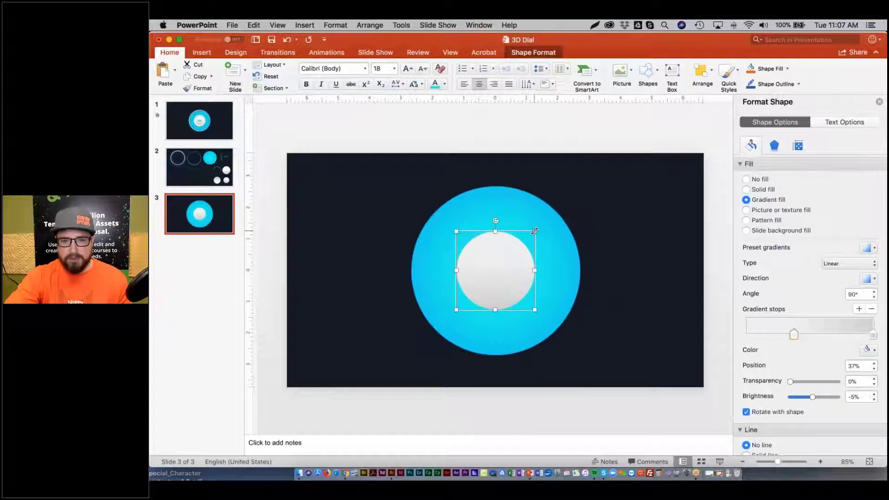
mouse_move(535, 231)
left_mouse_down()
mouse_move(510, 249)
mouse_move(528, 239)
left_mouse_up()
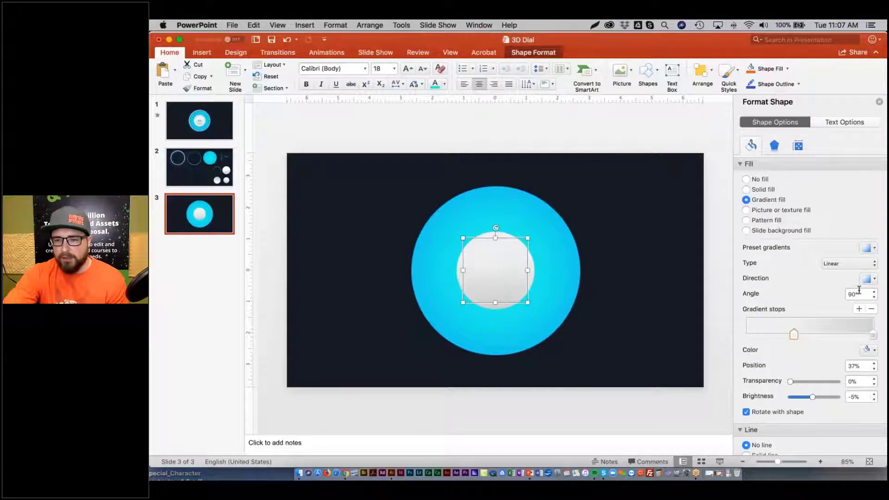
left_click(875, 279)
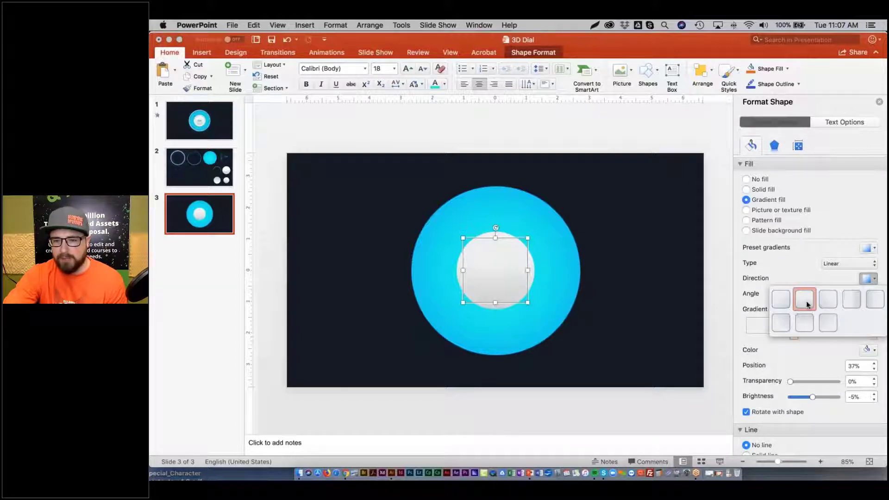
left_click(805, 324)
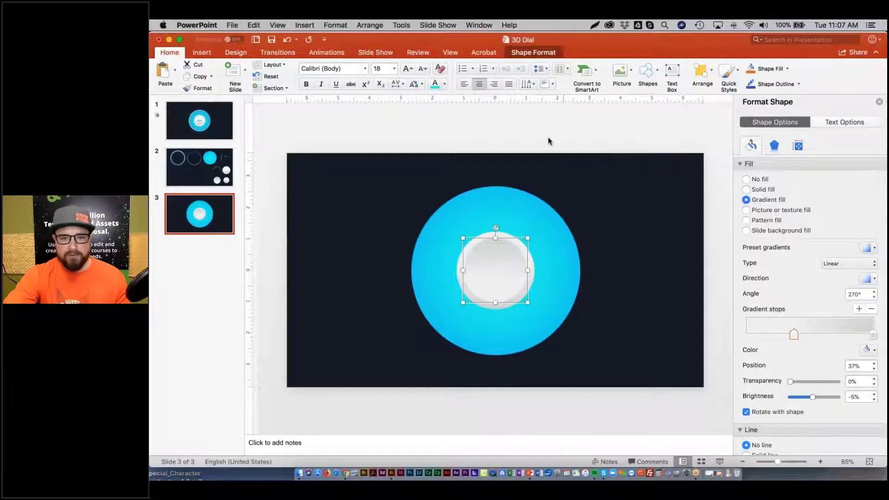
key("super+z")
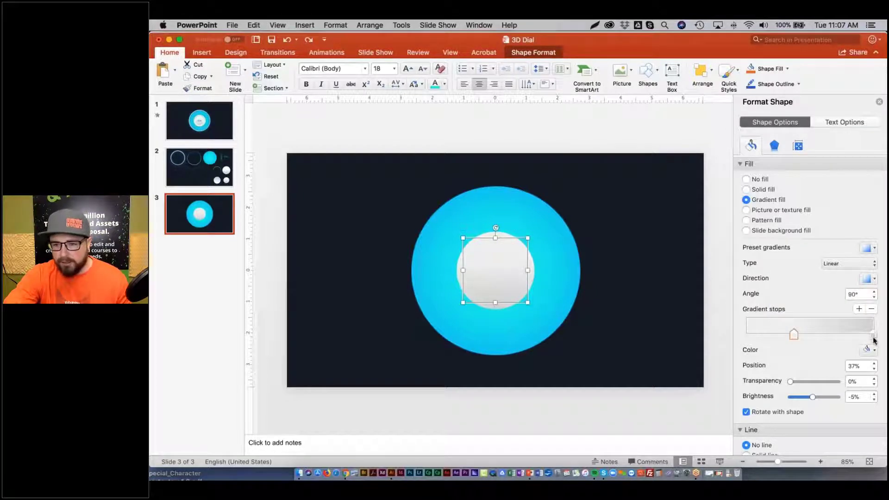
Reverse the inner gray circle's gradient by placing the darker -15% stop at 16% and the lighter -5% stop at 74%.
mouse_move(873, 335)
left_mouse_down()
mouse_move(772, 335)
mouse_move(873, 336)
mouse_move(857, 335)
left_mouse_up()
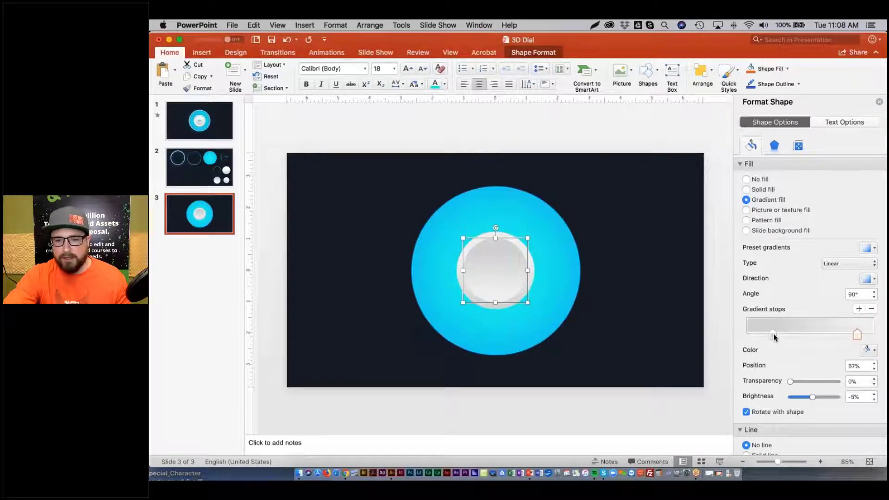
mouse_move(774, 337)
left_mouse_down()
mouse_move(747, 335)
mouse_move(786, 335)
mouse_move(769, 335)
left_mouse_up()
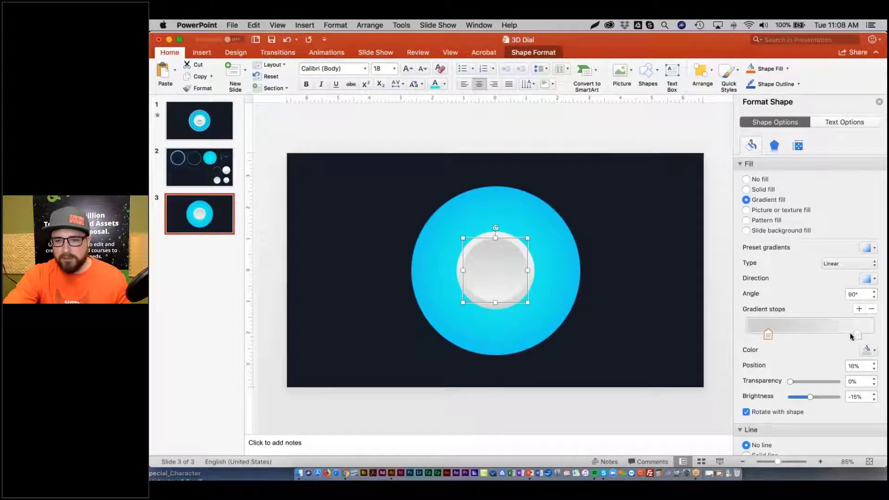
left_click_drag(859, 337, 840, 336)
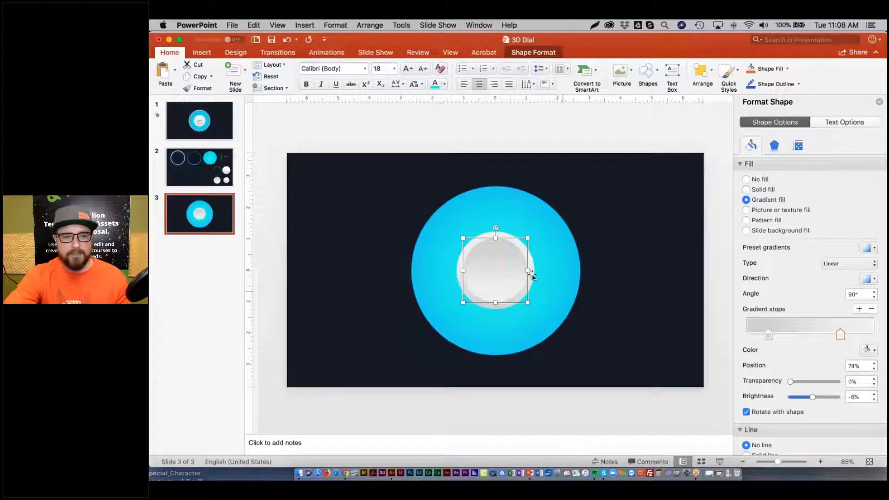
left_click(279, 131)
Duplicate the inner gray circle and align the copy to the slide's center and middle.
left_click(501, 260)
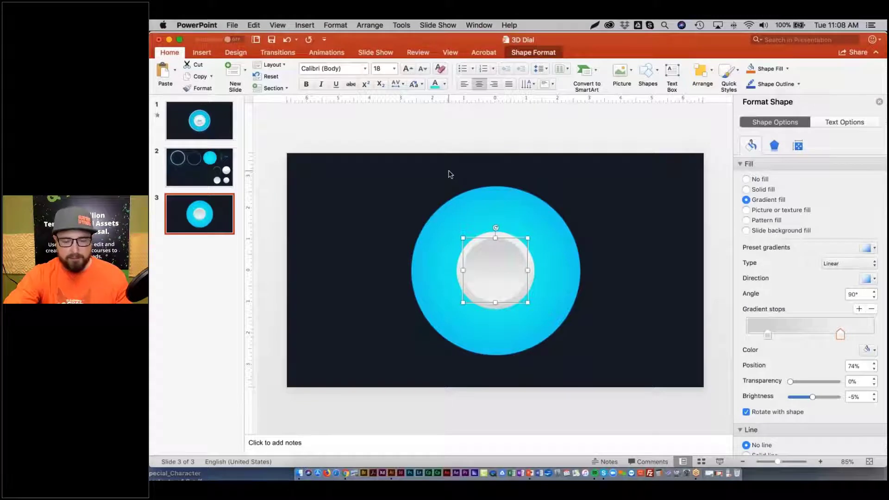
key("super+v")
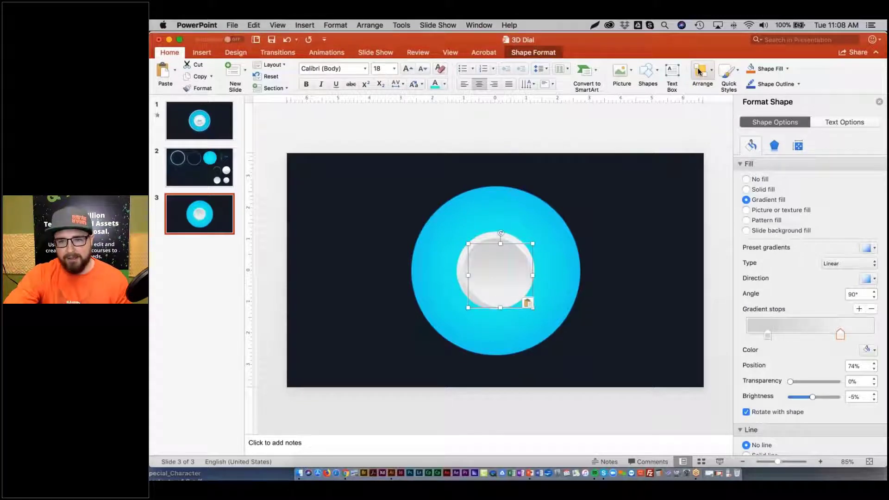
left_click(700, 72)
mouse_move(717, 256)
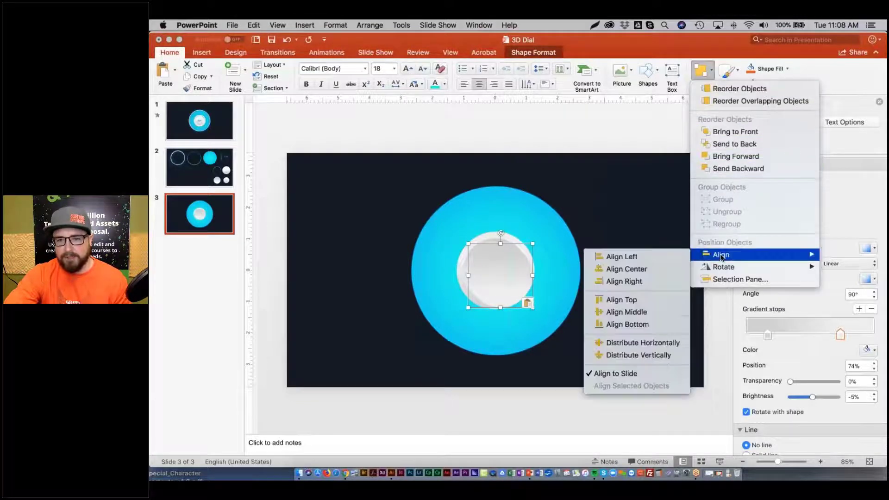
left_click(645, 268)
left_click(702, 74)
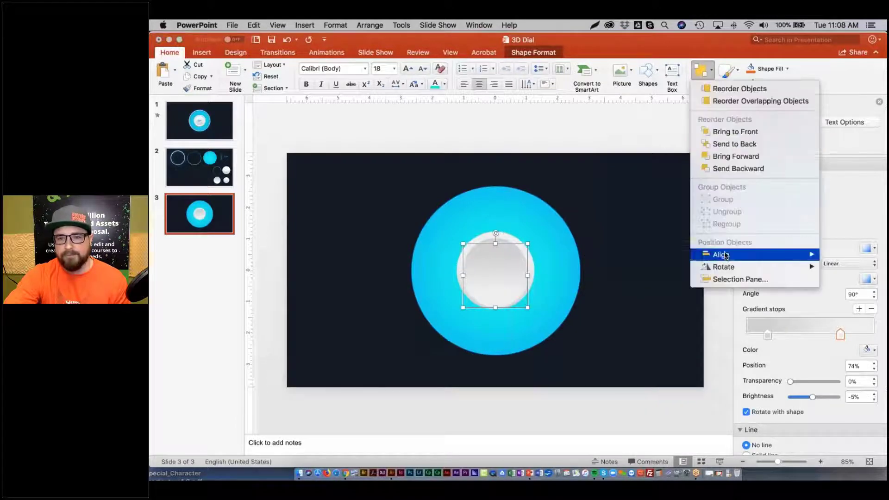
left_click(634, 312)
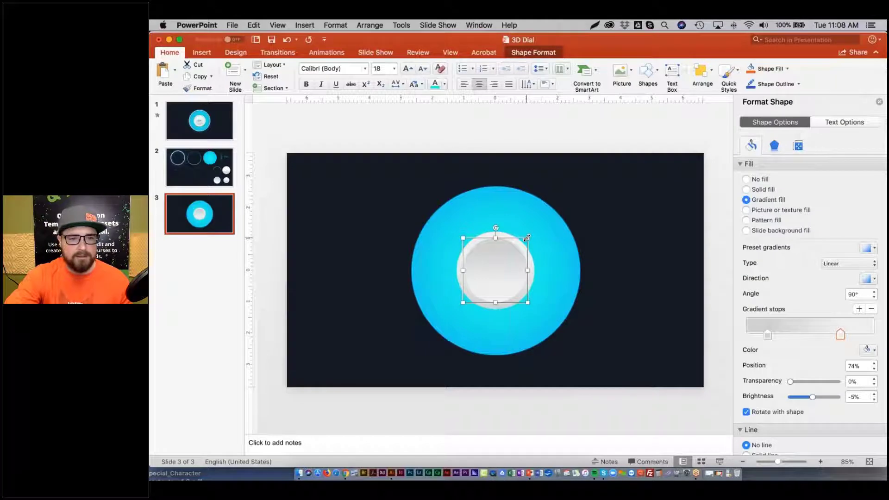
Shrink the copied circle around its center to about three fifths of its size, and set its gradient angle to 270°.
left_click_drag(527, 238, 512, 250)
key("super+z")
left_click_drag(511, 250, 514, 250)
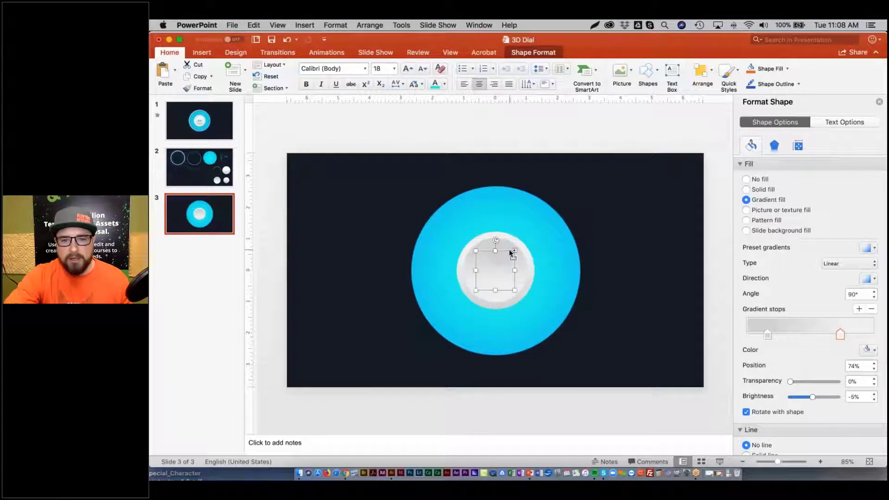
left_click(869, 279)
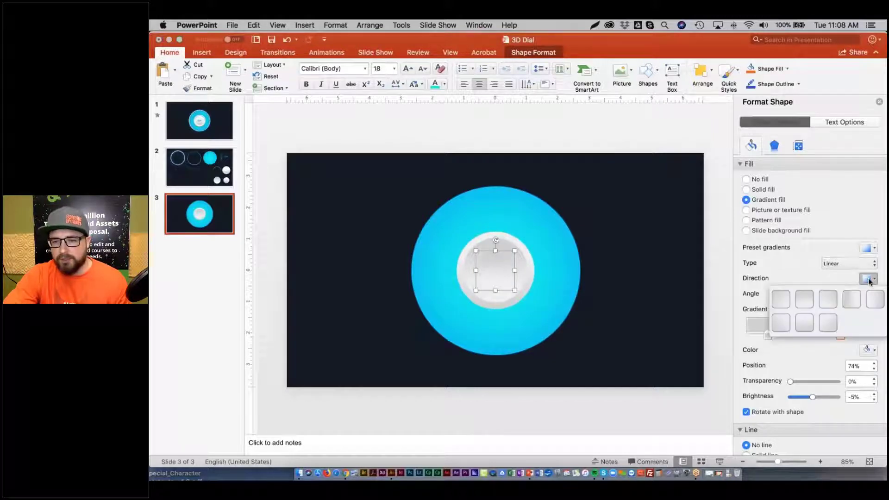
left_click(805, 302)
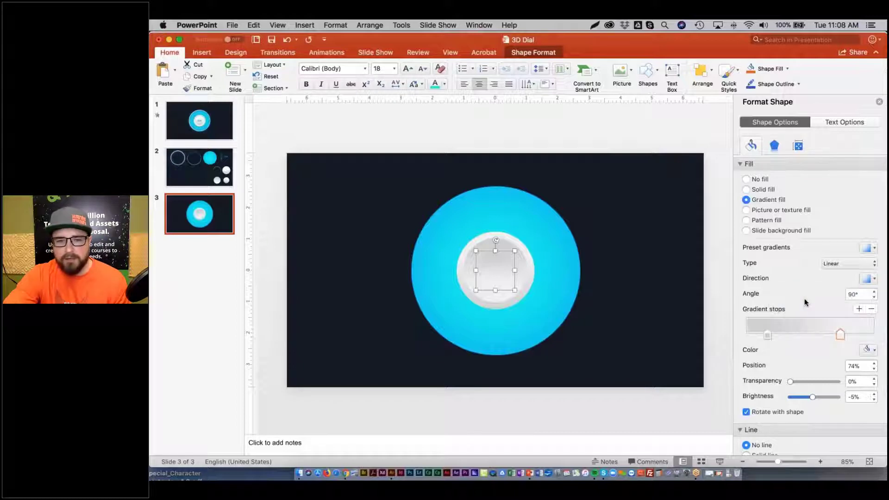
left_click(869, 280)
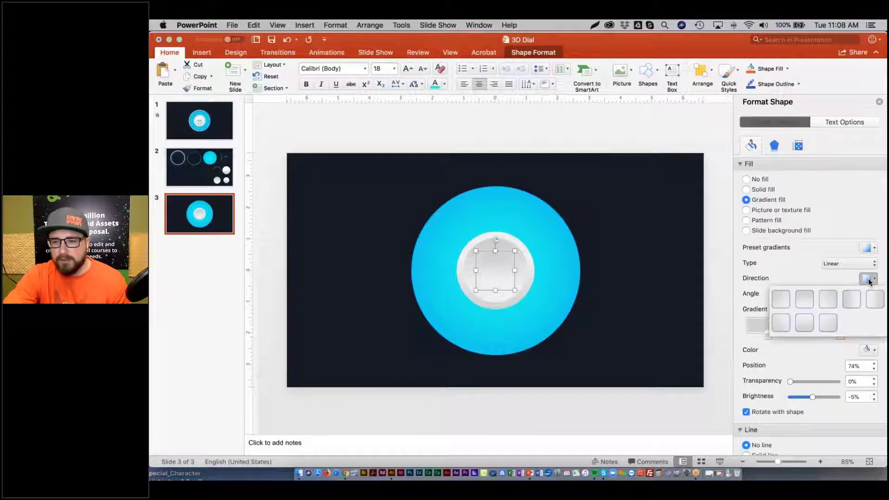
left_click(805, 320)
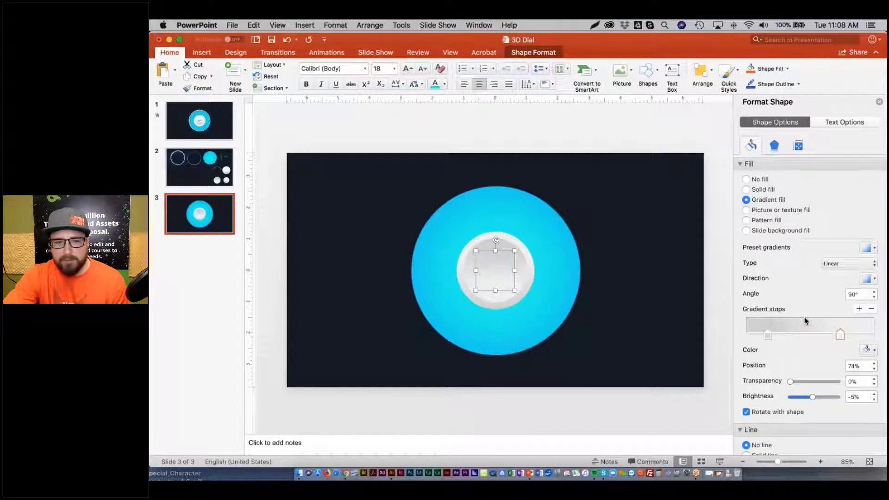
Enlarge the innermost circle around its center to about four fifths of the width of the circle directly beneath it.
left_click(293, 133)
left_click(498, 269)
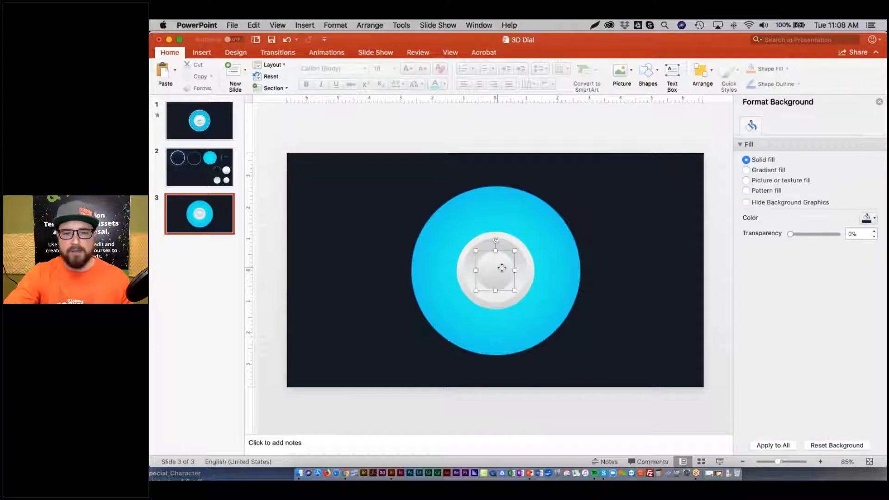
left_click_drag(514, 252, 522, 244)
left_click(338, 133)
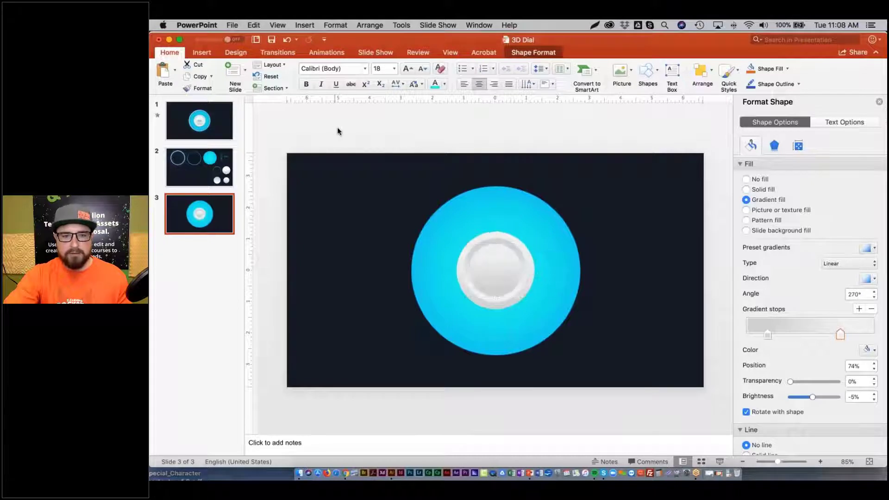
left_click(525, 243)
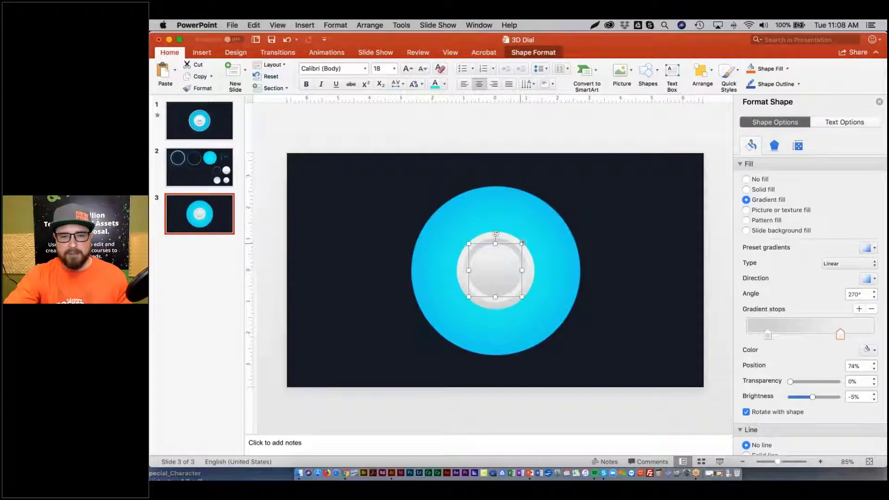
left_click_drag(522, 243, 522, 243)
left_click(482, 170)
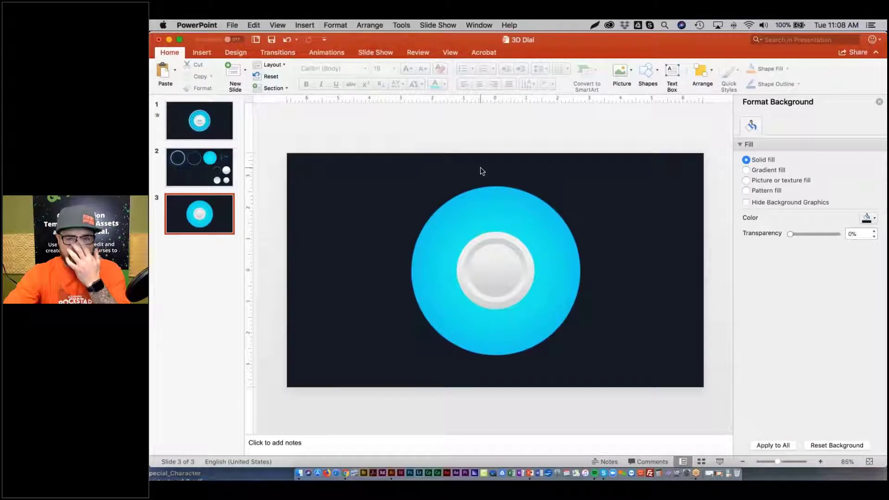
Check the dial parts on slide 2 and the finished dial on slide 1, and duplicate slide 3's largest light gray circle.
left_click(226, 170)
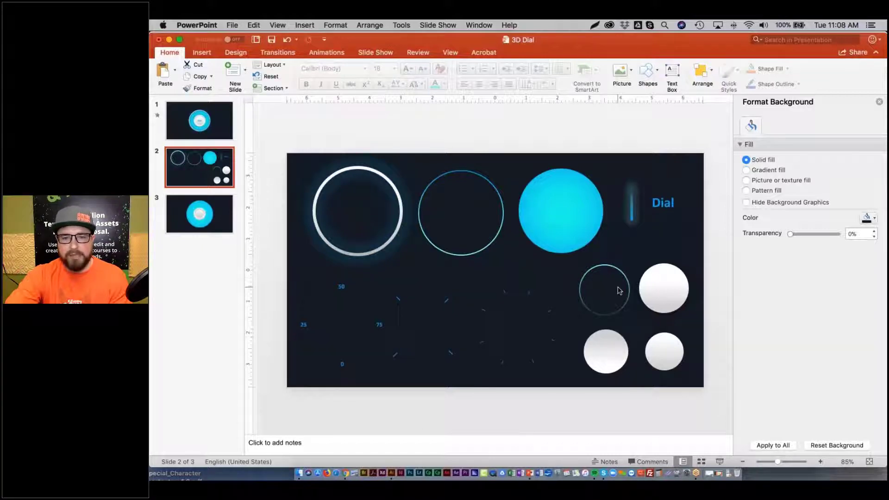
key("Up")
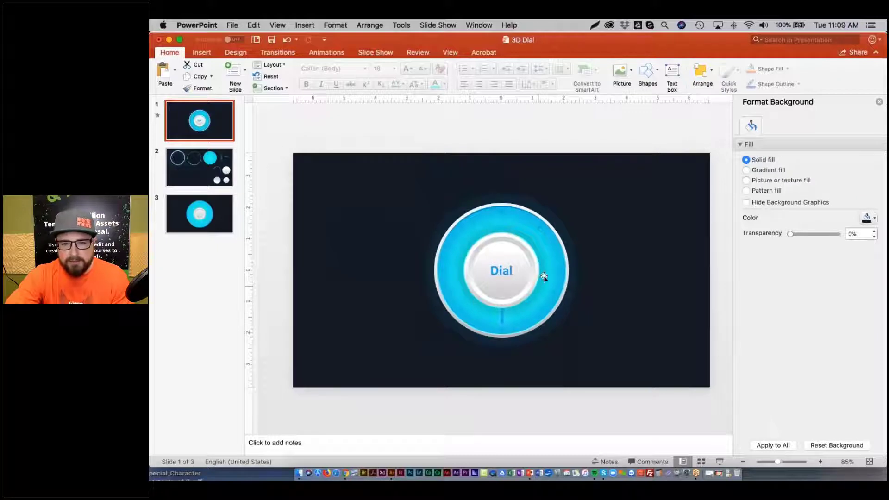
left_click(204, 219)
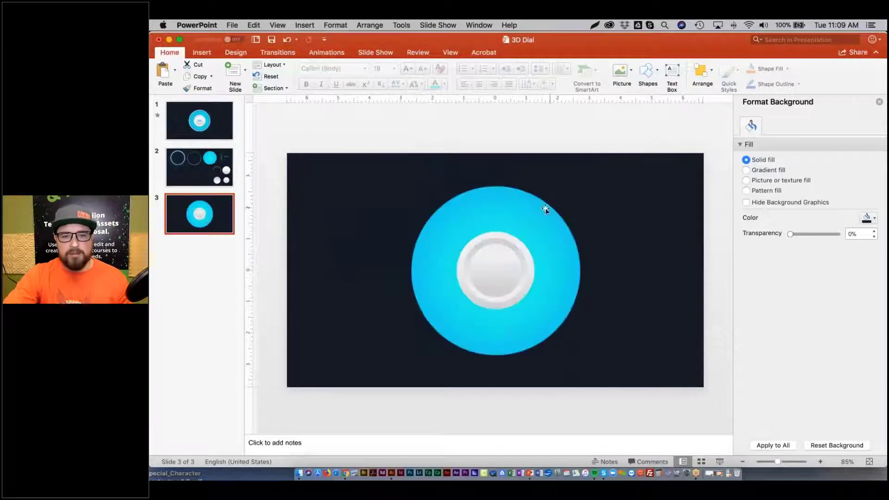
left_click(498, 237)
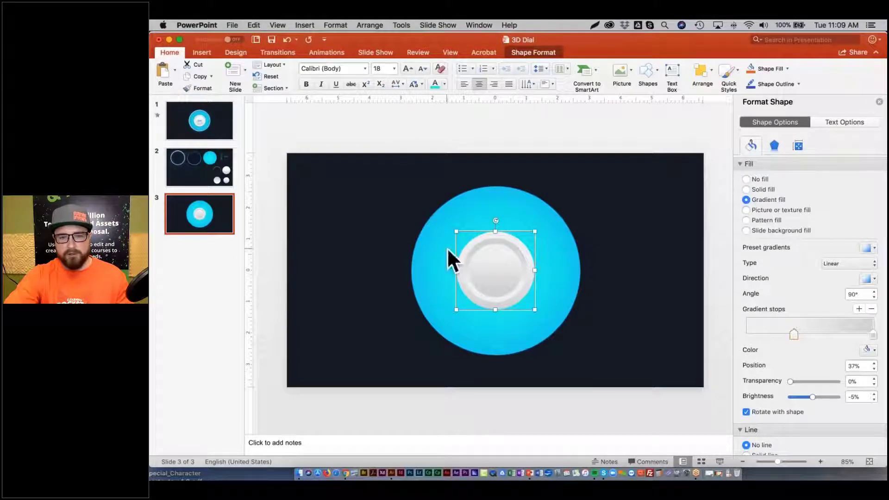
key("super+v")
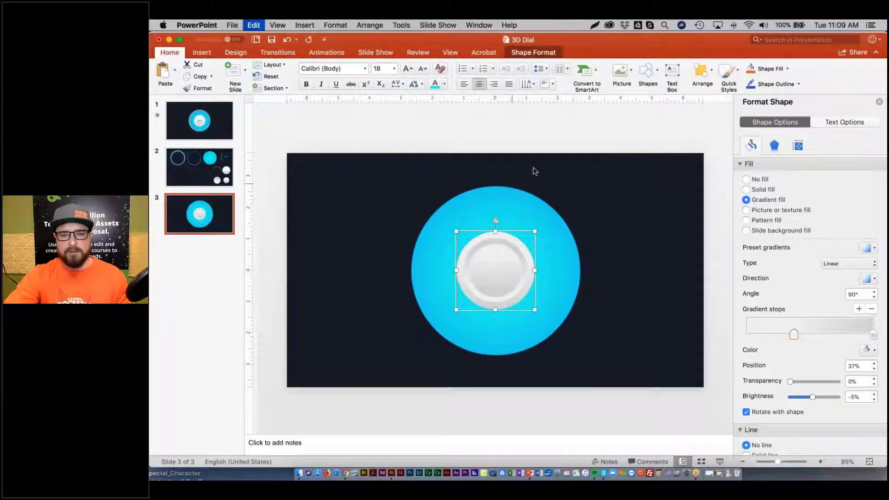
Align the copied gray circle to the slide's center and middle, and replace its fill with a gradient line.
left_click(702, 73)
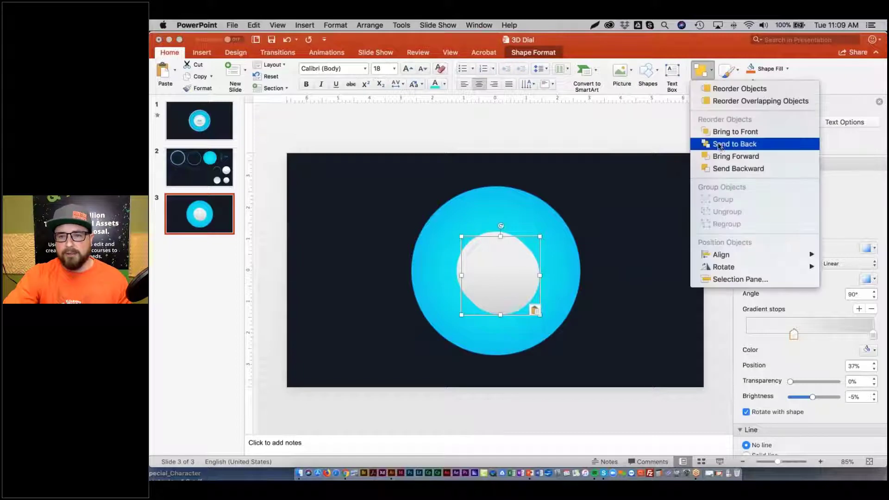
mouse_move(721, 254)
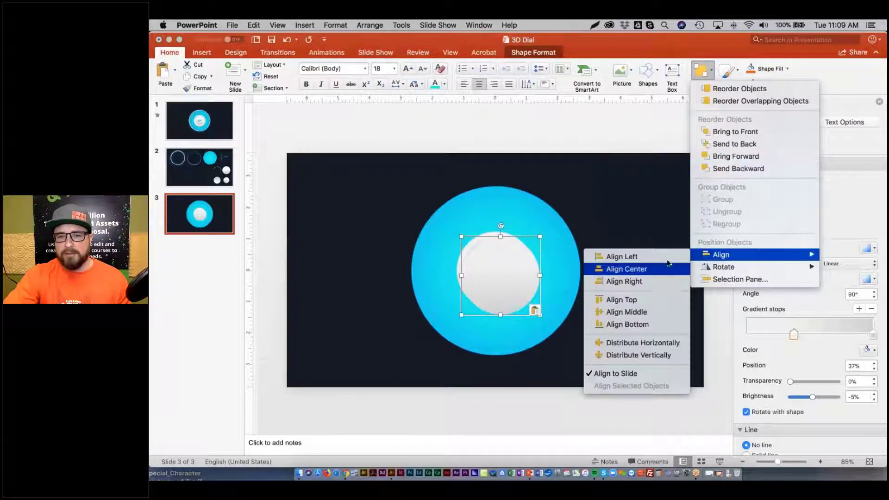
left_click(614, 266)
left_click(706, 74)
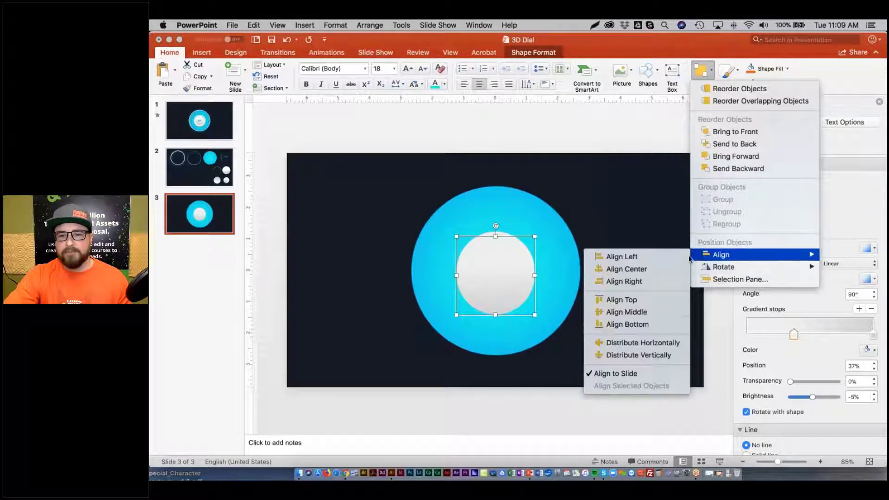
left_click(630, 312)
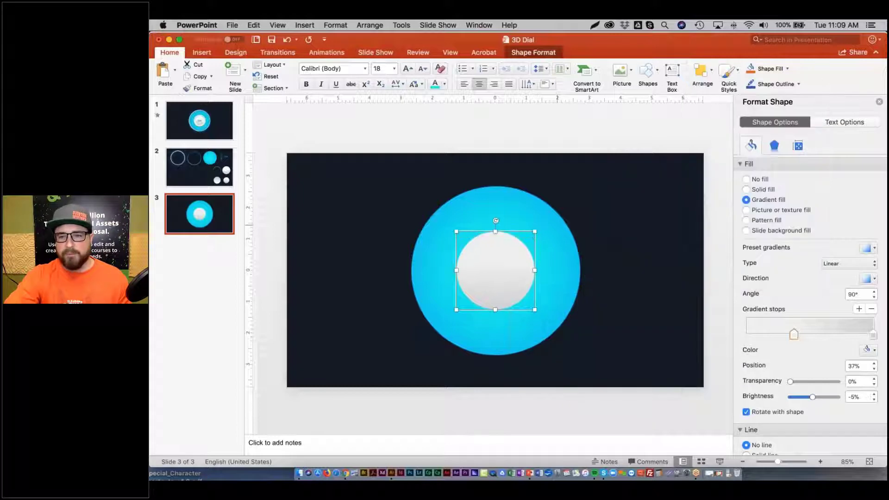
left_click(747, 180)
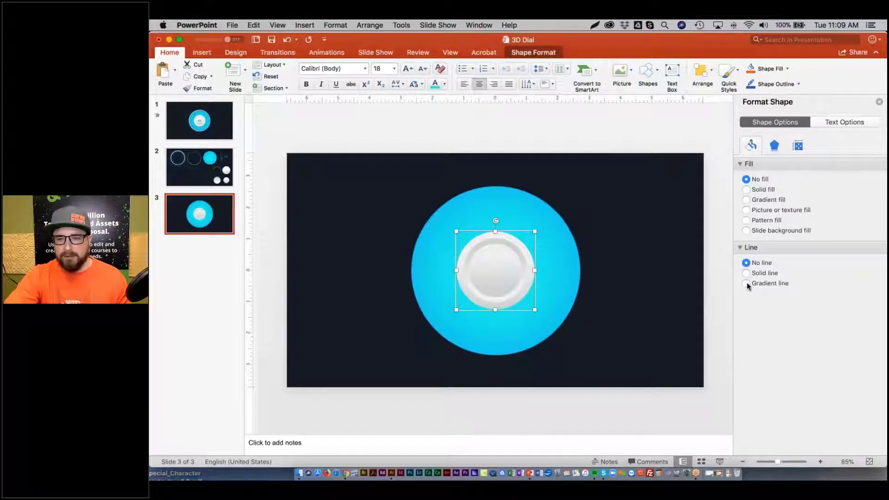
left_click(747, 283)
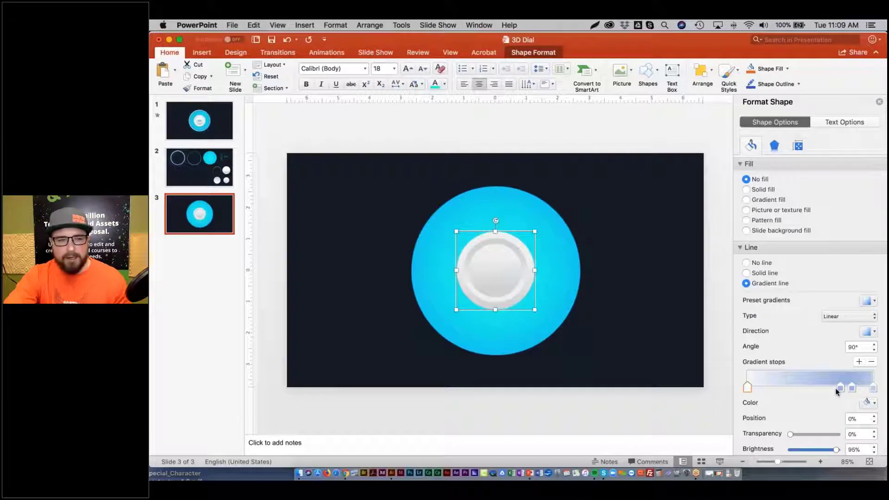
Check the gradient line settings of the thin small ring on slide 2, and return to slide 3.
left_click(221, 175)
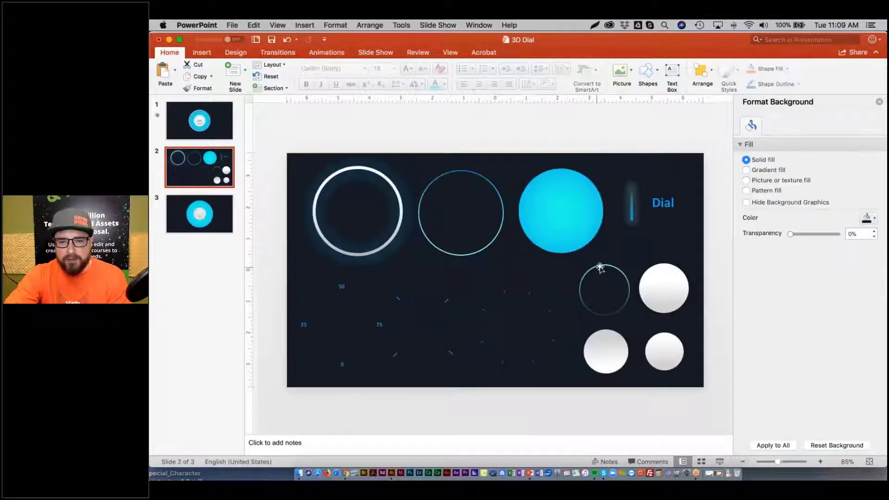
left_click(600, 267)
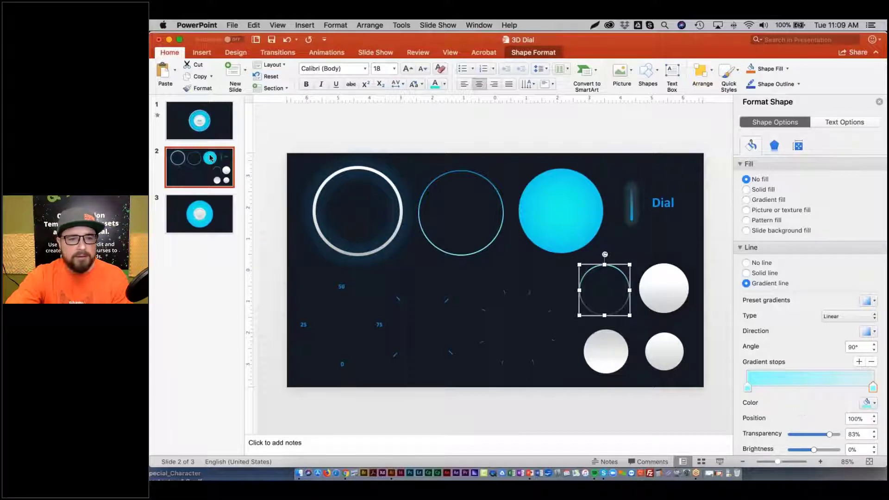
left_click(210, 214)
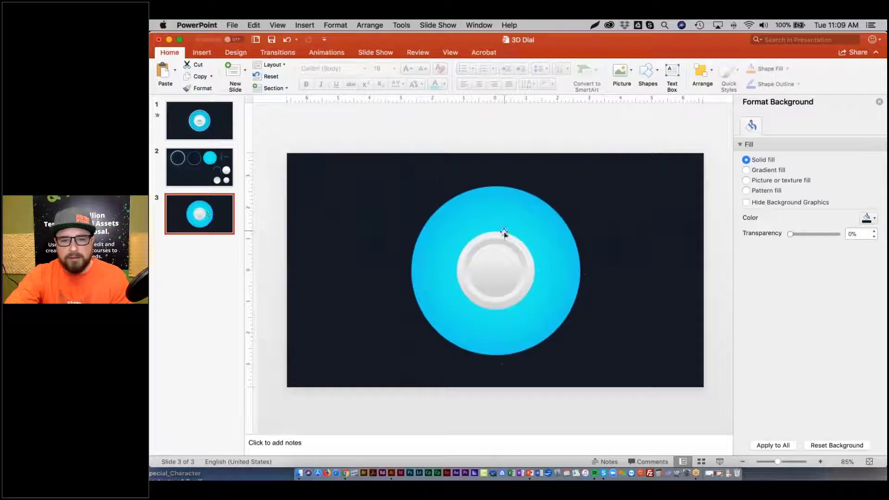
Nudge slide 3's largest light gray circle sideways so the outline ring stacked with it can be selected.
left_click(502, 234)
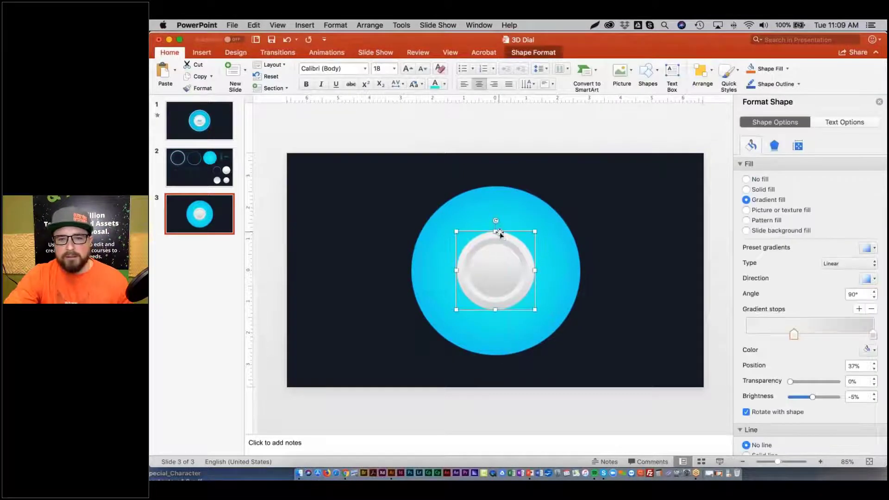
key("Left")
key("Left")
key("Left")
key("Left")
key("Left")
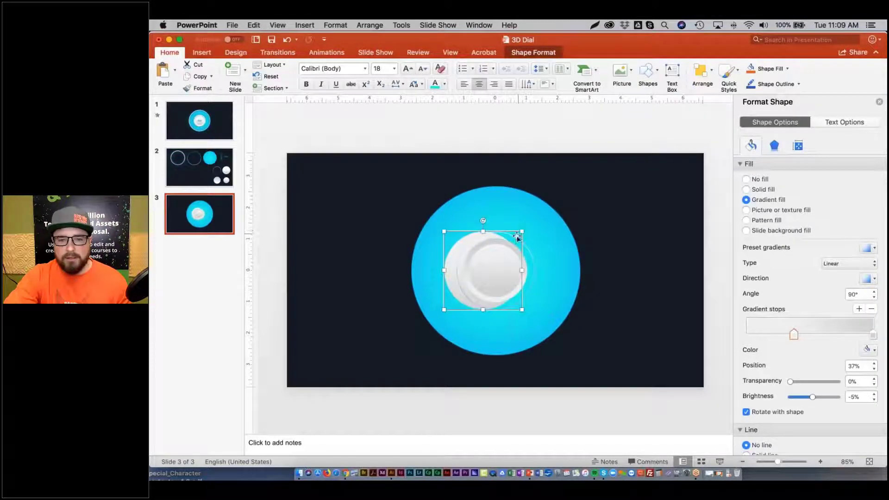
left_click(515, 238)
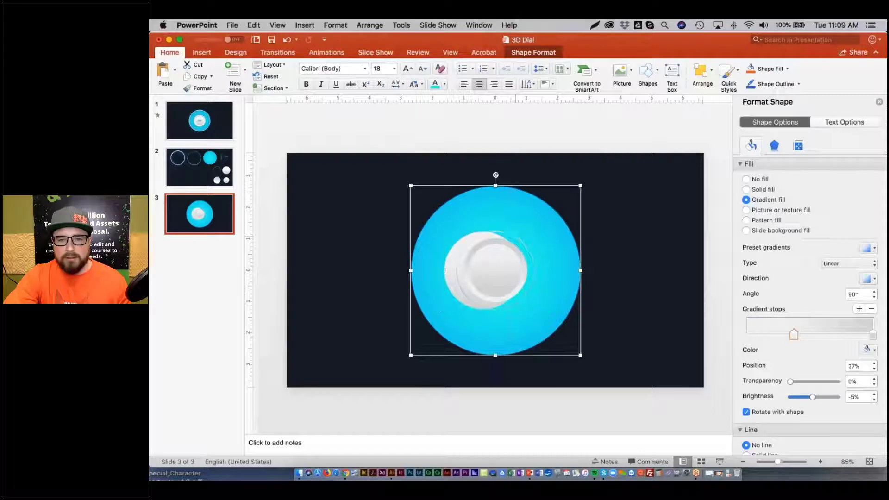
Select the outline ring and remove the two middle stops from its gradient line.
left_click(500, 235)
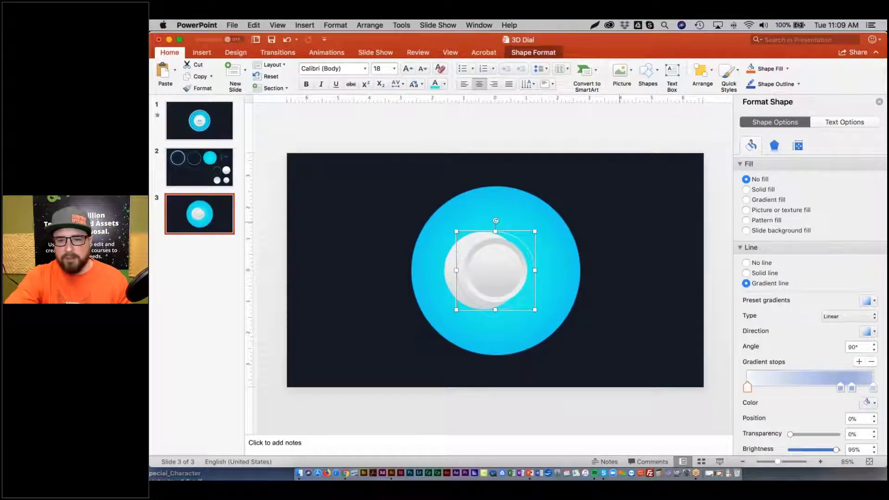
left_click_drag(840, 387, 836, 416)
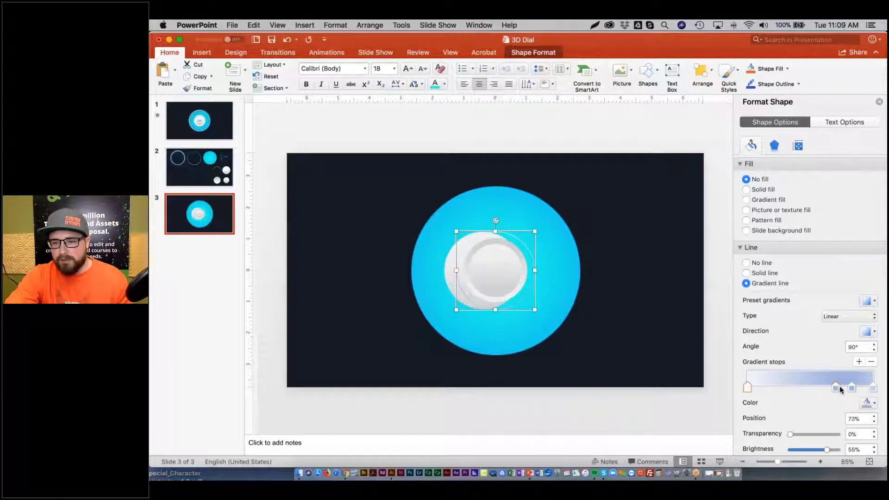
left_click_drag(852, 388, 830, 421)
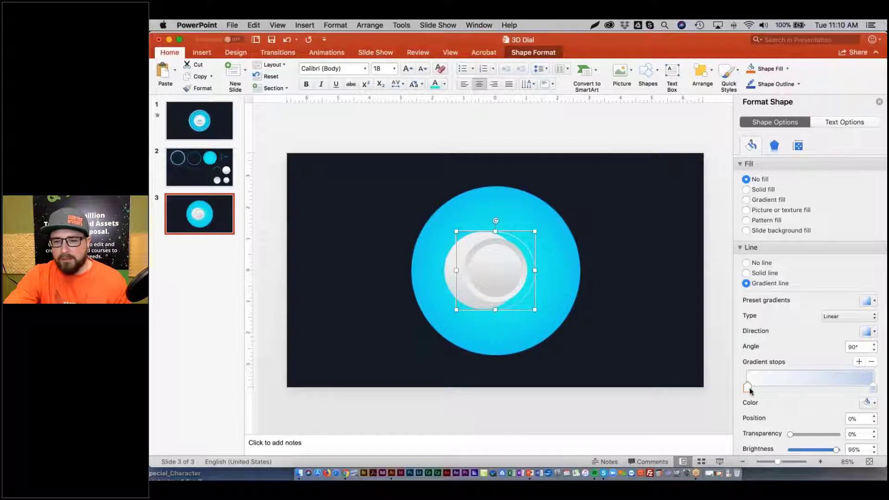
Color both gradient line stops of the ring with the recent turquoise, and set the end stop's transparency to 46%.
left_click(874, 403)
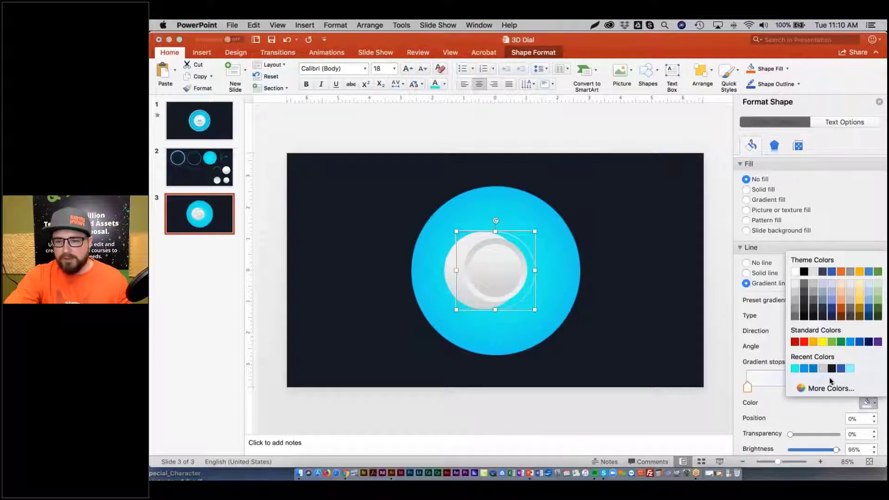
left_click(795, 369)
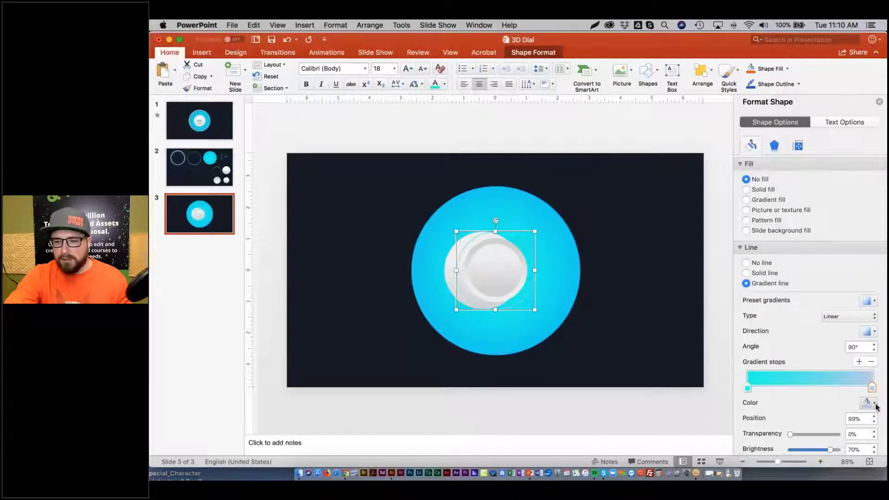
left_click(871, 402)
left_click(795, 369)
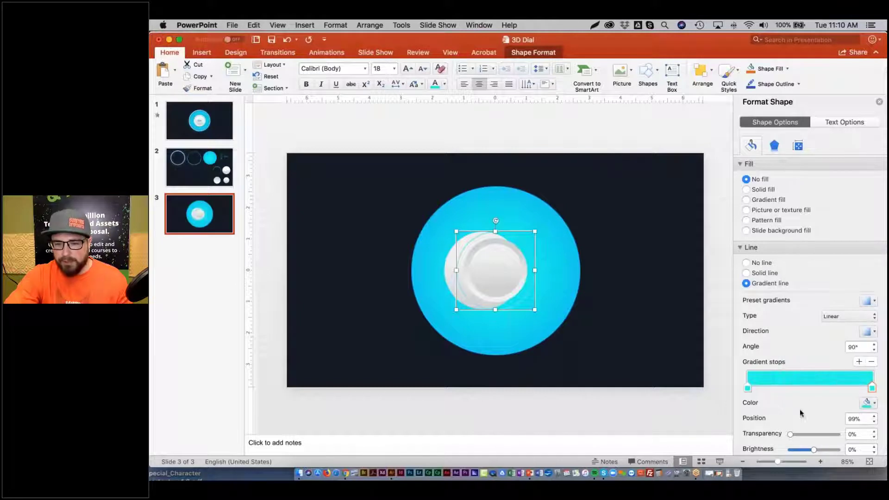
left_click_drag(796, 436, 813, 436)
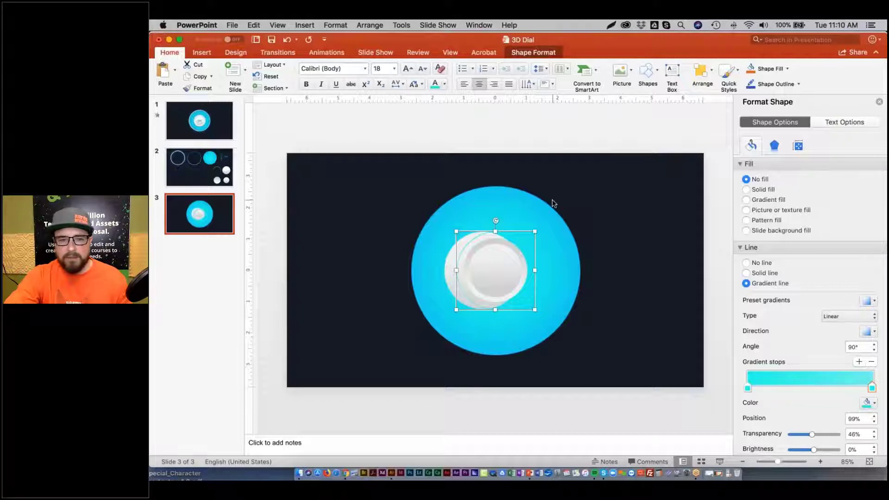
Align the displaced light gray circle to the slide's center and middle.
left_click(451, 261)
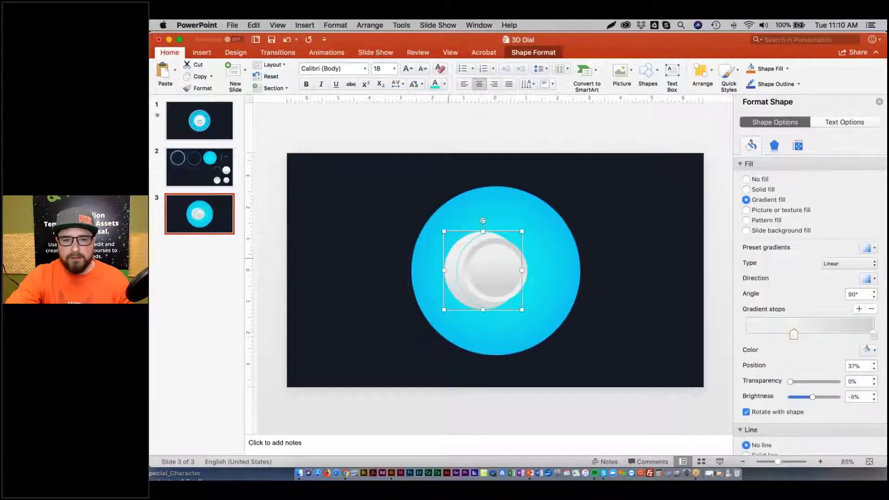
left_click(704, 74)
left_click(350, 208)
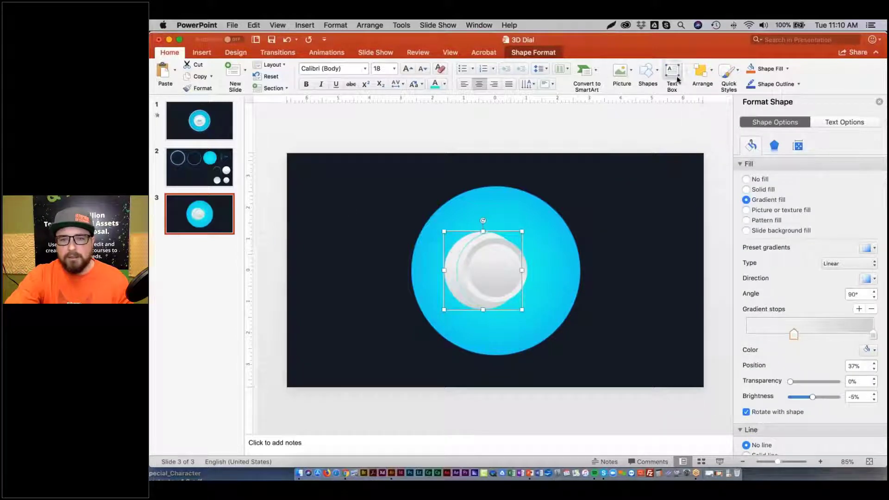
left_click(703, 73)
mouse_move(734, 257)
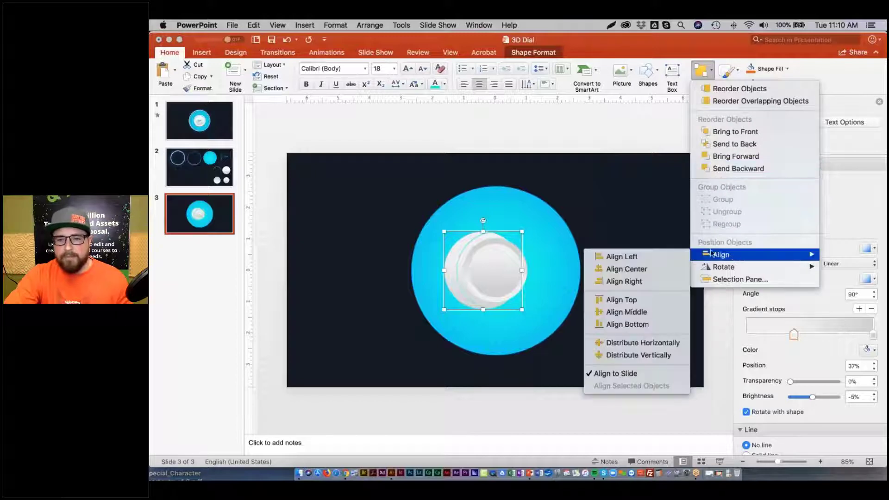
left_click(669, 271)
left_click(711, 73)
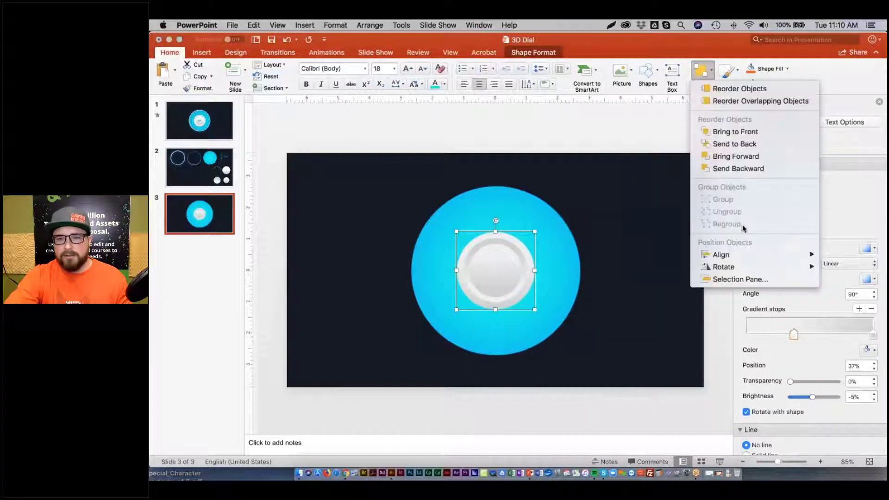
left_click(649, 312)
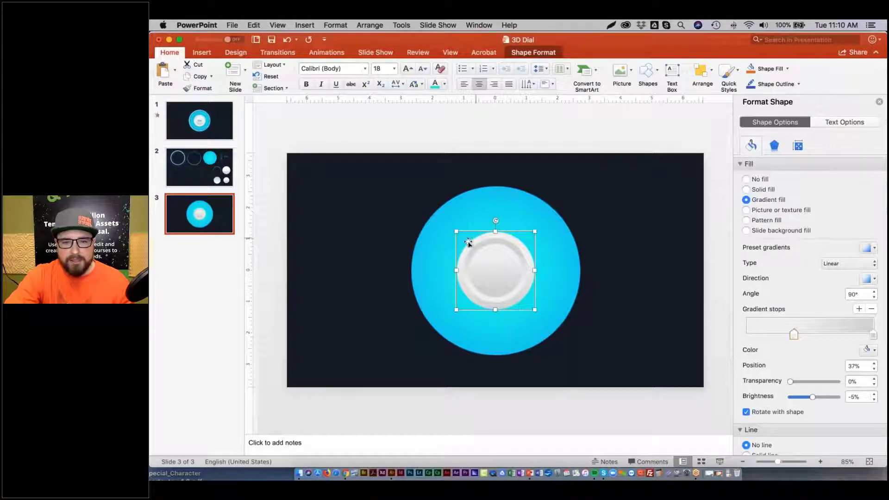
Examine the glow color, size and transparency of the largest gray circle in the finished dial on slide 1.
left_click(215, 171)
left_click(208, 116)
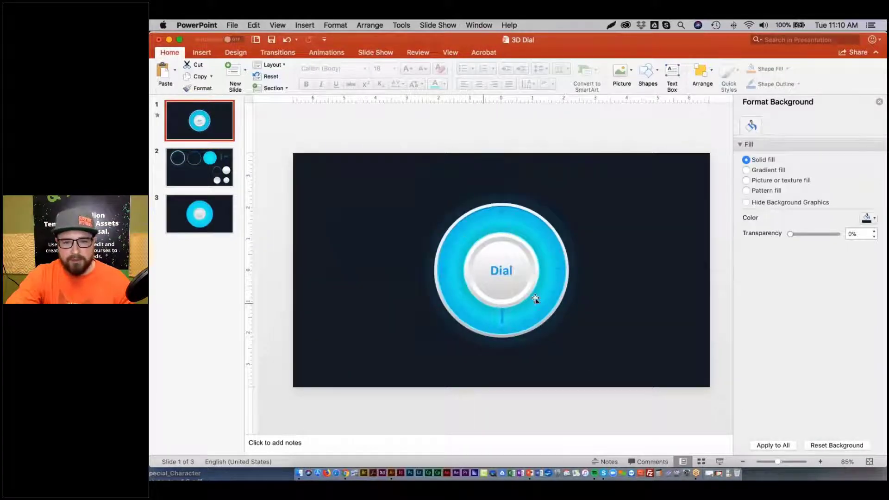
left_click(512, 238)
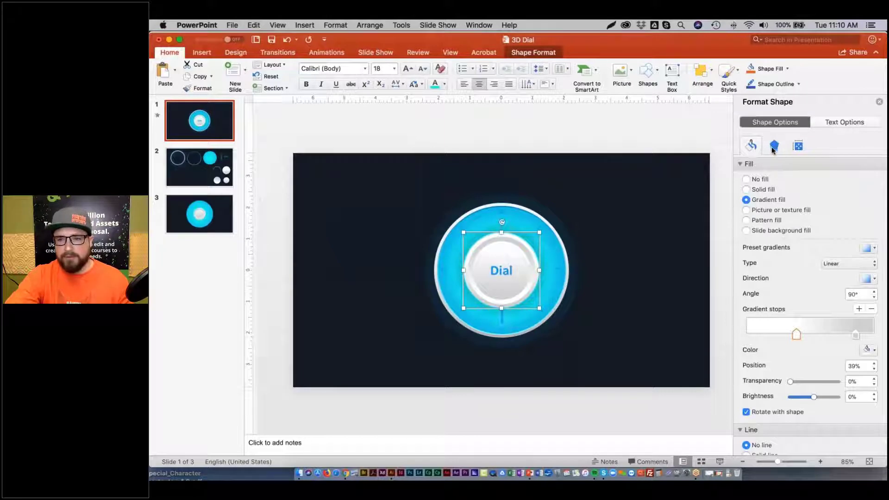
left_click(774, 147)
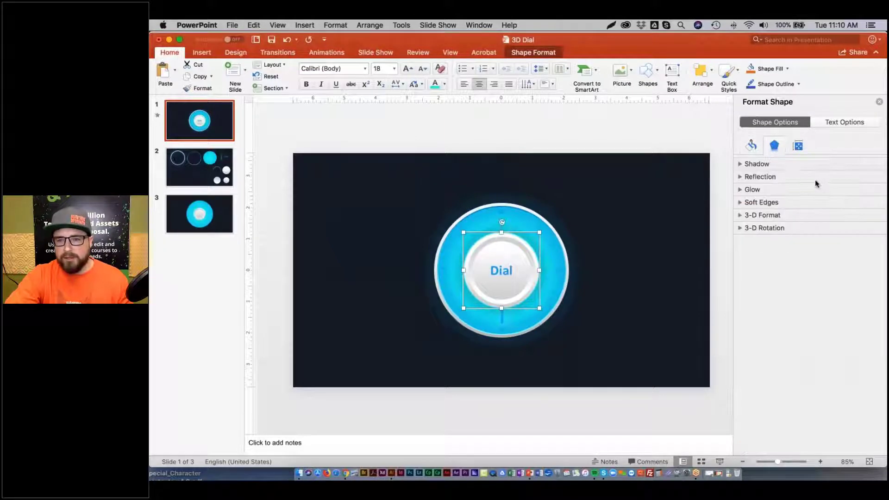
left_click(741, 190)
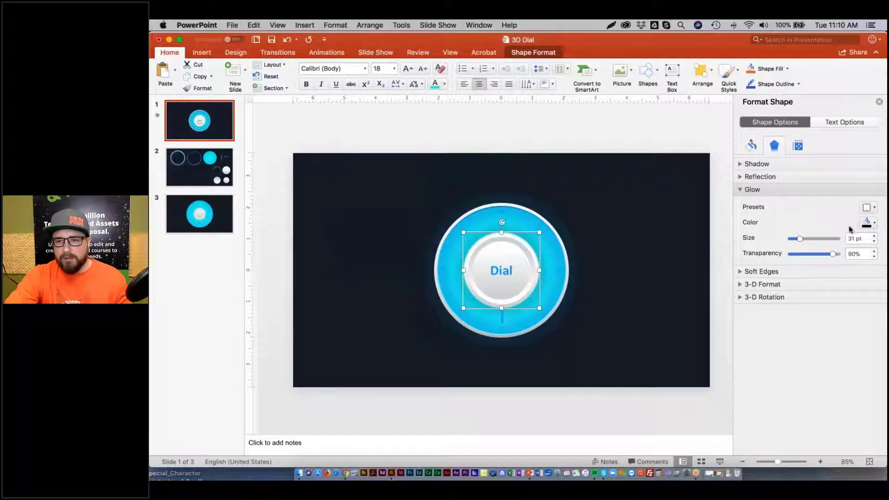
left_click(875, 208)
left_click(821, 205)
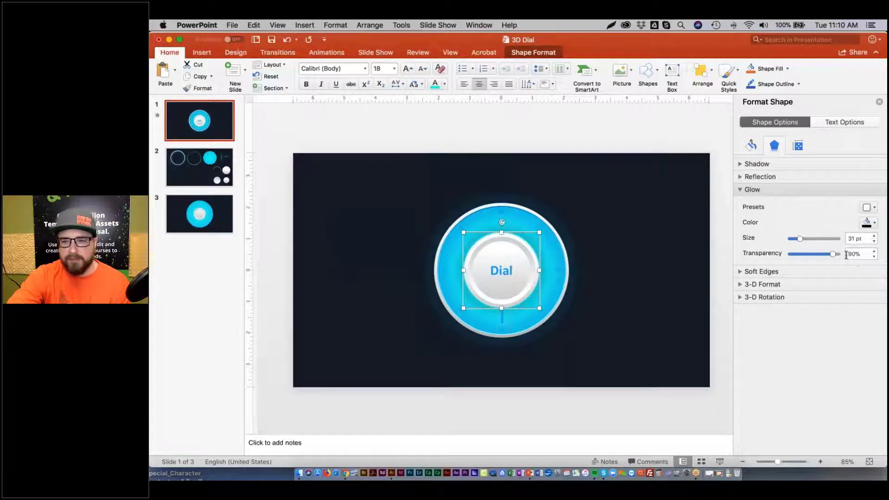
Add a black glow to the largest light gray circle on slide 3.
left_click(211, 215)
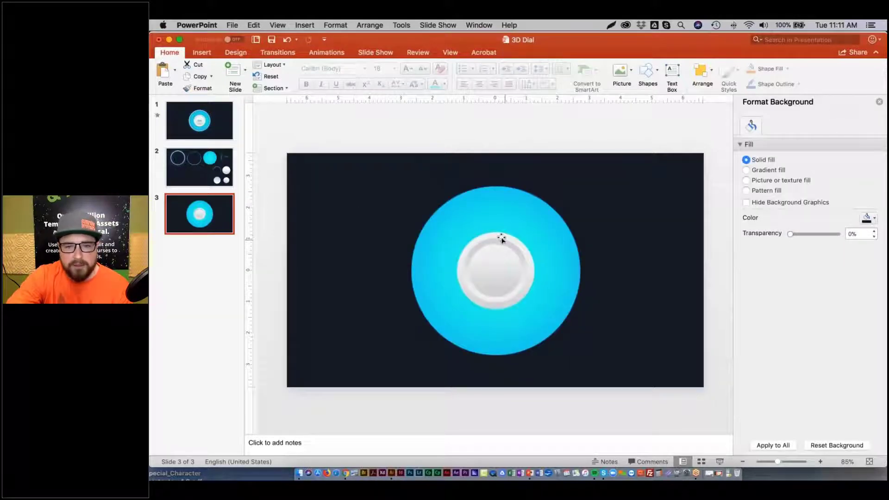
left_click(499, 235)
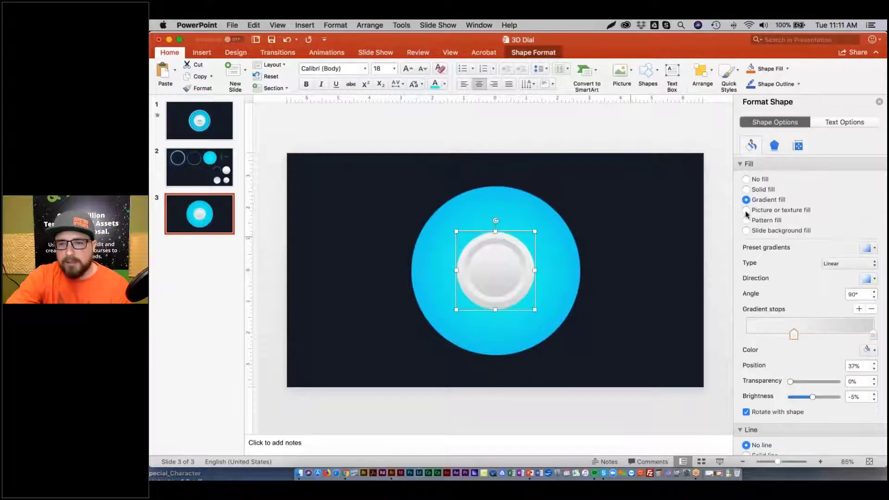
left_click(774, 146)
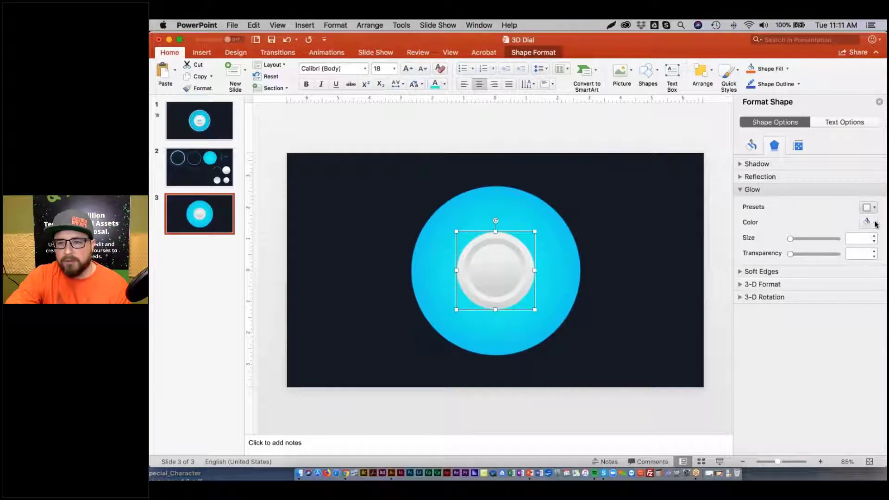
left_click(874, 223)
left_click(805, 251)
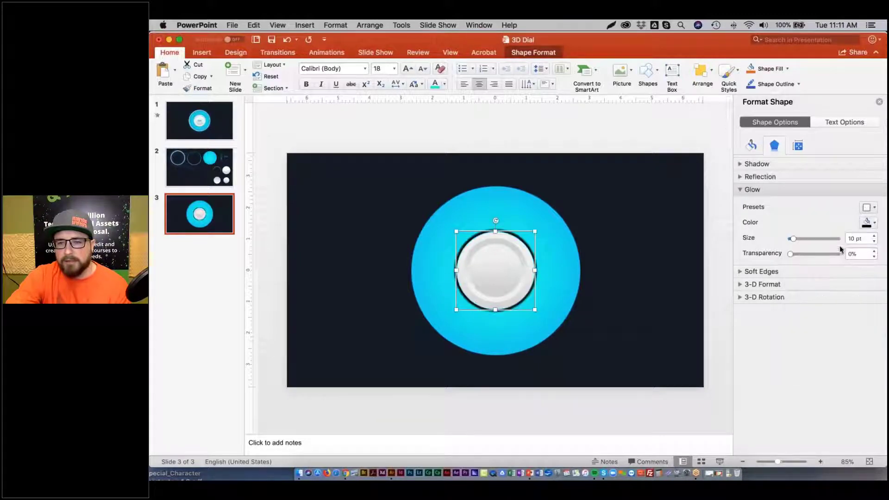
Set the gray circle's glow size to 30 pt and its transparency to 90%, and deselect the circle.
triple_click(864, 239)
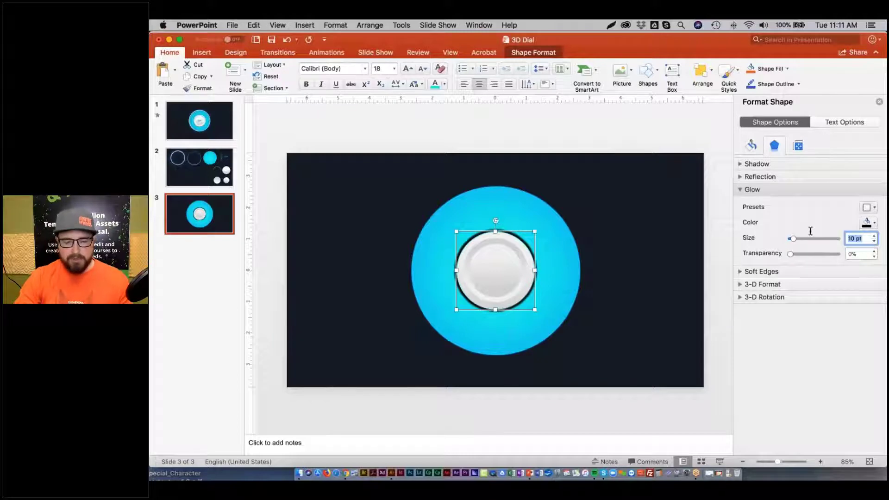
type("30")
key("Tab")
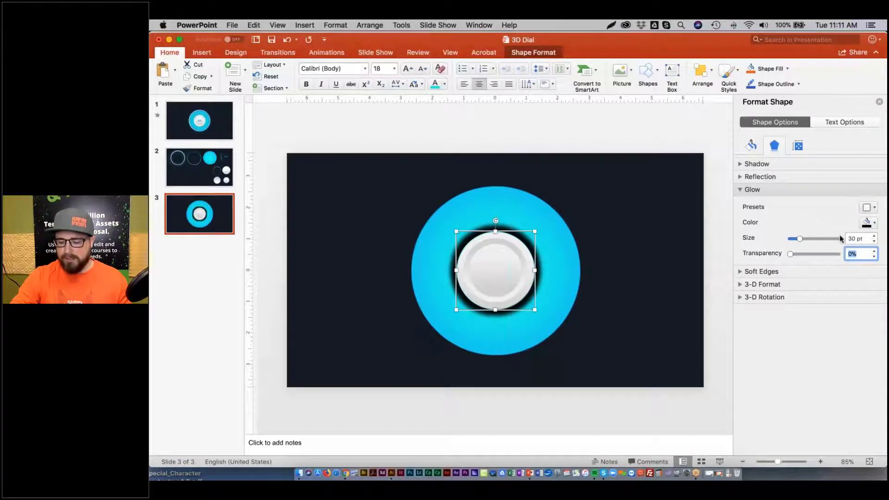
type("90")
key("Tab")
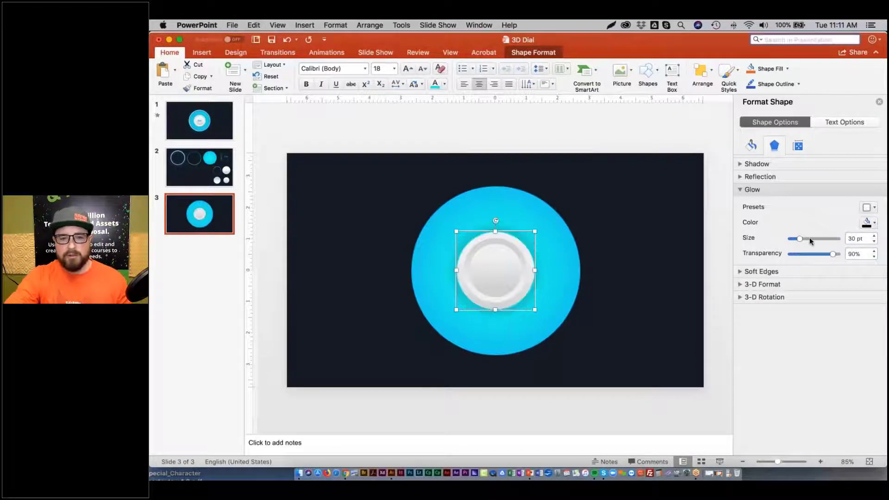
left_click(480, 139)
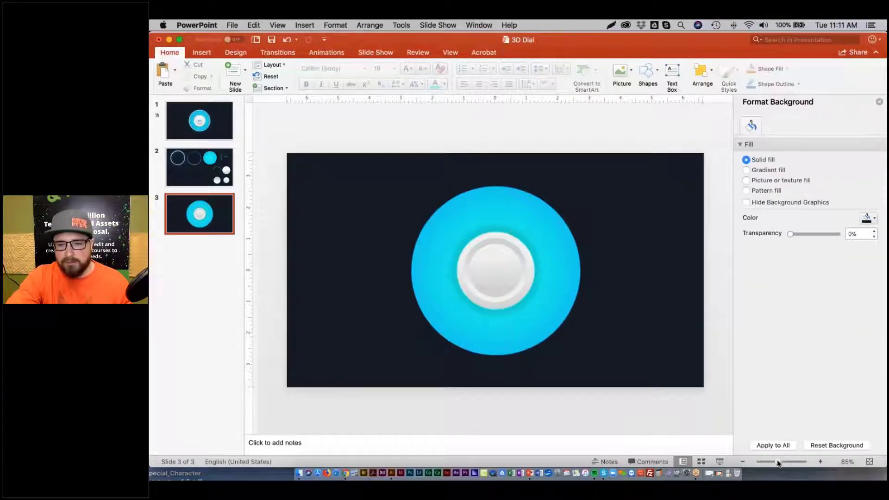
Increase the gradient outline width of the thin cyan ring around the gray knob to 2 pt and deselect it.
left_click_drag(780, 463, 788, 462)
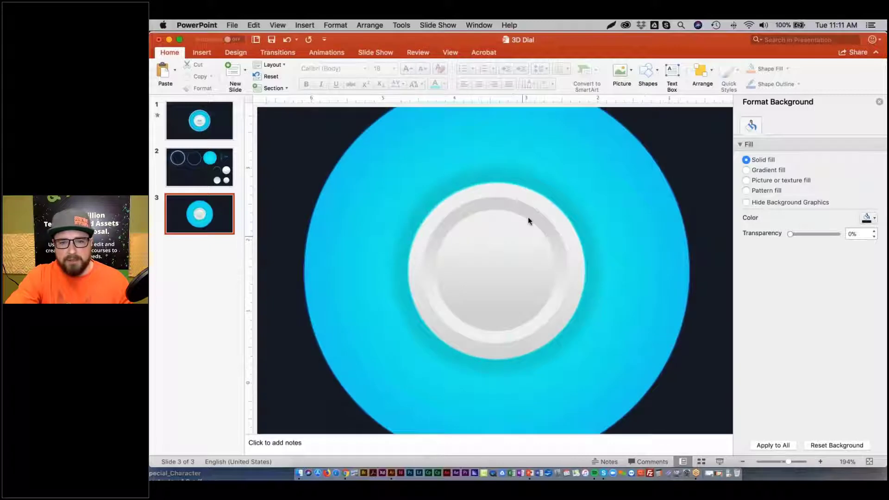
left_click(528, 221)
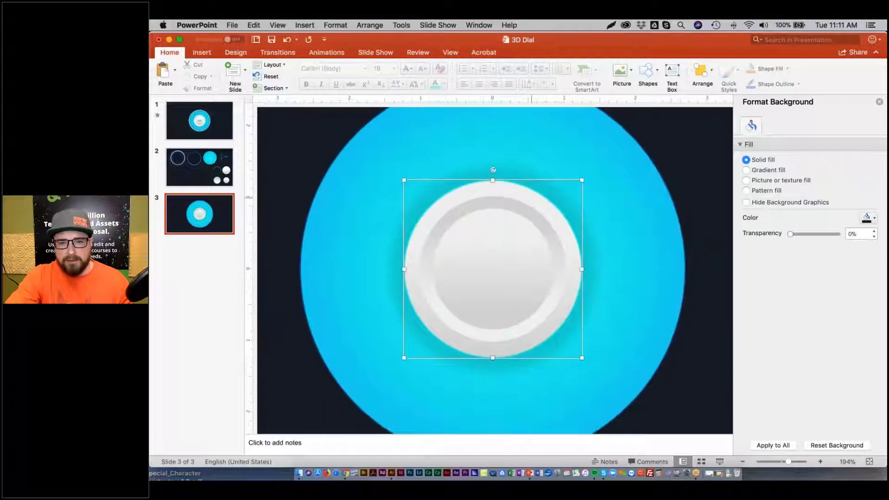
left_click(522, 184)
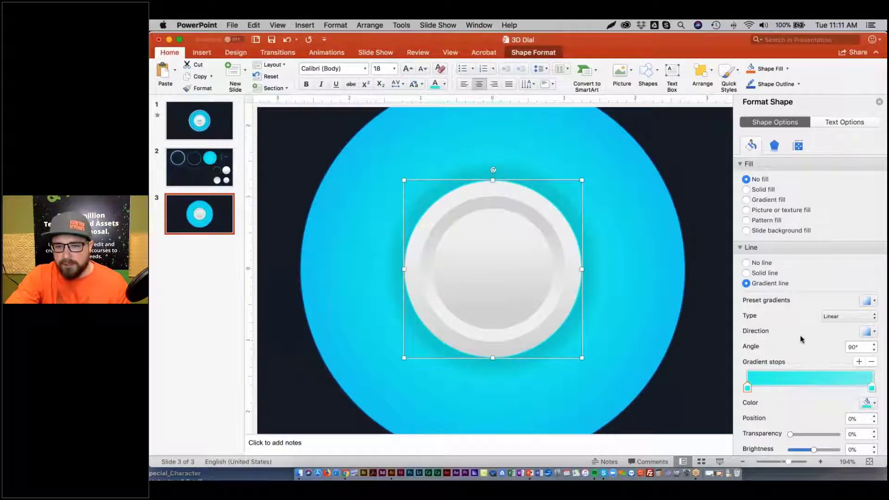
scroll(802, 339, "down", 5)
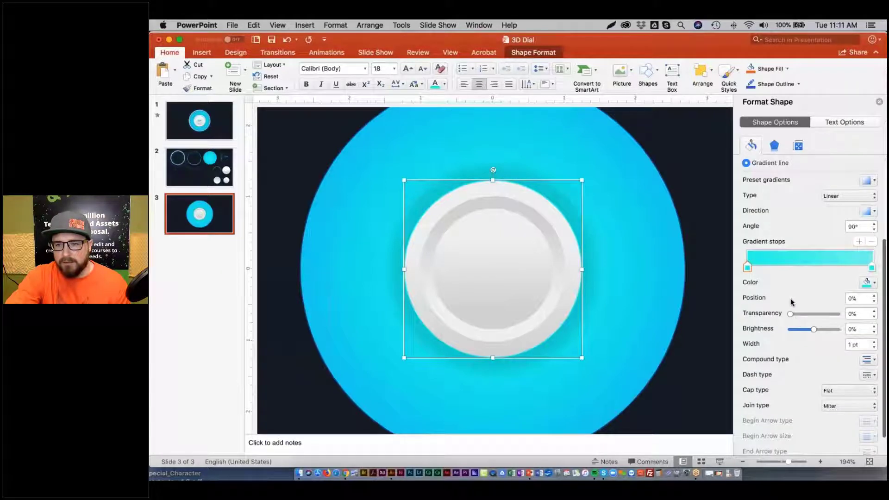
left_click(875, 343)
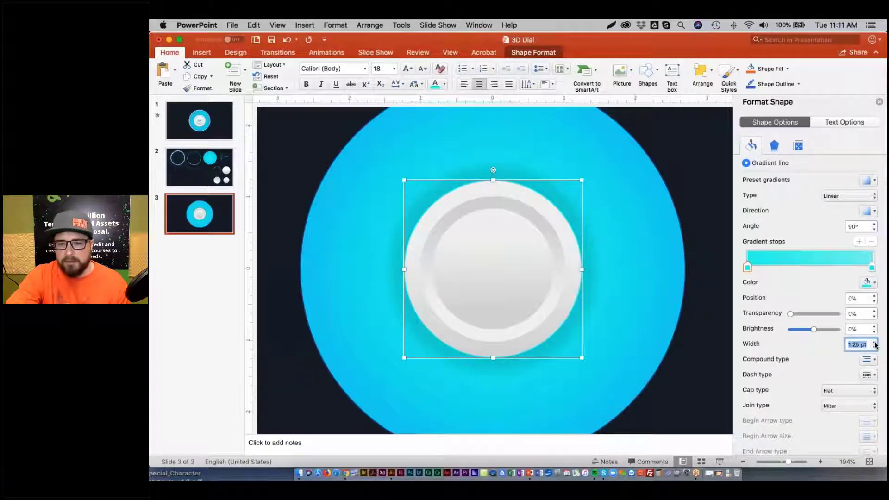
left_click(875, 343)
left_click(875, 343)
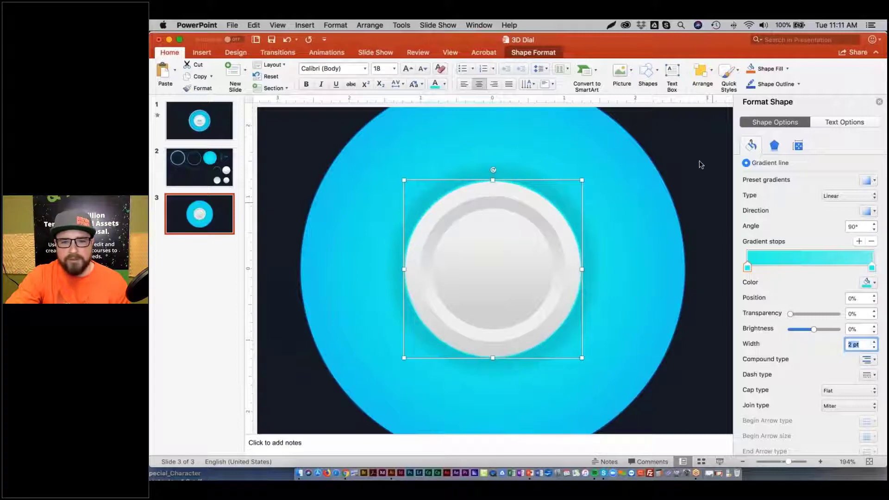
left_click(695, 143)
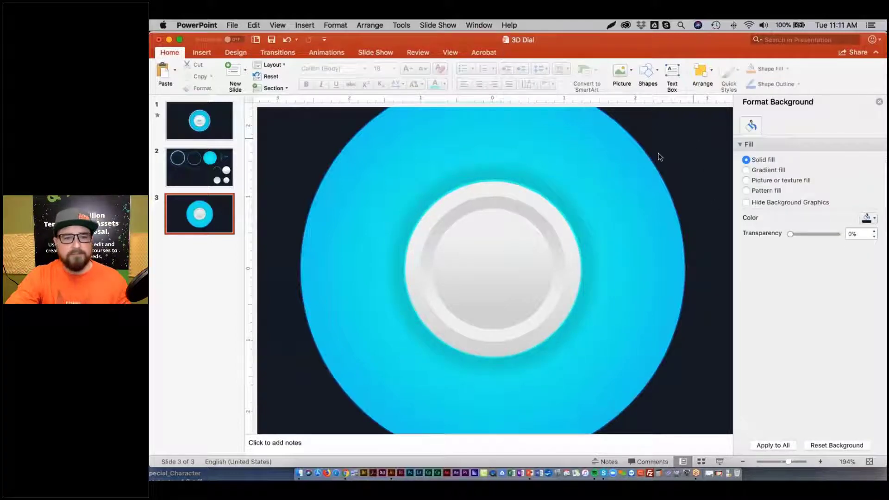
left_click_drag(789, 462, 782, 463)
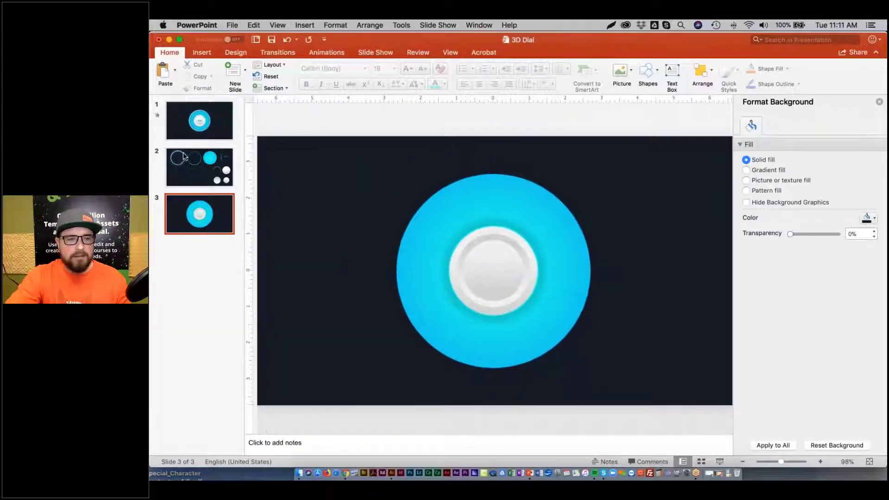
Draw a straight vertical line through the dial's center on slide 3, from near the cyan circle's upper edge to near its lower edge.
left_click(202, 168)
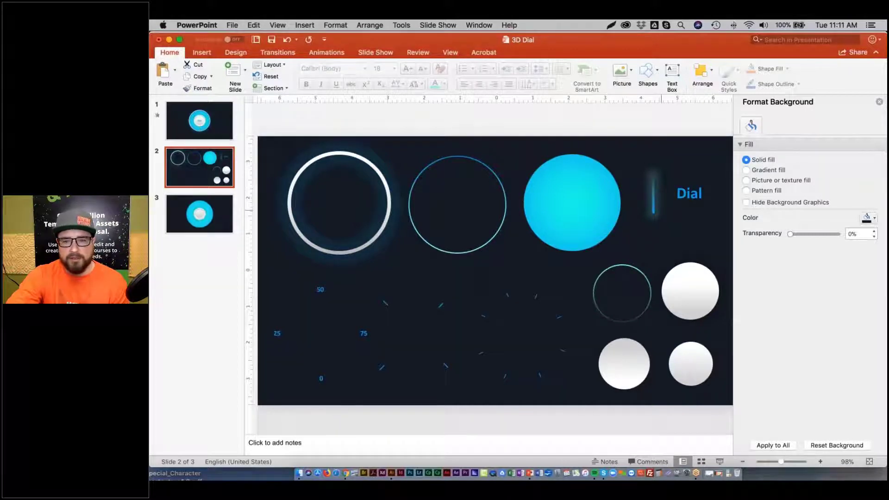
left_click(219, 217)
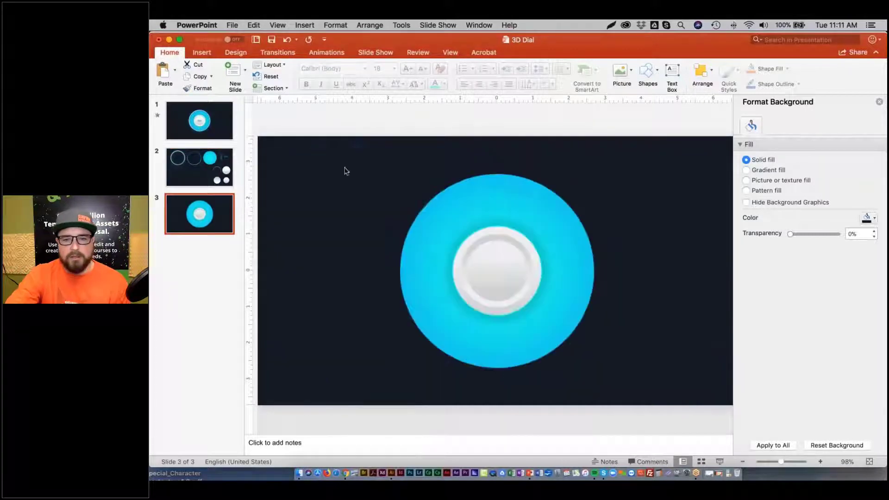
left_click(467, 211)
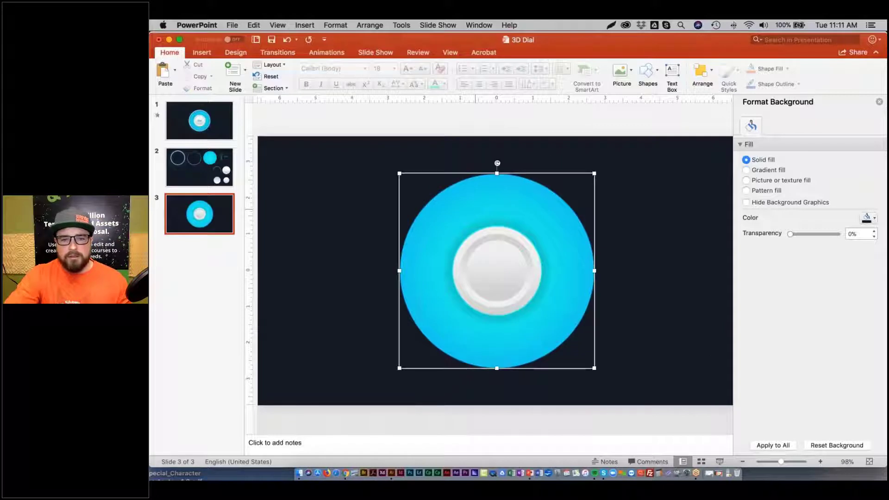
left_click(375, 183)
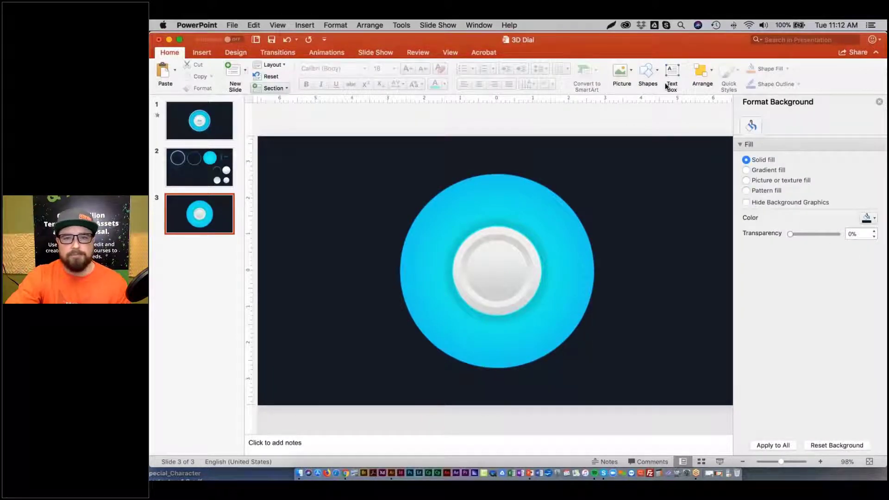
left_click(658, 71)
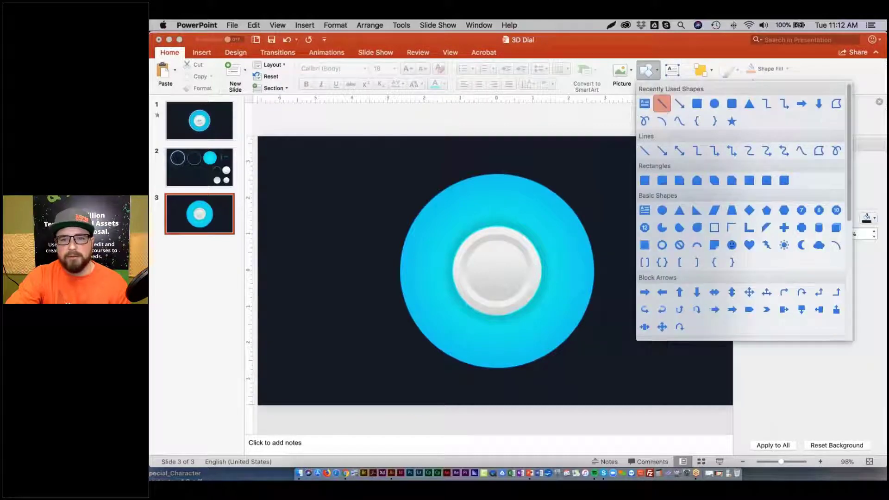
left_click(663, 104)
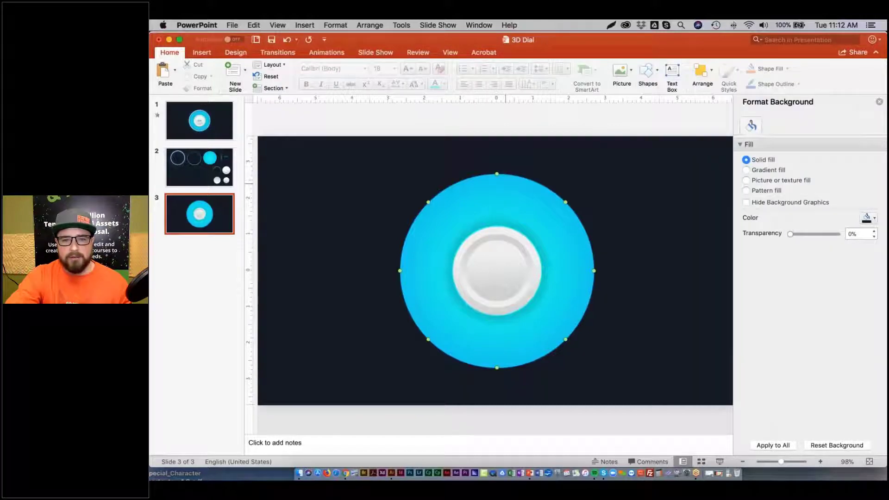
left_click_drag(497, 189, 498, 360)
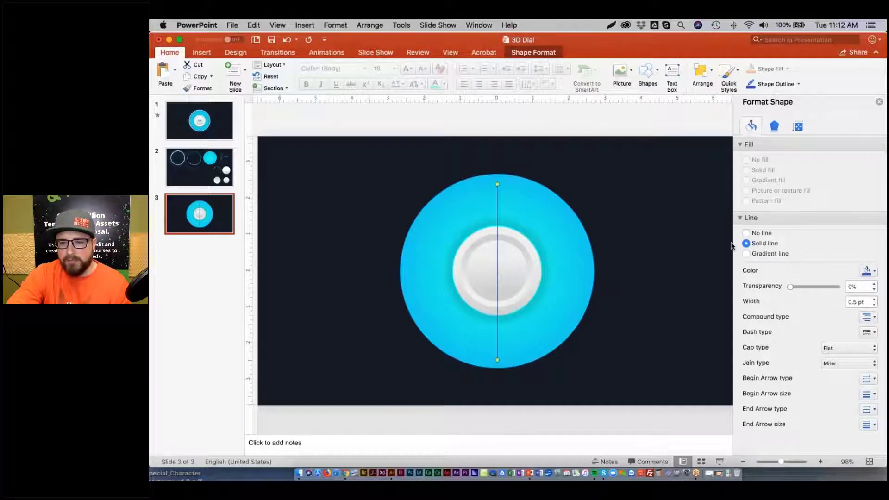
Give the vertical line a gradient with only two stops, recent cyan at 0% and bright blue at 100%.
left_click(745, 254)
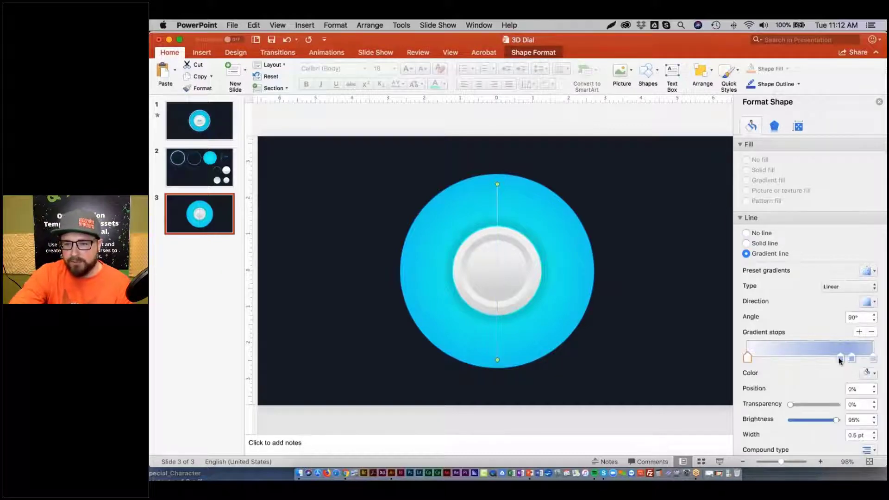
left_click_drag(852, 359, 822, 404)
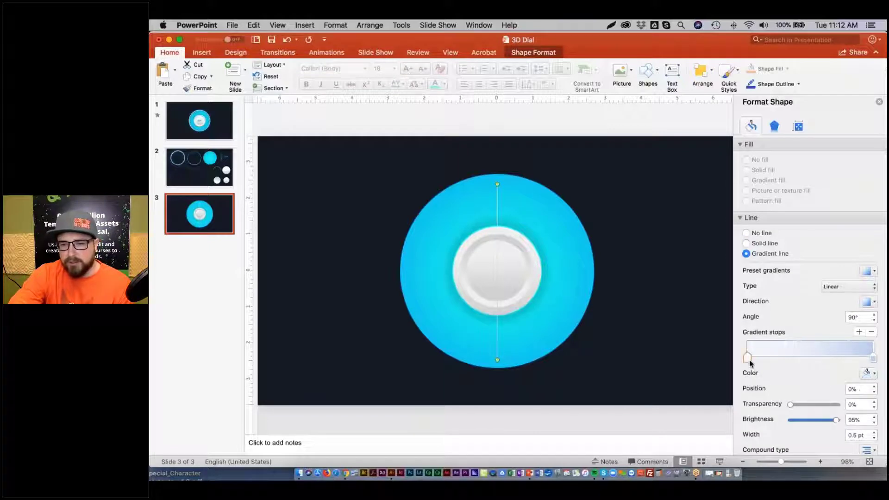
left_click(867, 373)
left_click(794, 340)
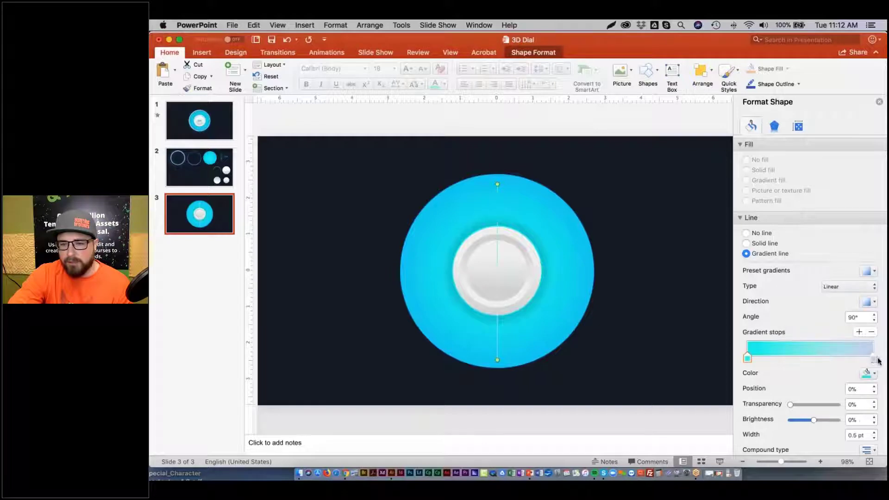
left_click(873, 359)
left_click(869, 373)
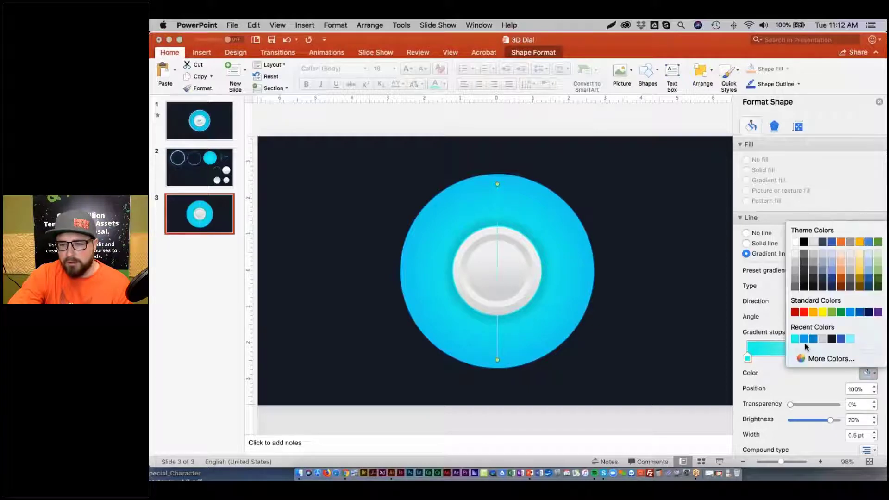
left_click(810, 341)
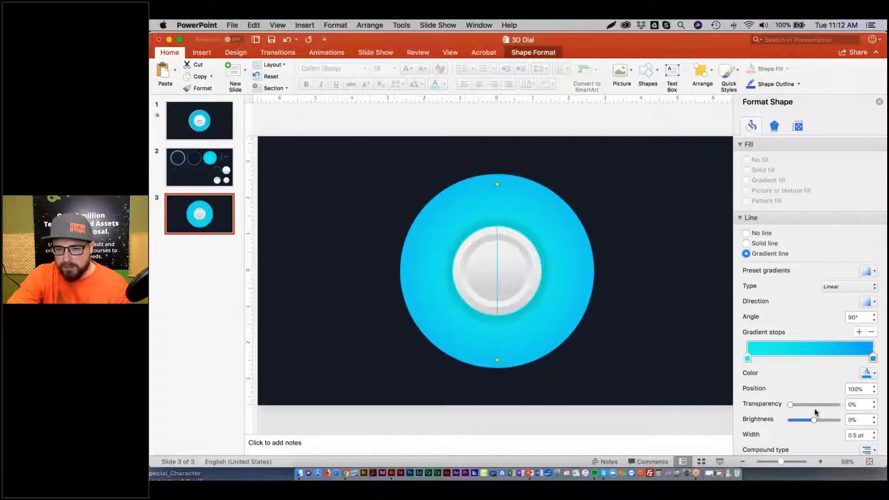
Set the vertical line's width to 8 pt and its cyan gradient stop's transparency to 100%.
left_click(863, 435)
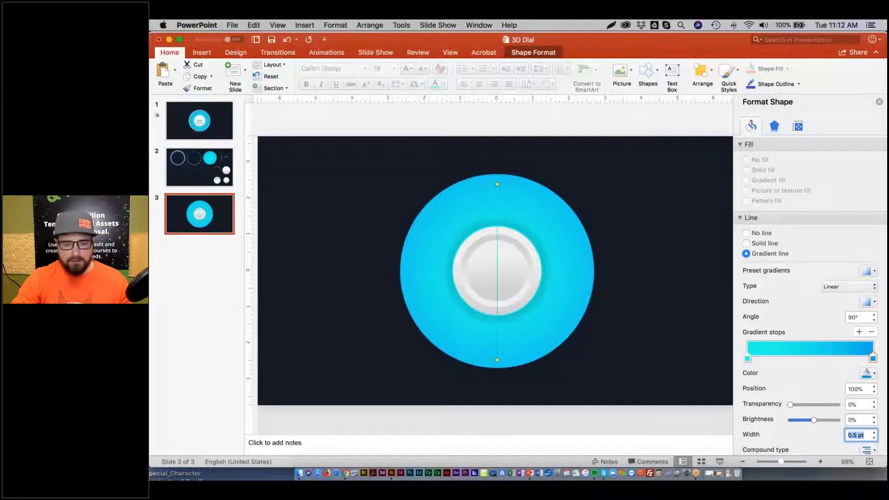
type("3")
key("Return")
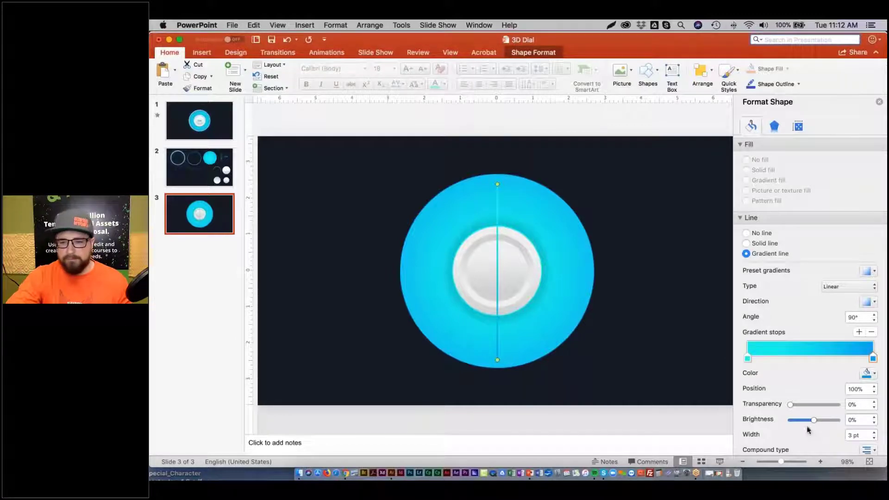
left_click(862, 434)
type("5")
key("Return")
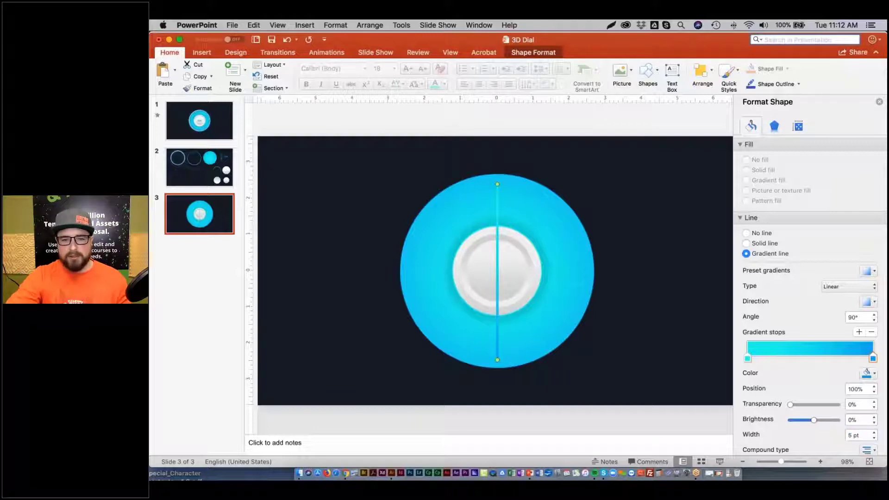
left_click_drag(863, 434, 823, 434)
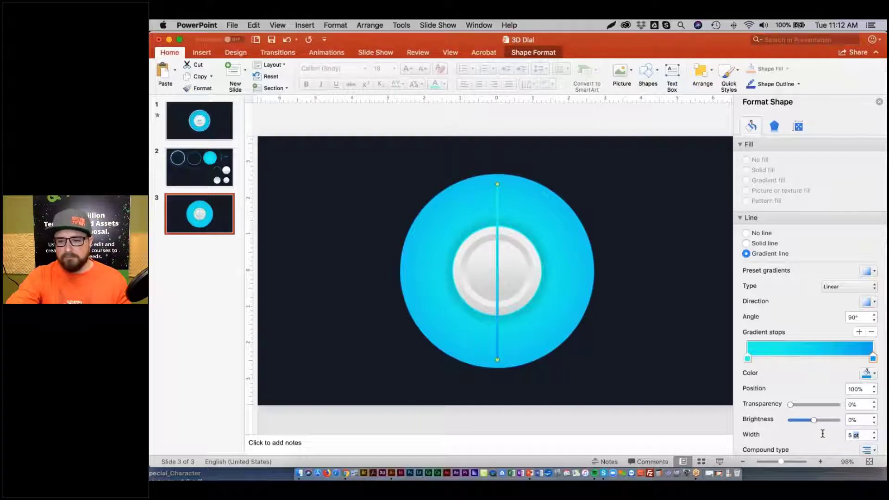
type("8")
key("Return")
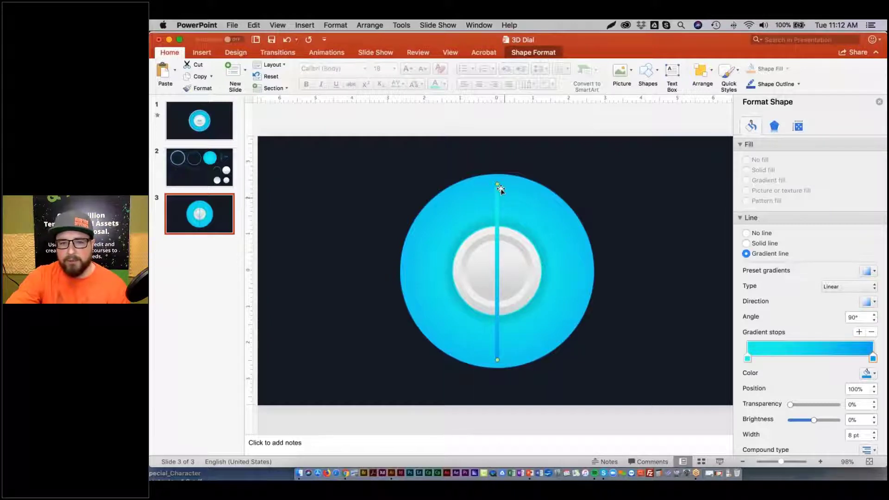
left_click(748, 359)
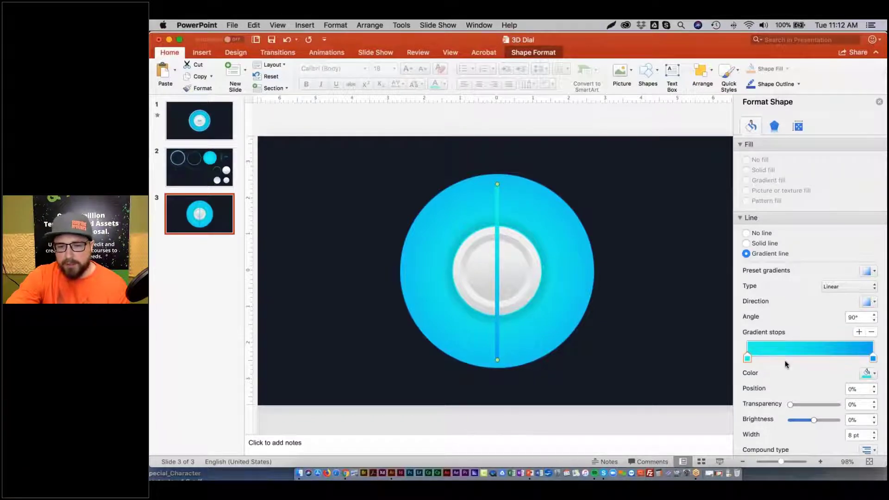
left_click_drag(802, 405, 854, 405)
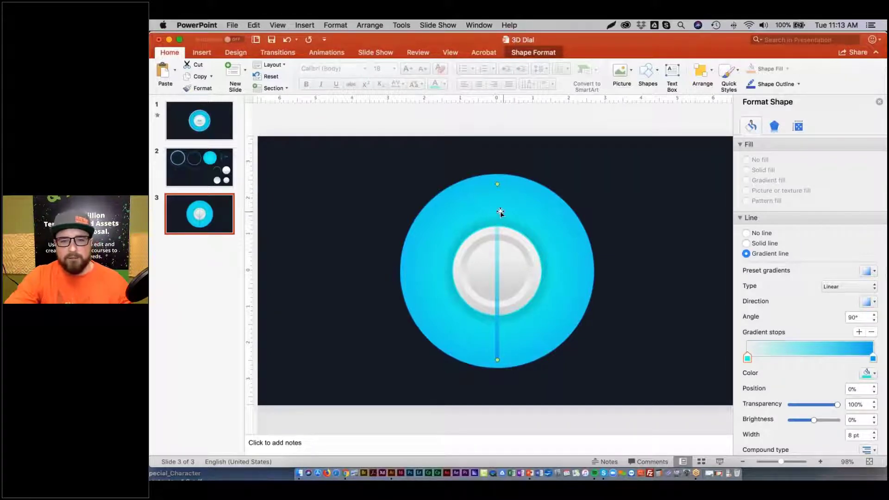
Send the line to the back and bring it forward until it sits above the cyan circle but behind the gray knob.
left_click(703, 72)
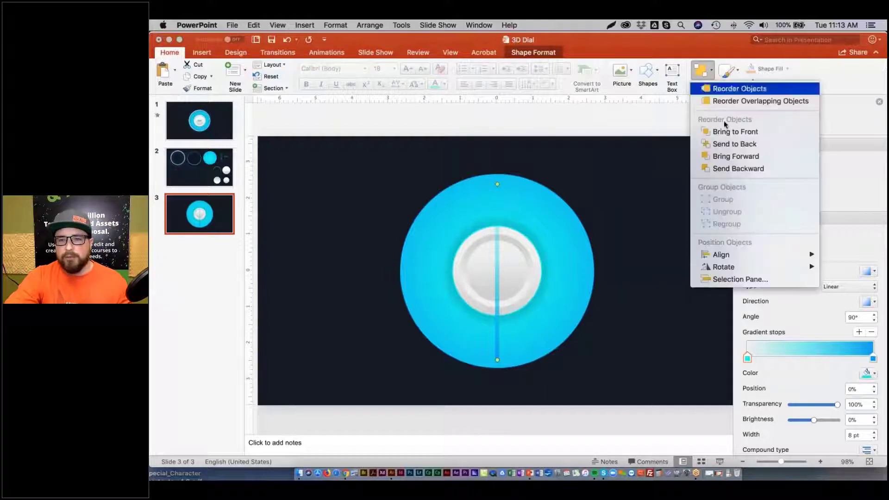
left_click(756, 147)
left_click(711, 75)
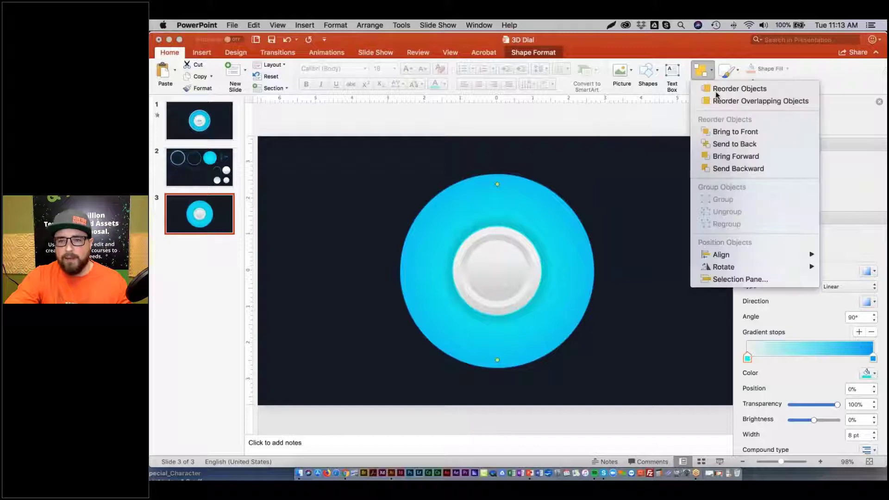
left_click(753, 159)
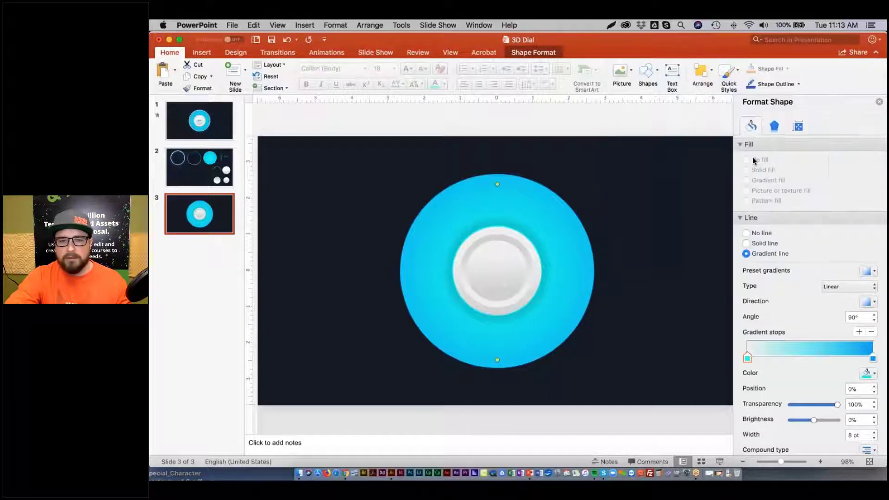
left_click(344, 196)
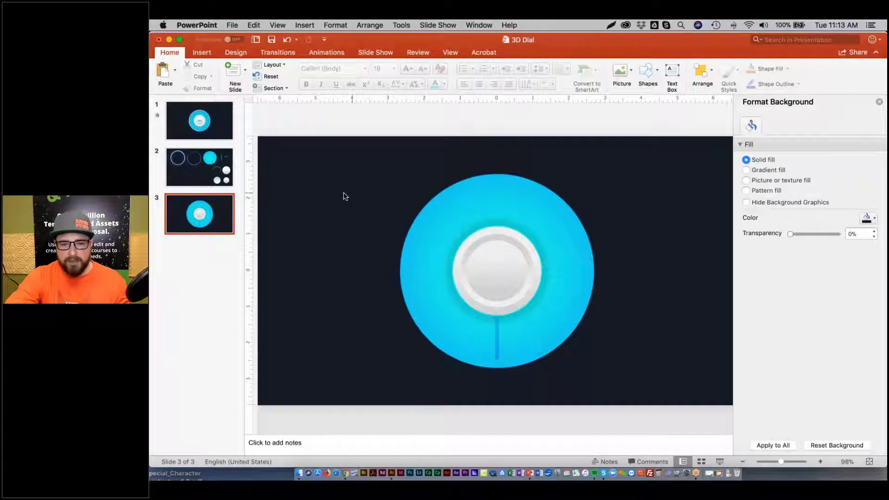
Set the vertical line's cap type to Round and deselect the line.
left_click(495, 338)
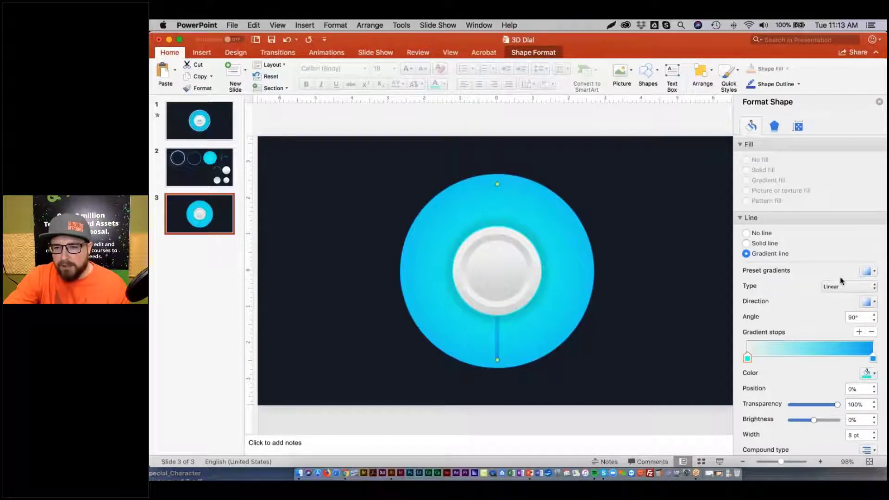
scroll(836, 286, "down", 5)
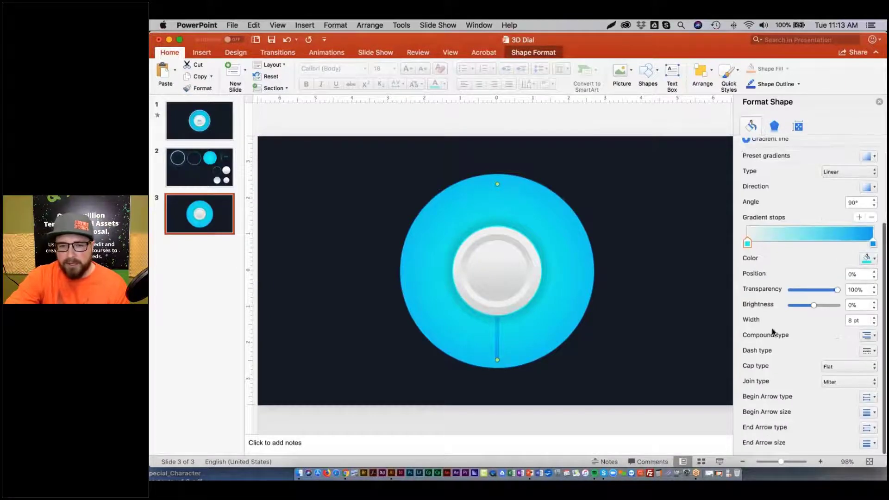
left_click(835, 365)
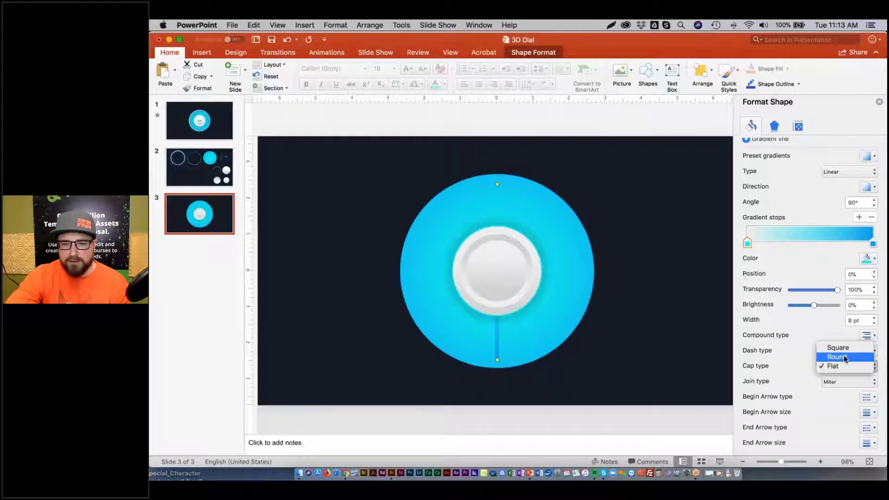
left_click(844, 356)
left_click(623, 312)
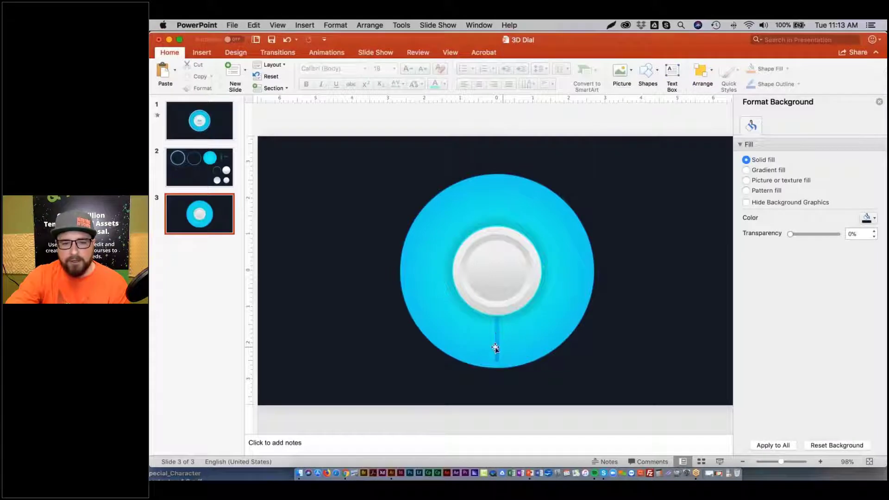
Using the pointer line's glow on slide 2 as reference, give slide 3's vertical line a glow in the recent cyan color.
left_click(366, 257)
left_click(200, 166)
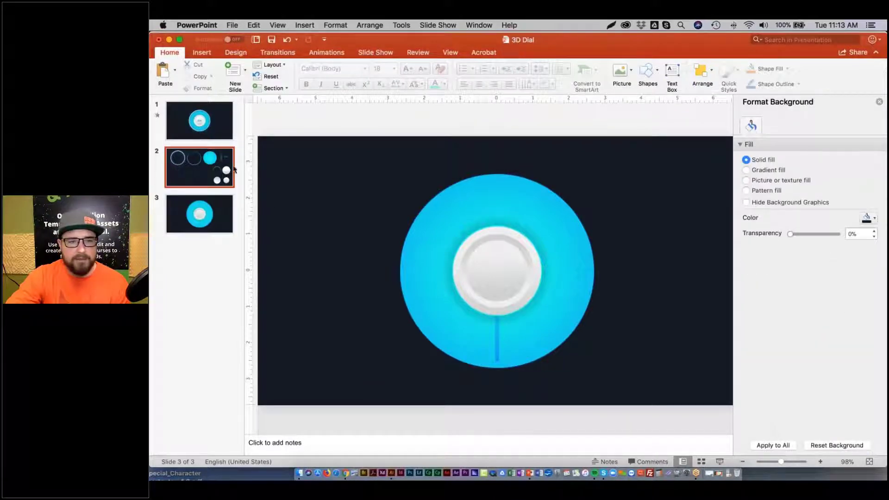
left_click(653, 183)
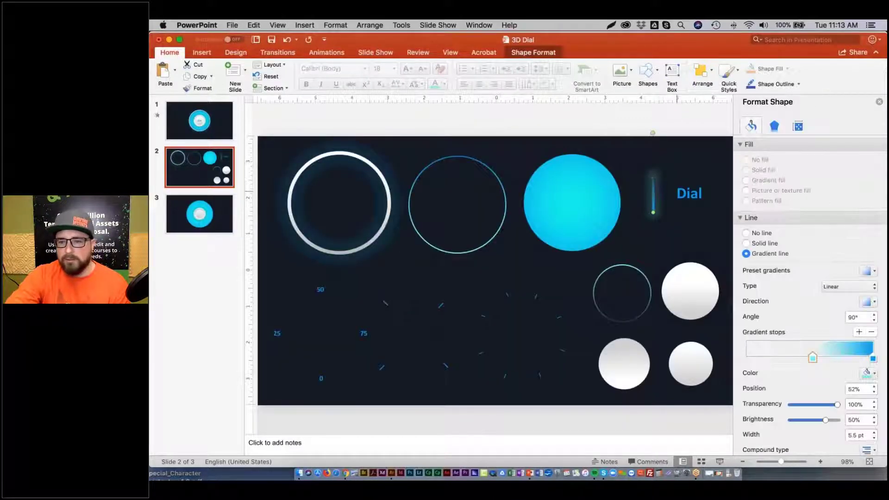
left_click(775, 126)
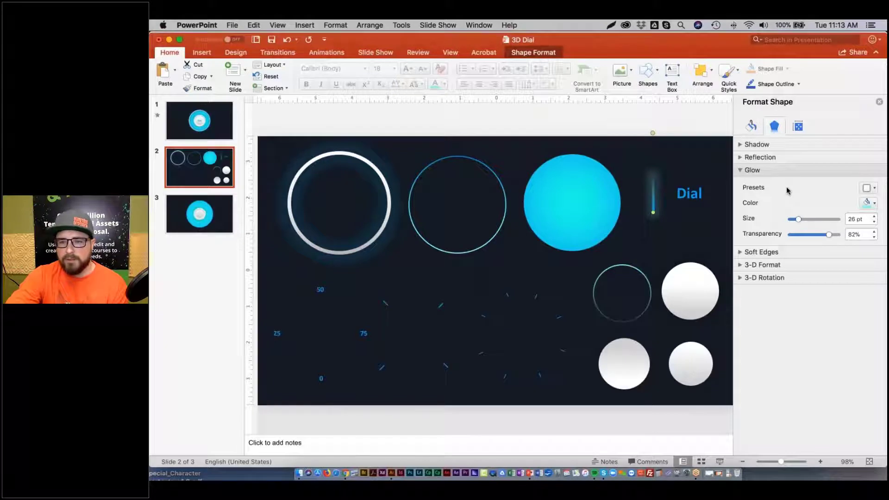
left_click(215, 209)
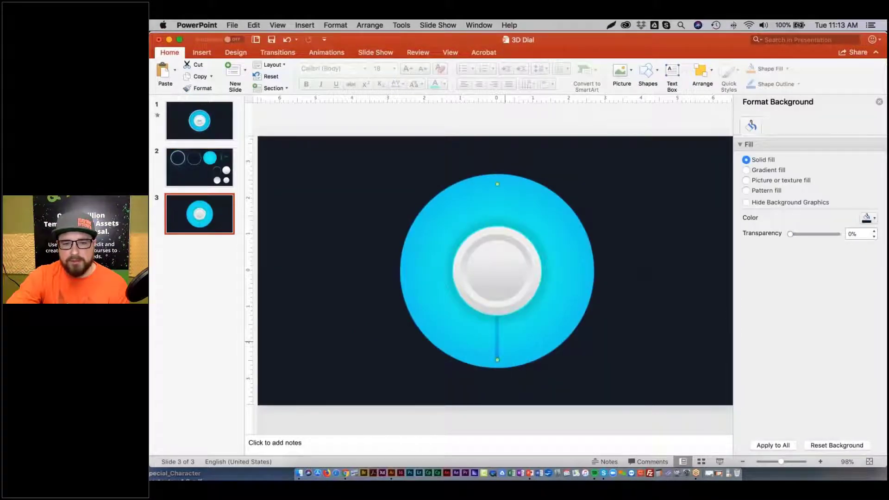
left_click(496, 343)
left_click(775, 126)
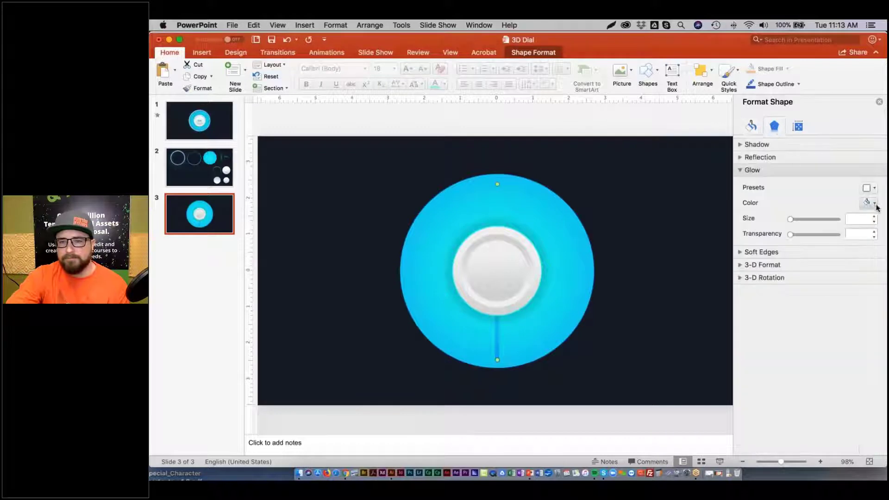
left_click(875, 204)
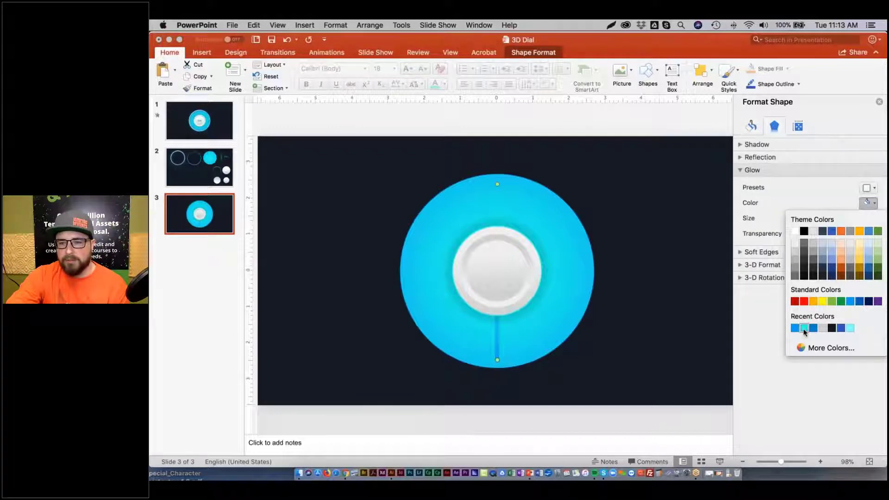
left_click(805, 331)
Set the vertical line's glow size to 20 pt and glow transparency to 82%, and deselect the line.
left_click(863, 221)
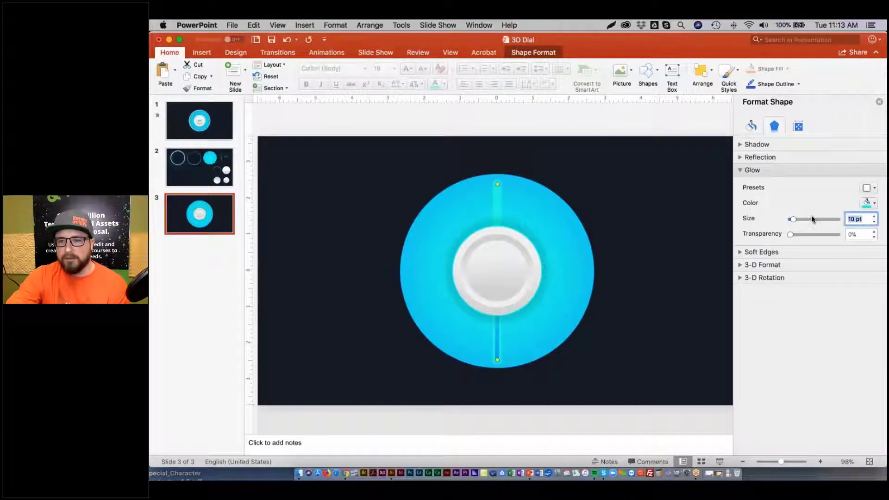
type("20")
key("Tab")
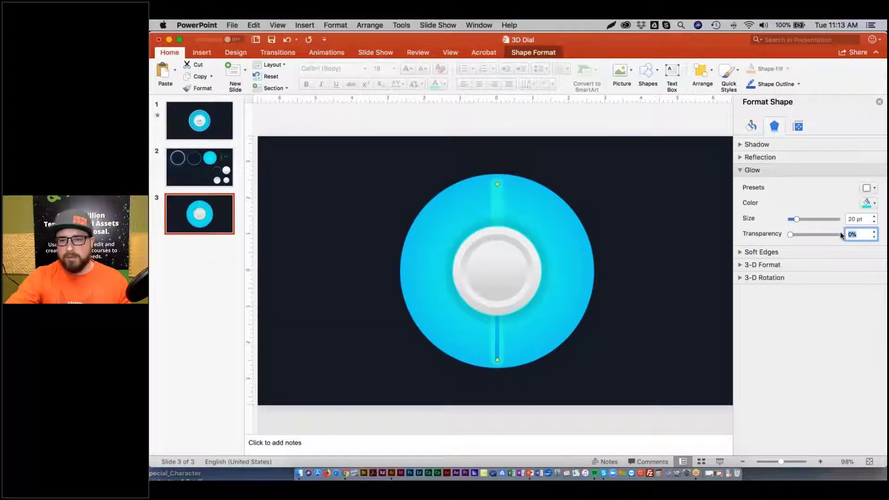
type("82")
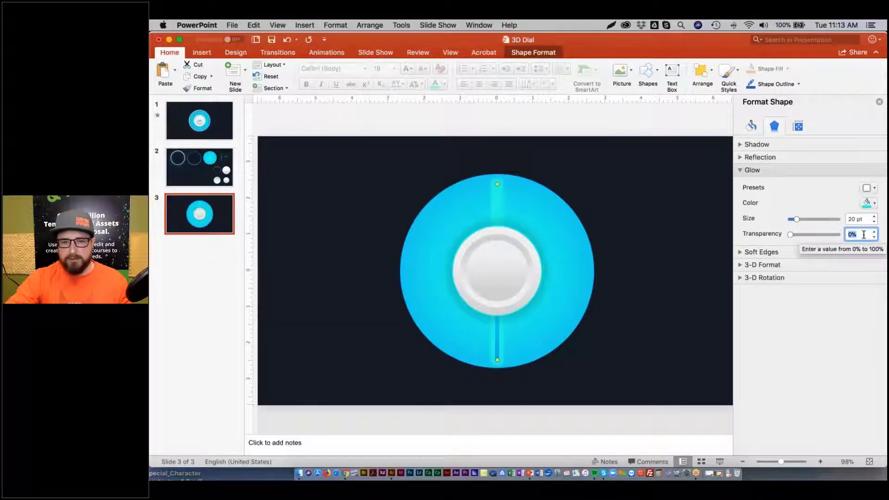
key("Tab")
left_click(622, 174)
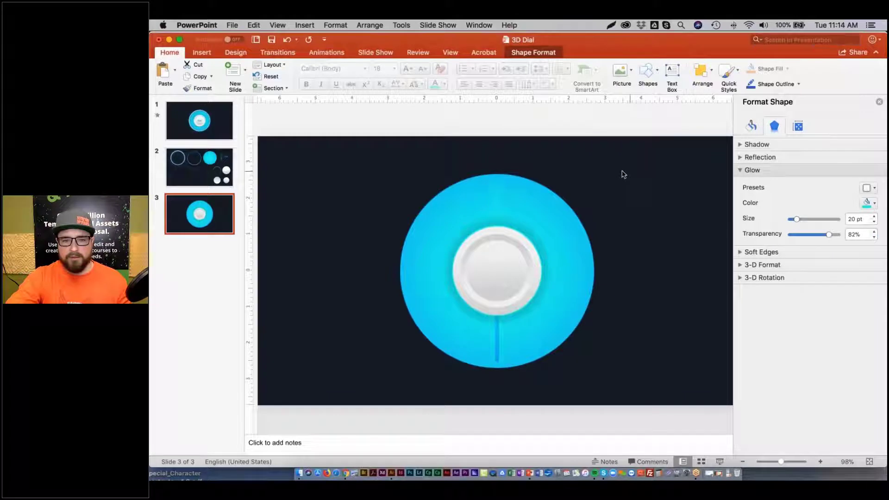
left_click(498, 354)
left_click(375, 248)
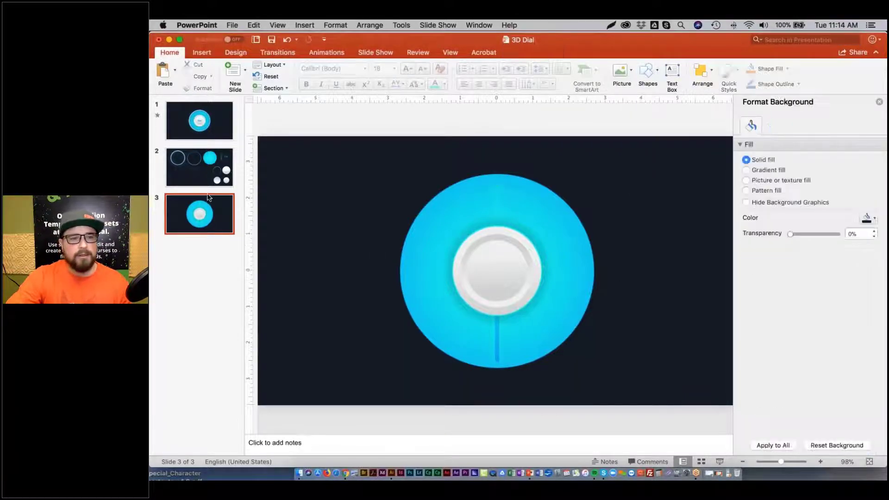
Following the number labels on slide 2, add a small text box reading 0 beside the lower end of slide 3's vertical line.
left_click(182, 171)
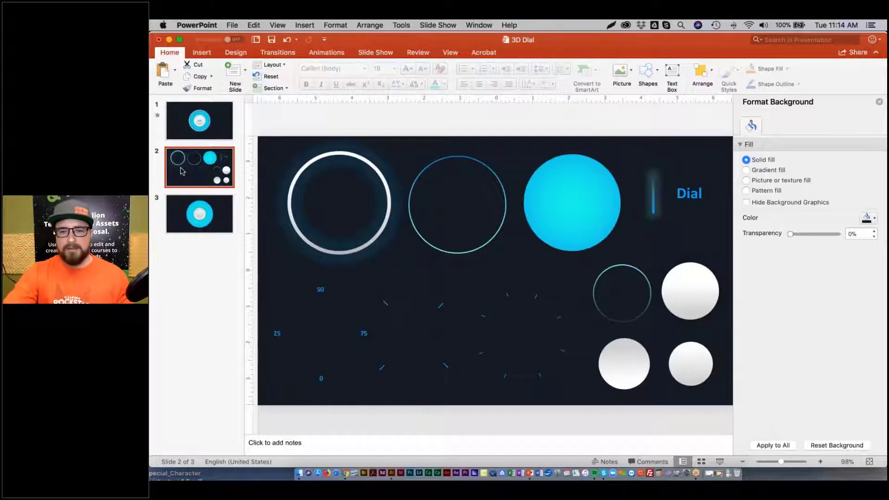
left_click(194, 219)
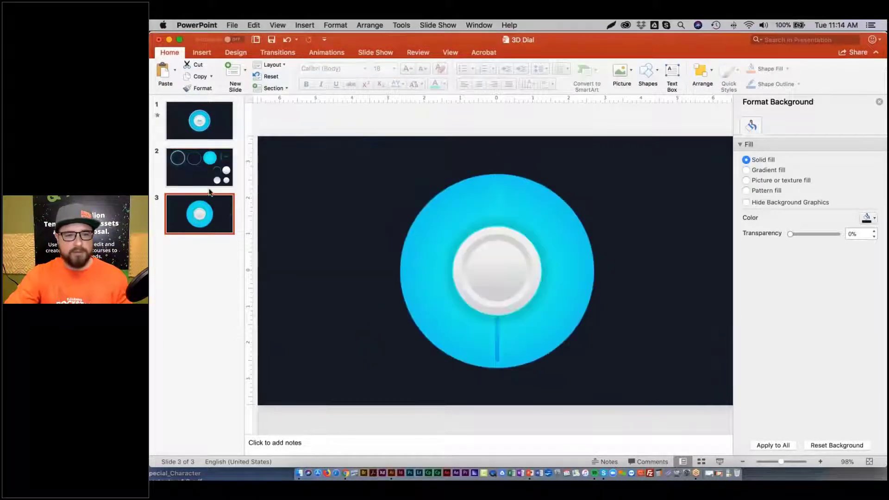
left_click(322, 153)
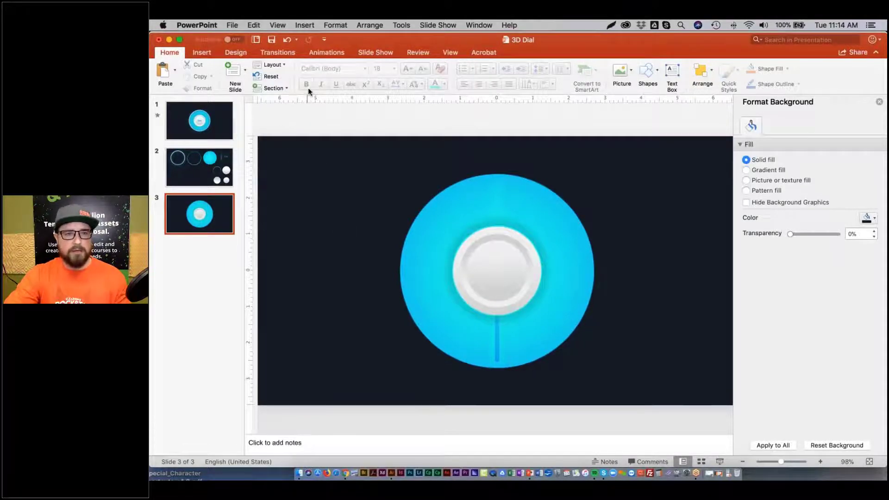
left_click(299, 26)
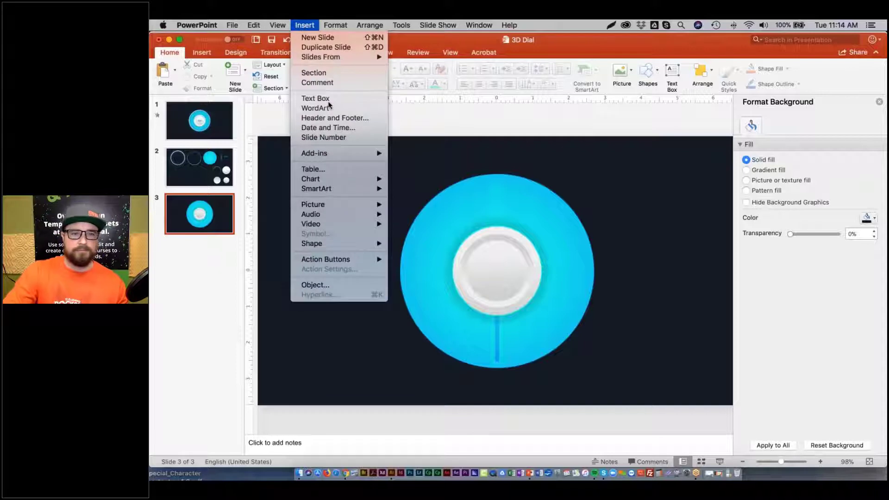
left_click(315, 98)
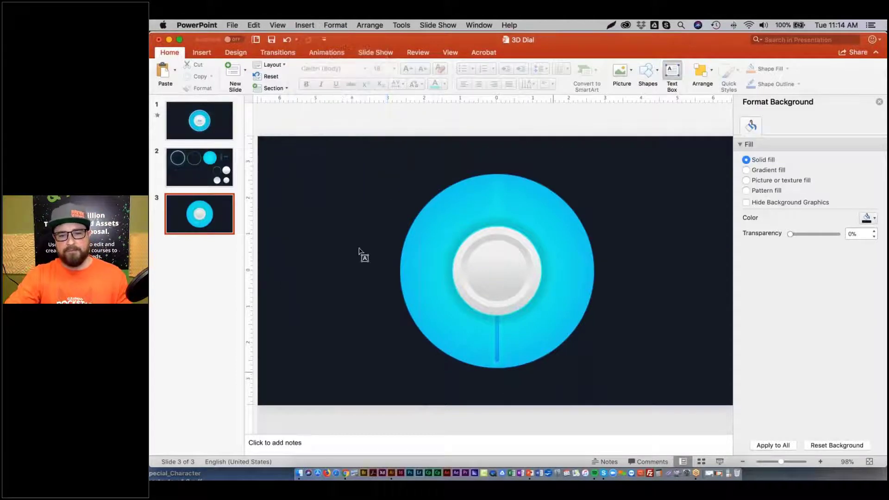
left_click_drag(464, 337, 484, 354)
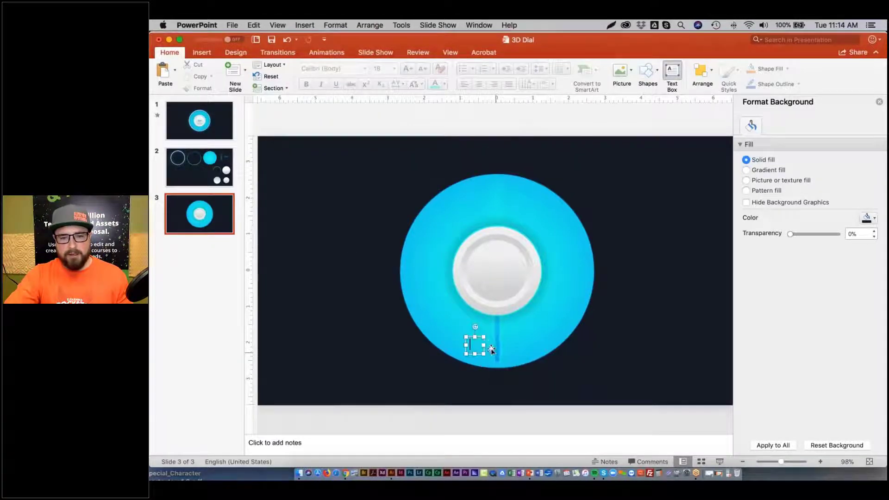
type("0")
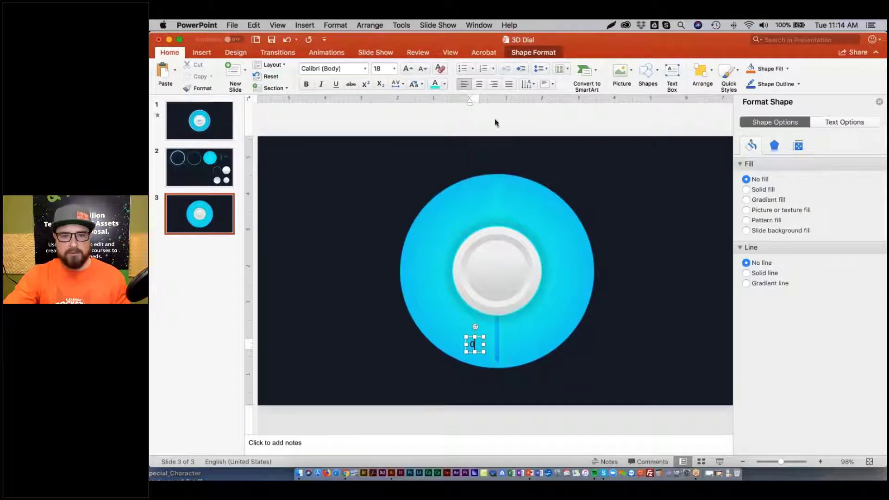
Format the 0 label as centered, bold, recent bright blue text and move it to the bottom center of the cyan circle.
key("super+a")
left_click(479, 84)
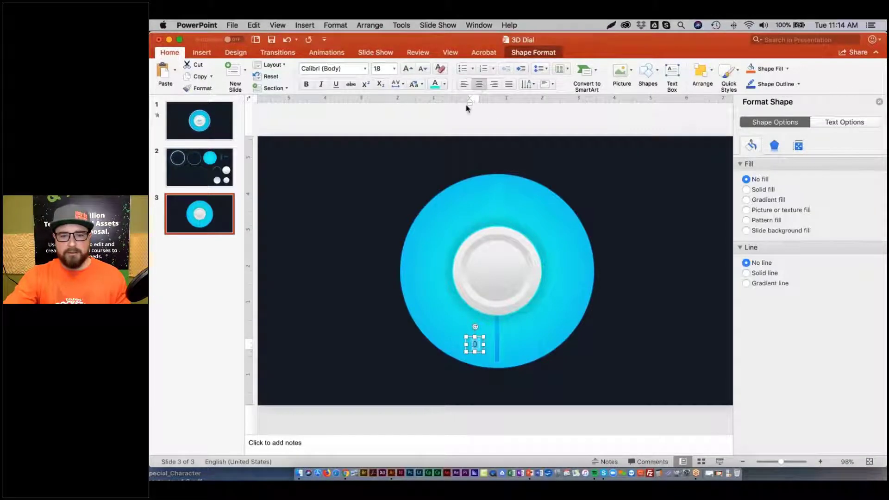
left_click(341, 150)
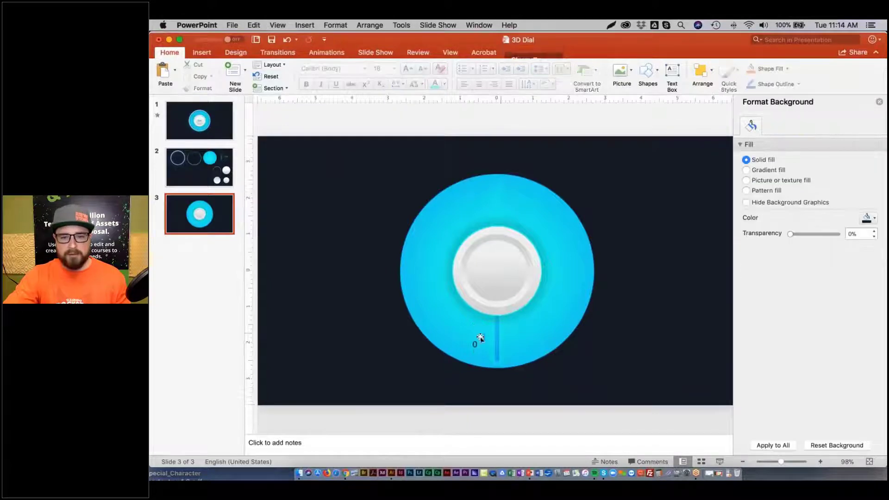
left_click(477, 343)
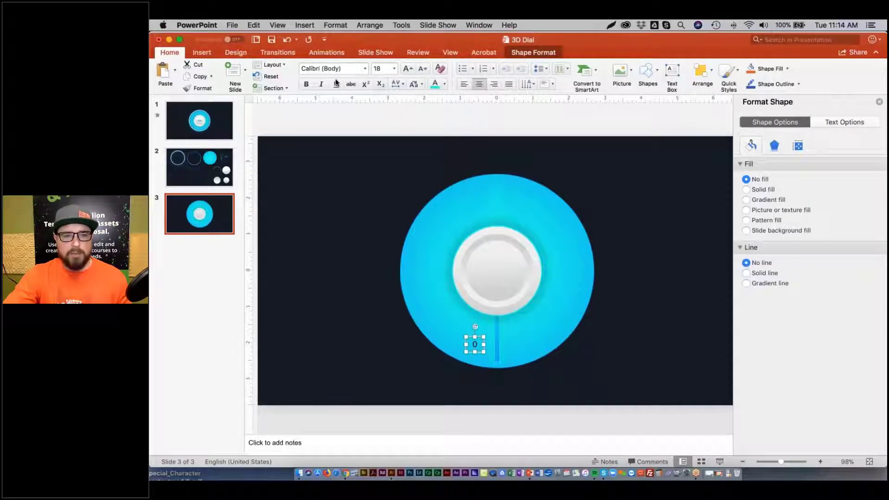
left_click(307, 85)
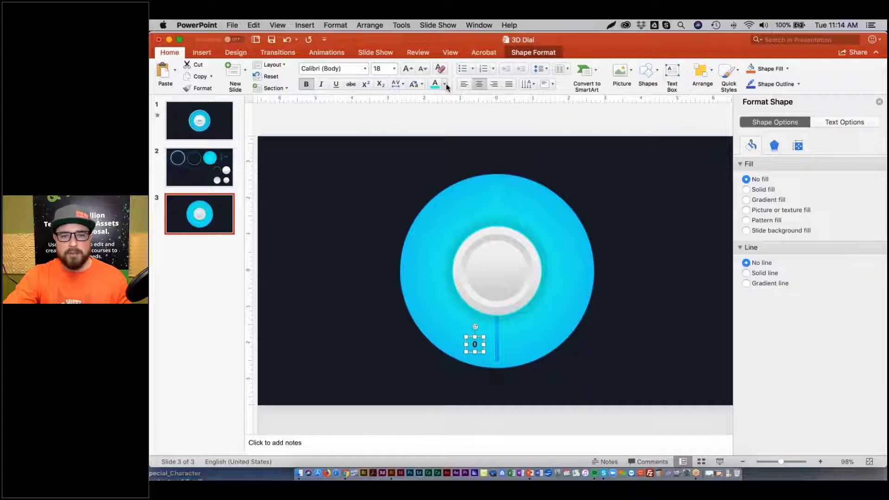
left_click(445, 85)
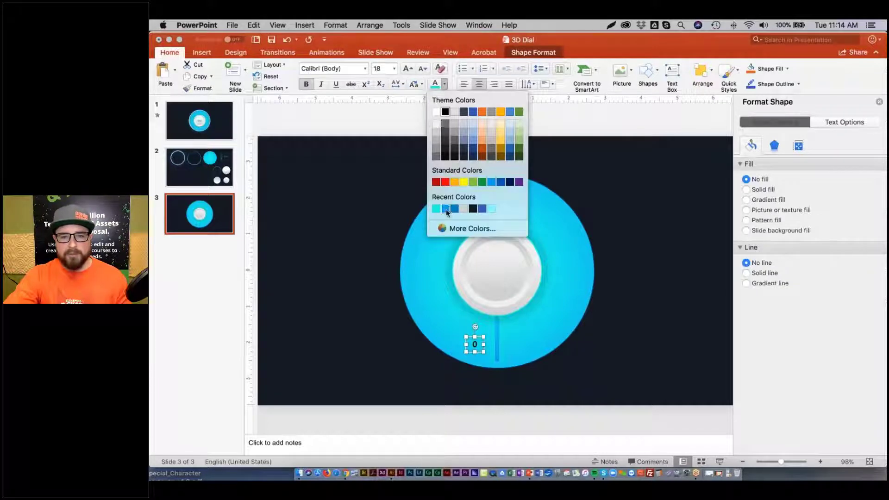
left_click(446, 209)
left_click(493, 333)
left_click_drag(476, 344, 501, 352)
Shorten the vertical line from its upper end and align it to the middle of the slide so it ends above the 0.
left_click(499, 227)
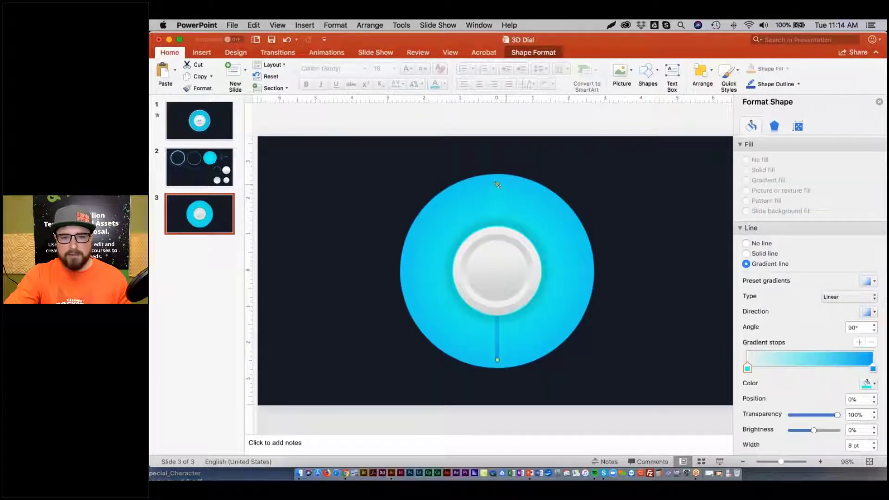
left_click_drag(497, 184, 497, 201)
left_click(702, 73)
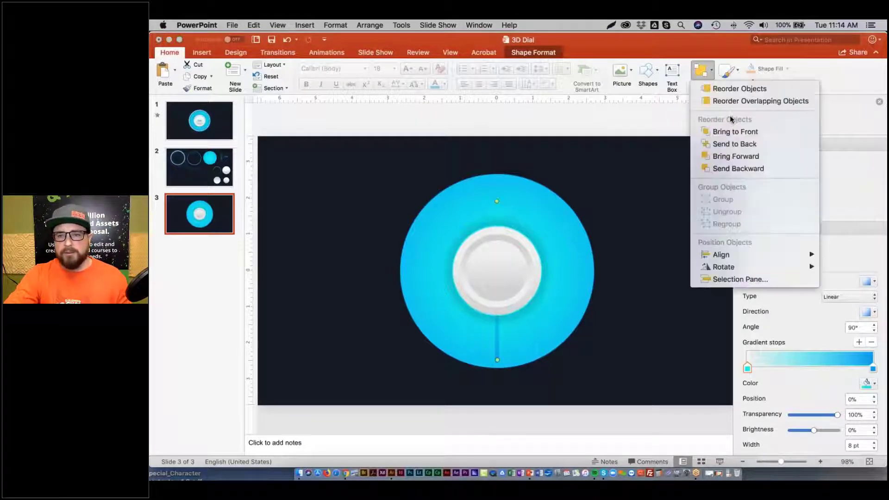
mouse_move(725, 255)
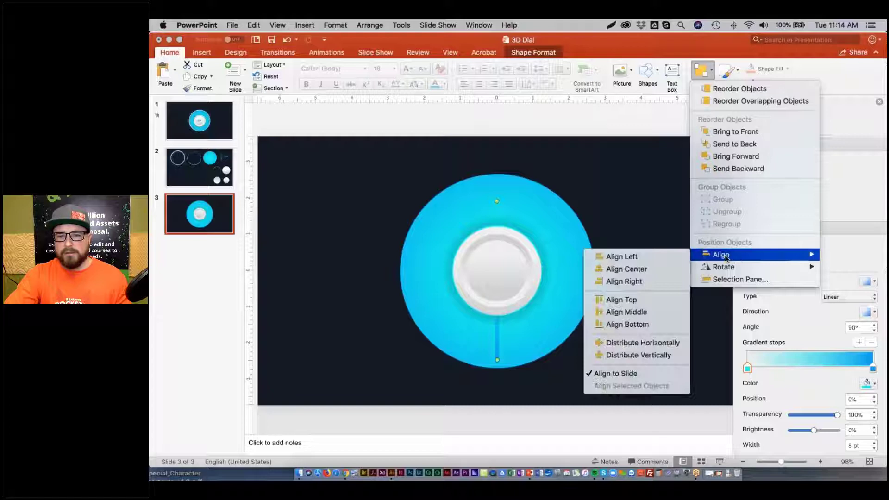
left_click(640, 313)
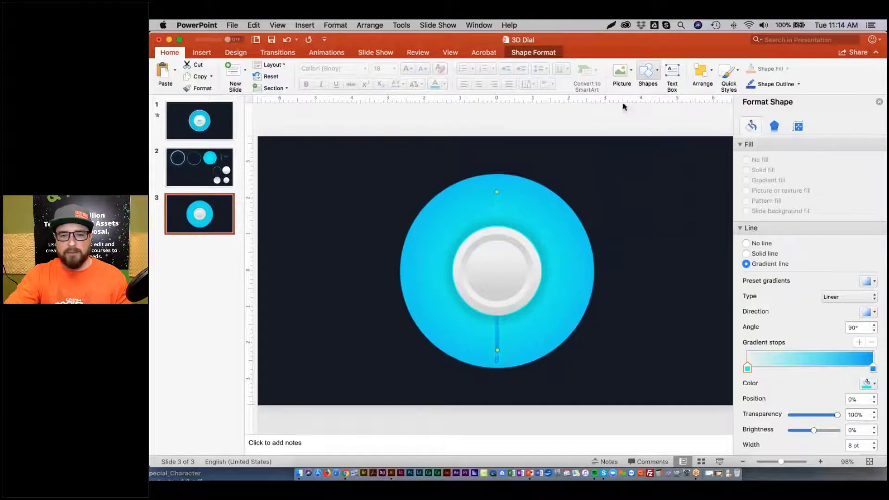
left_click(330, 209)
Duplicate the 0 label and place the copy at the left edge of the cyan circle.
left_click(498, 358)
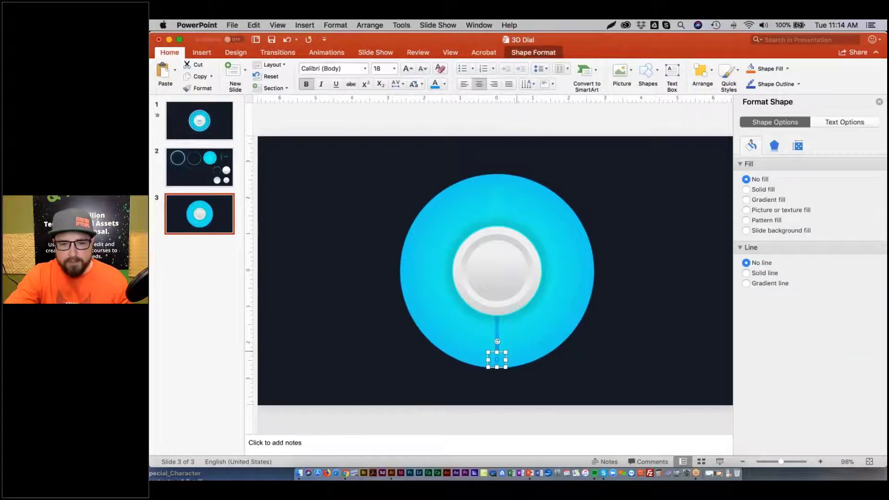
left_click(506, 361)
left_click(503, 354)
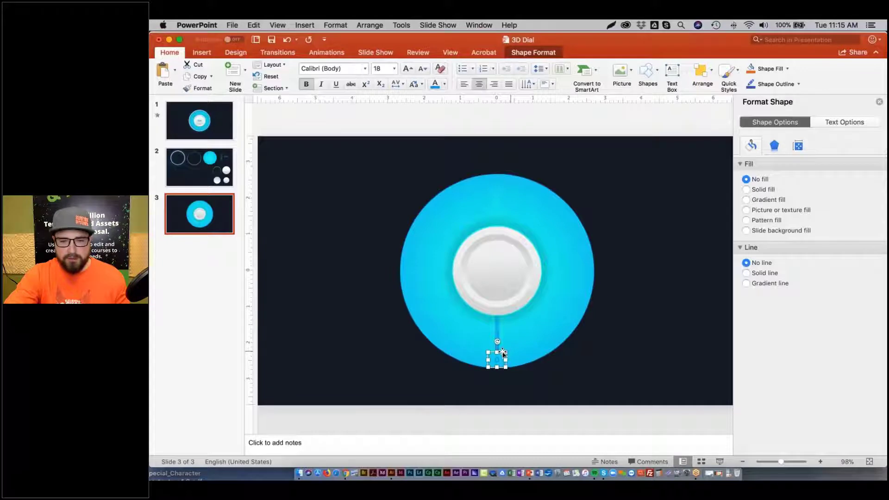
left_click_drag(503, 353, 414, 260)
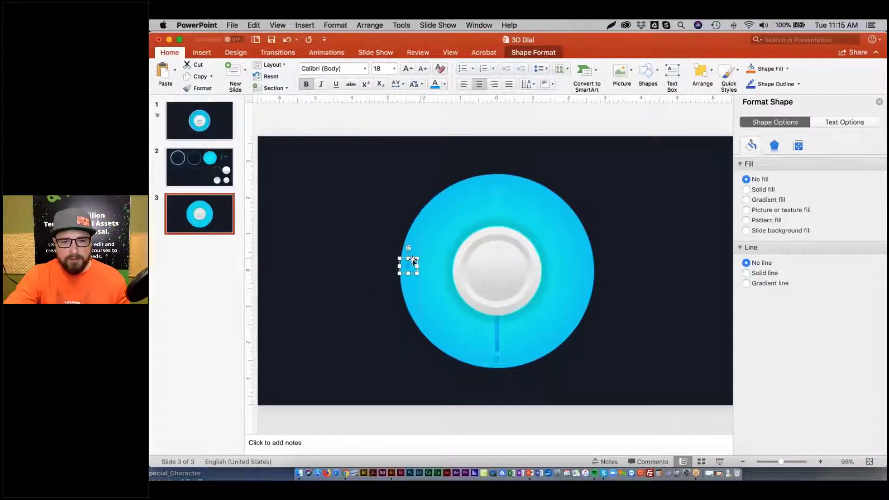
left_click(705, 72)
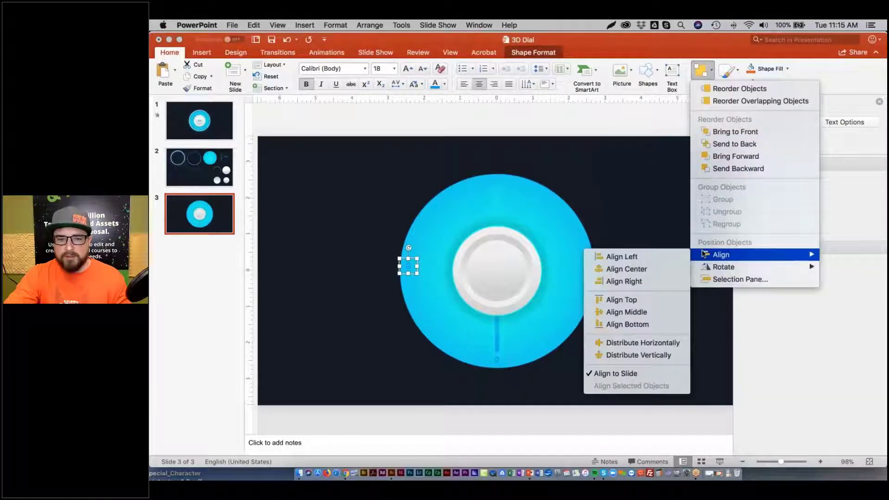
left_click(629, 269)
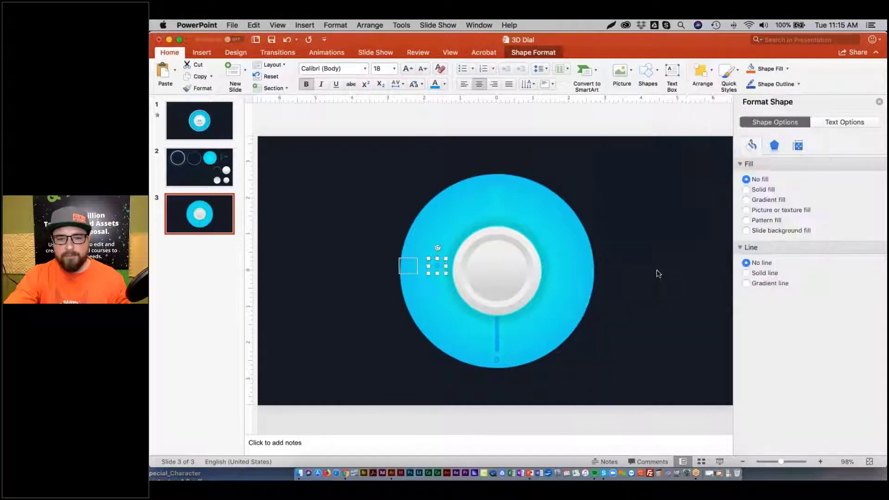
key("super+z")
Align the copied 0 label to the vertical middle of the slide with Align Middle and deselect it.
left_click(703, 69)
mouse_move(721, 254)
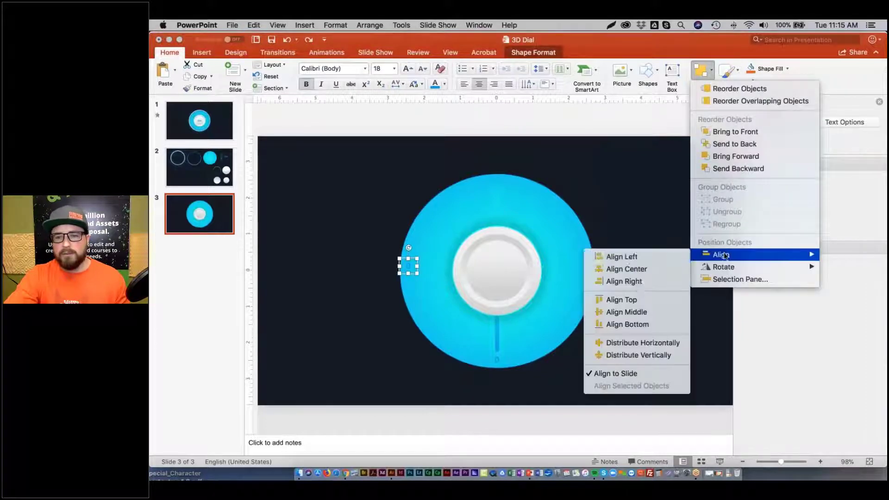
left_click(631, 313)
left_click(357, 255)
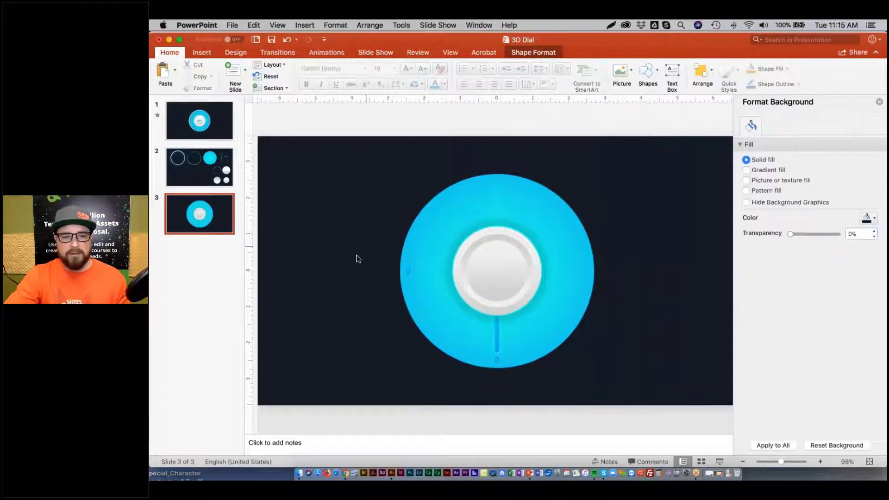
Change the label at the cyan circle's left edge to 25 and nudge it slightly inward.
left_click(411, 266)
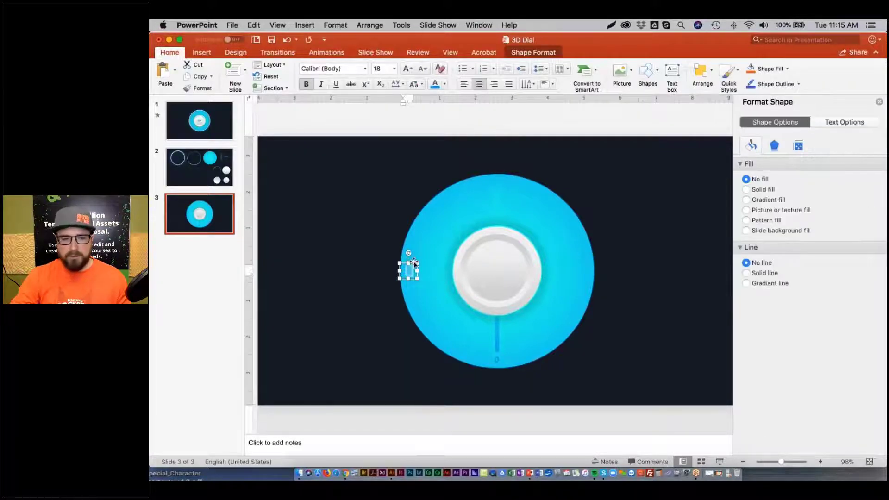
left_click(361, 250)
left_click(408, 262)
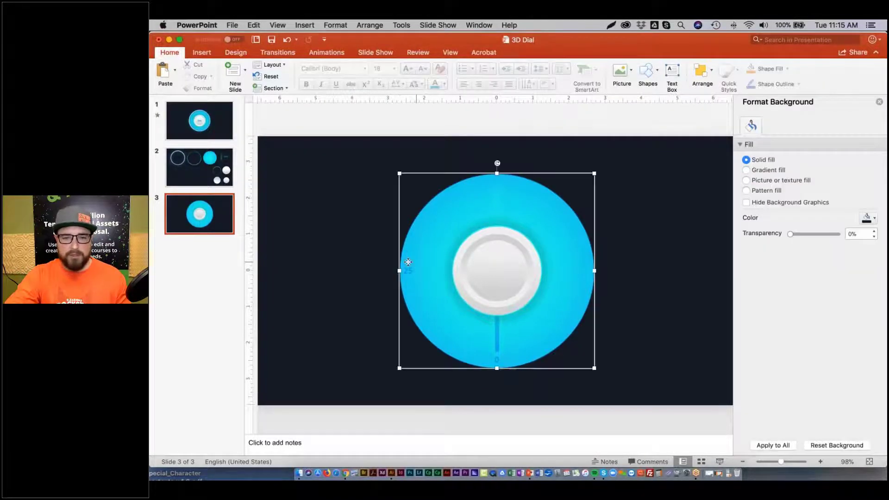
left_click(408, 271)
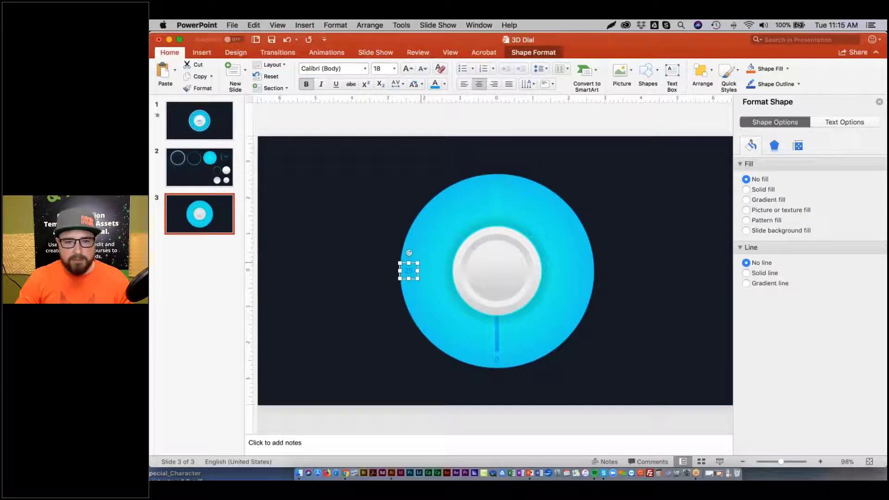
left_click(332, 262)
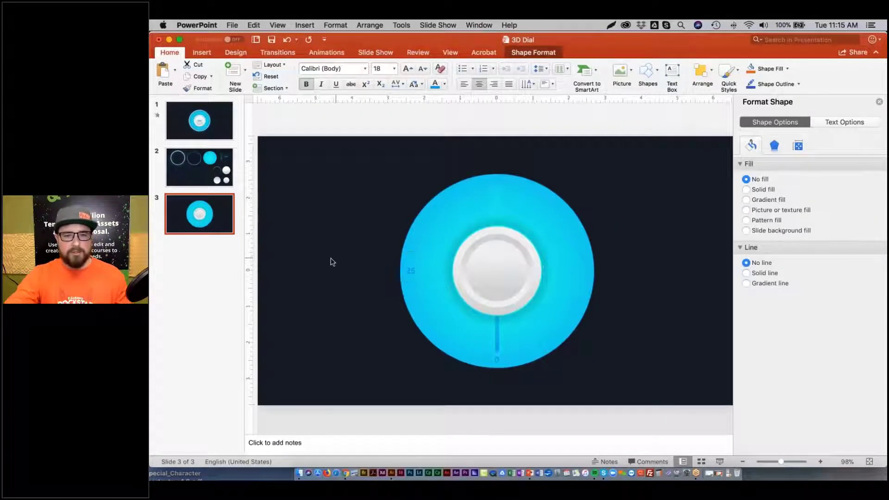
Duplicate the 25 label to the right edge of the cyan circle and the 0 label to the circle's top center.
left_click(414, 261)
left_click(413, 263)
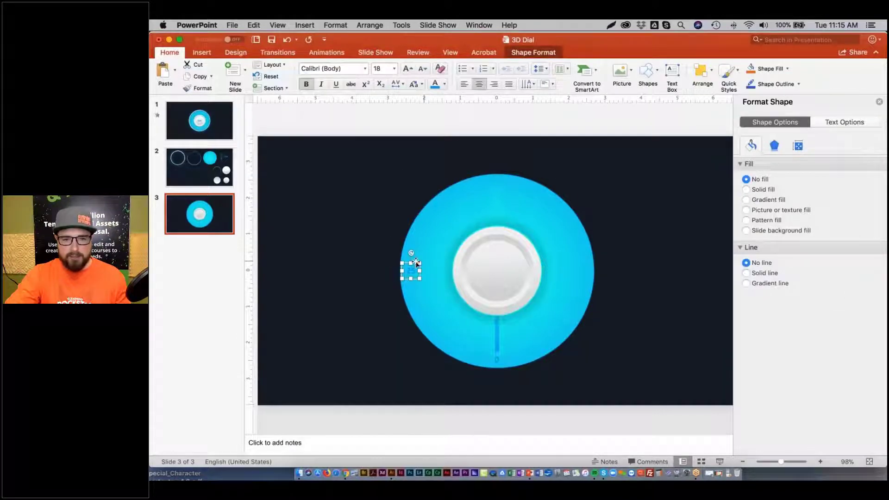
left_click_drag(424, 262, 600, 262)
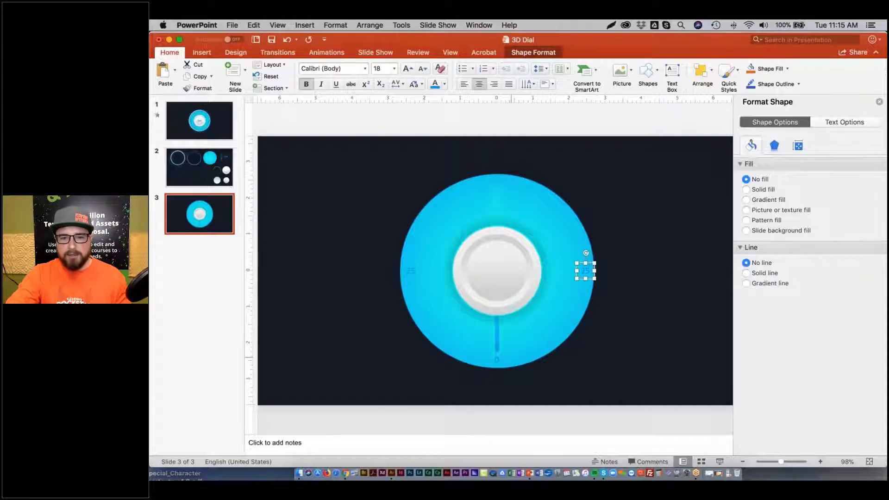
left_click(502, 359)
left_click_drag(502, 359, 512, 176)
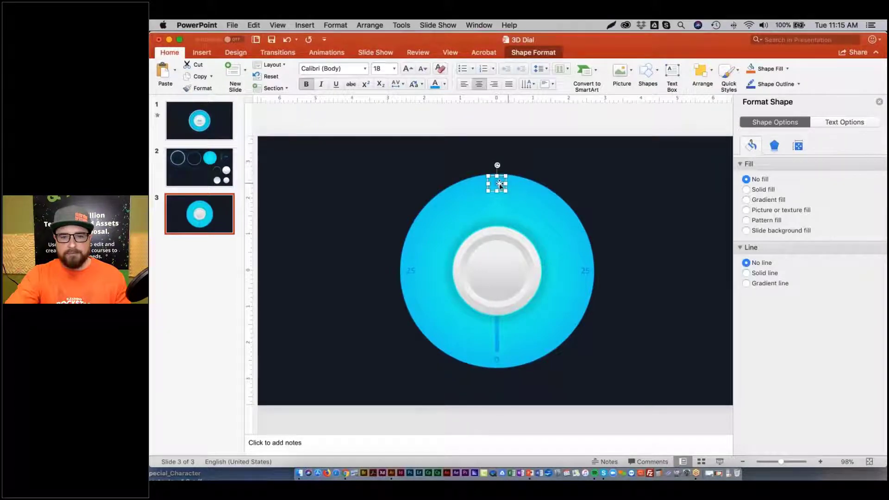
Set the circle's top label to 50 and its right label to 75.
left_click(499, 183)
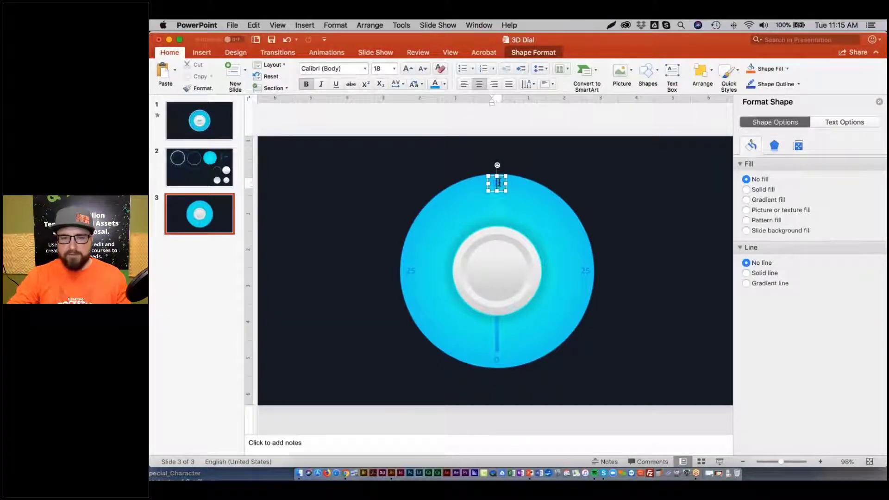
left_click(585, 269)
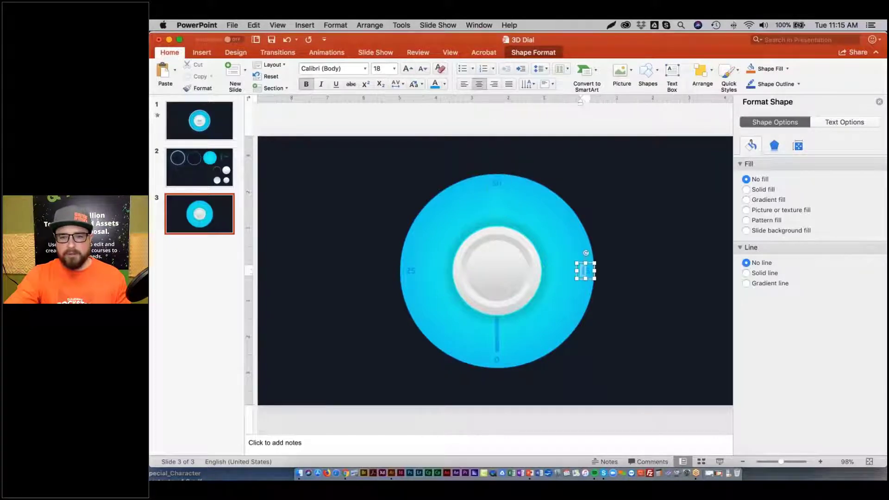
left_click(657, 228)
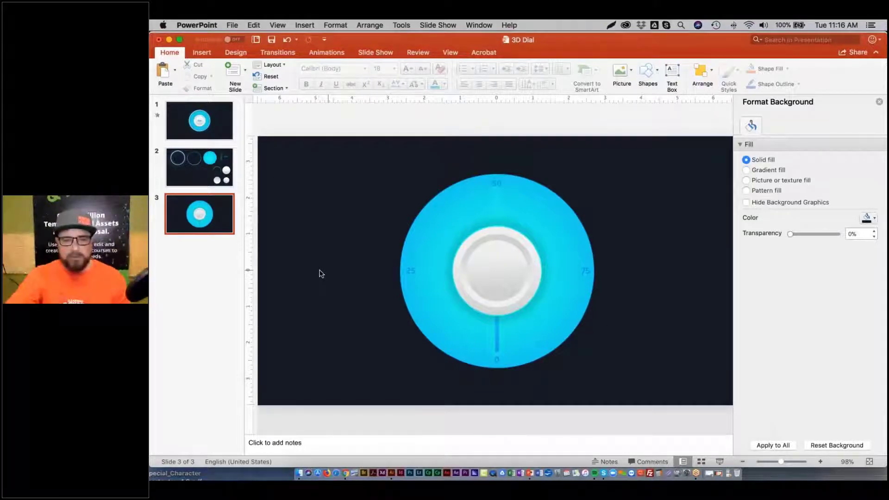
Duplicate the 0 label to a spot between 0 and 25 and replace its text with a single vertical bar as a tick mark.
left_click(503, 355)
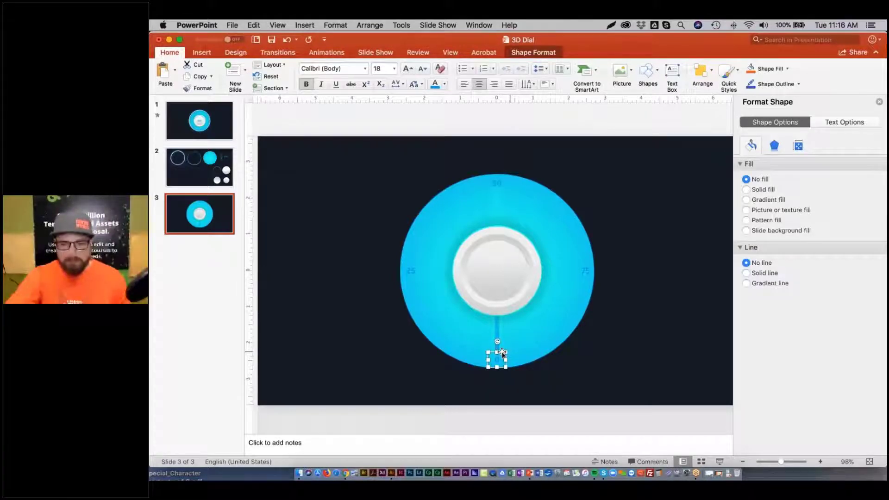
left_click_drag(503, 355, 473, 342)
left_click(467, 342)
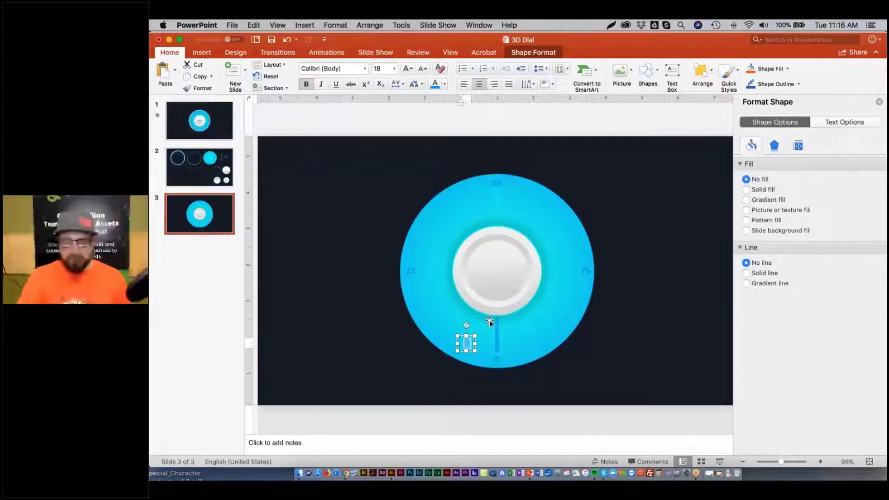
type("1")
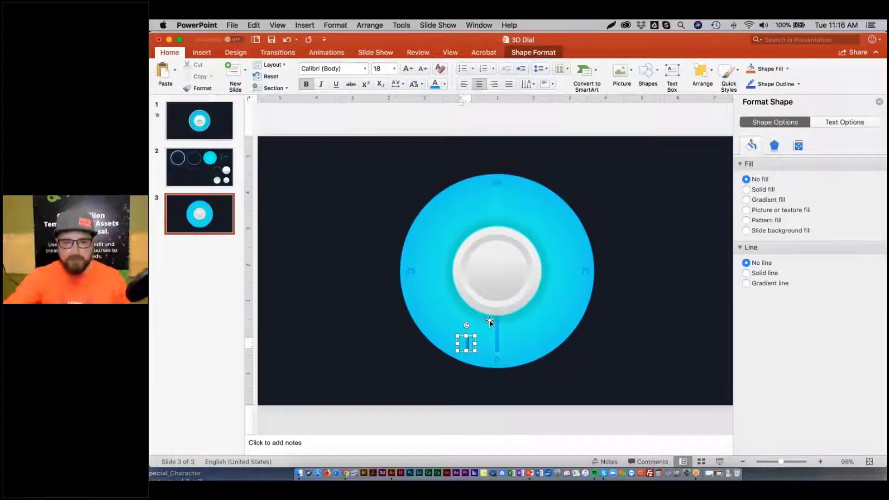
left_click(363, 297)
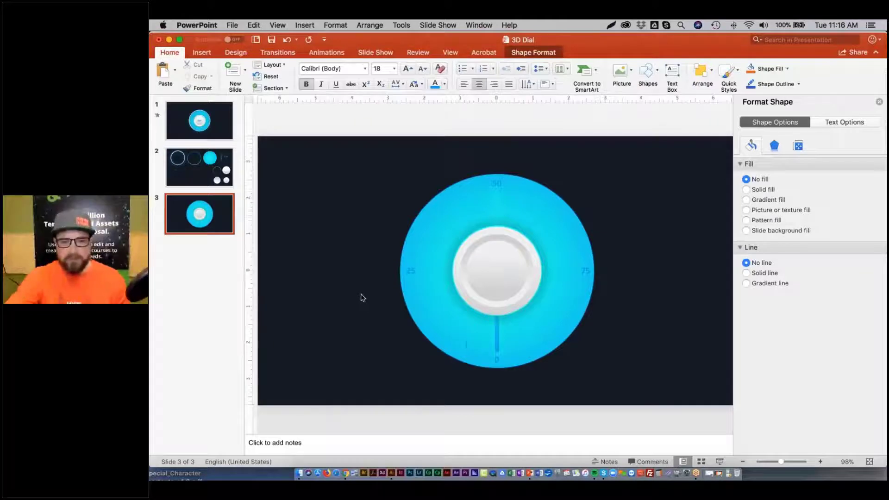
Rotate the tick mark between 0 and 25 clockwise by about 25° so it points toward the dial's center.
left_click(466, 344)
left_click(442, 329)
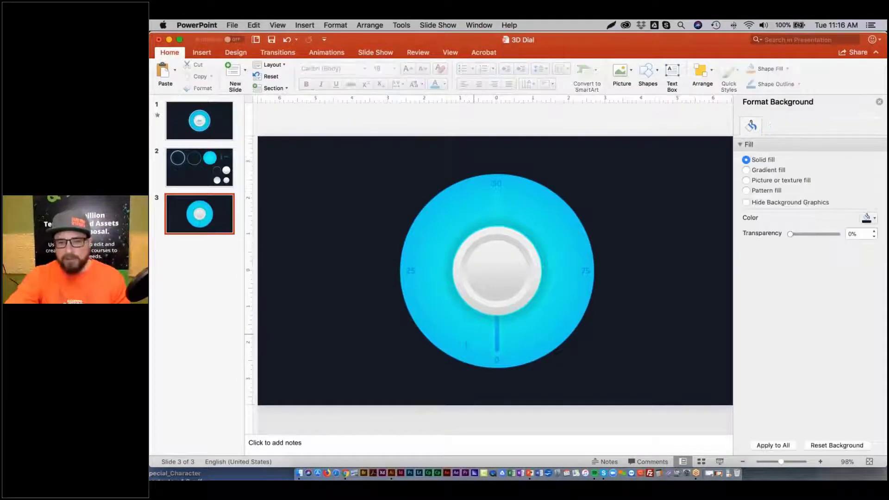
left_click(466, 334)
left_click(466, 344)
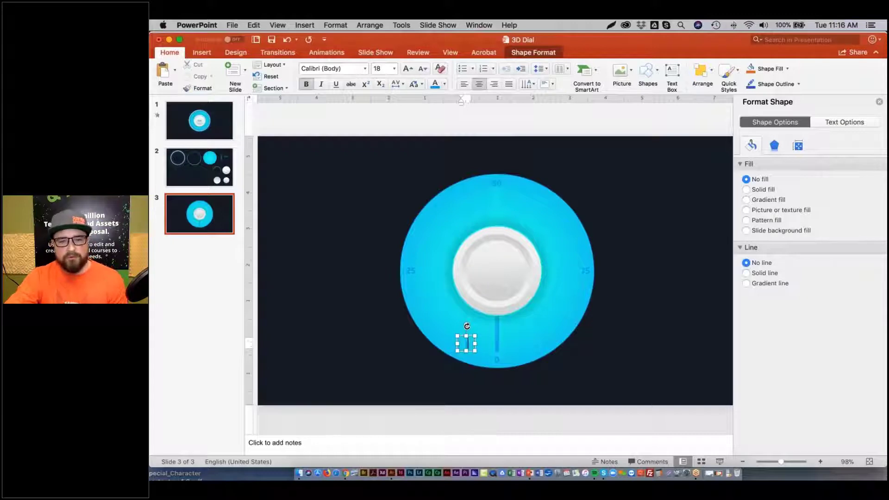
left_click_drag(467, 326, 473, 329)
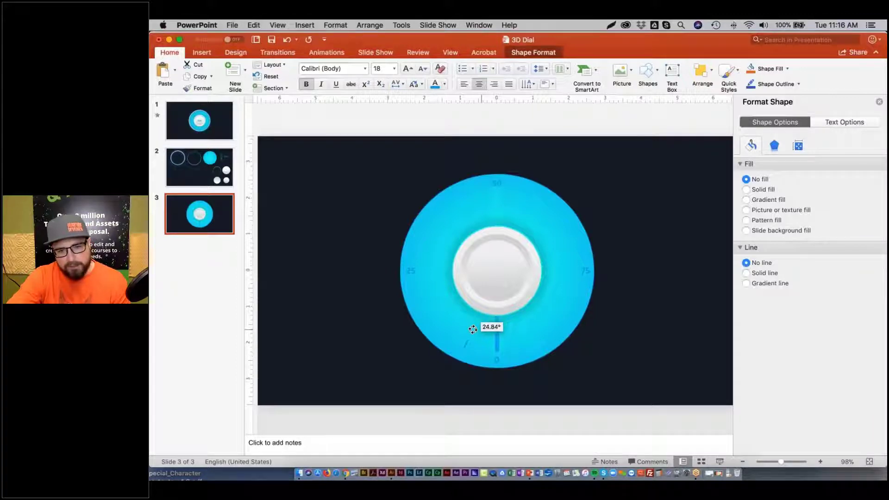
left_click_drag(473, 329, 473, 330)
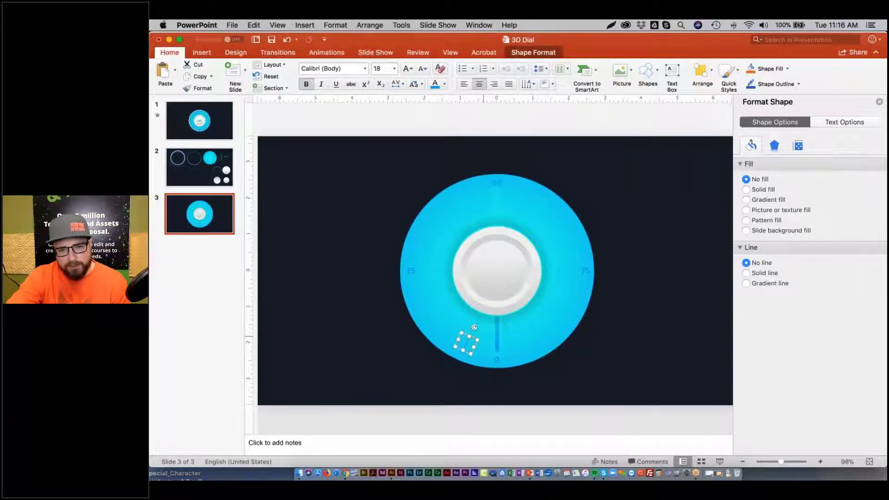
left_click(436, 336)
left_click(429, 341)
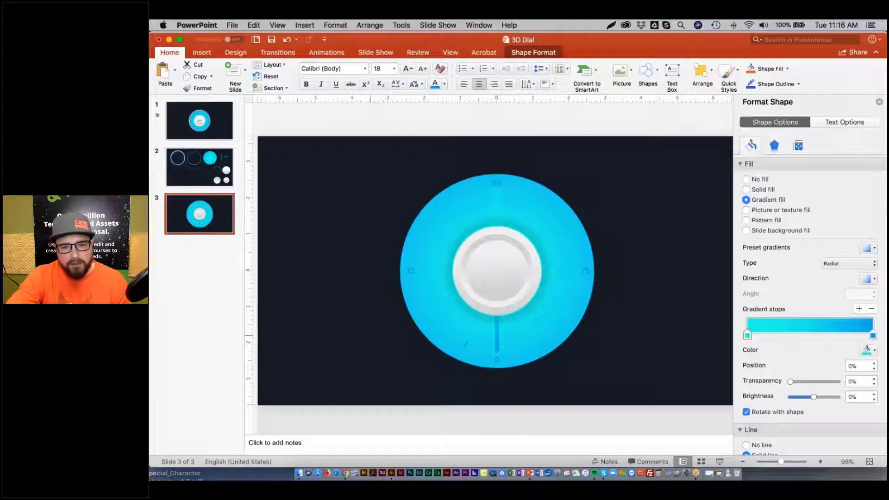
left_click(471, 338)
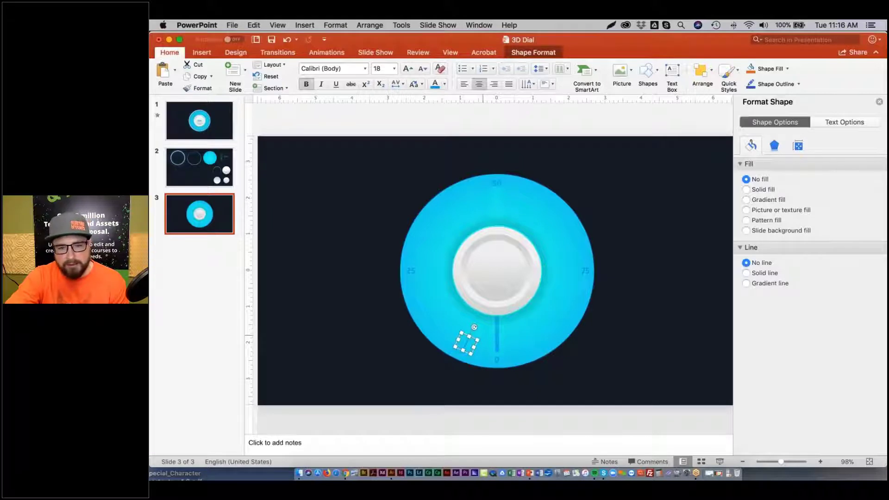
left_click_drag(470, 334, 460, 333)
key("super+z")
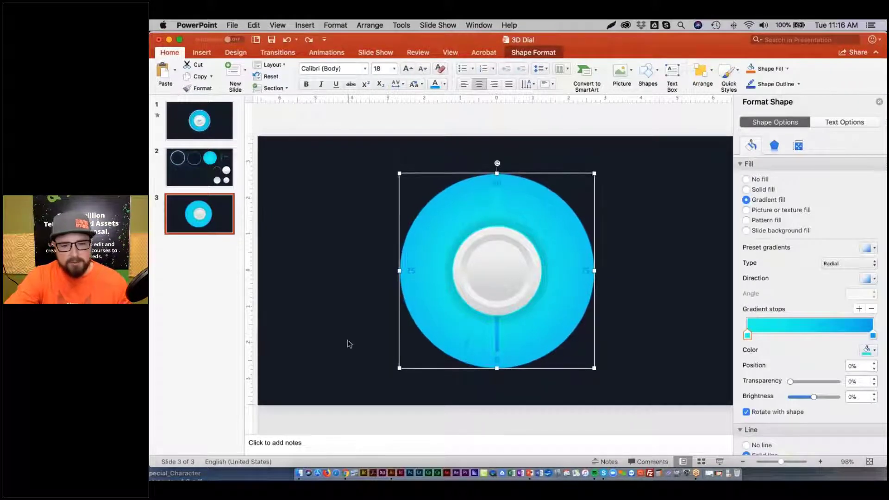
left_click(348, 343)
Zoom in on the dial to 139% and compare its first tick mark with the tick mark layout on slide 2.
left_click(468, 344)
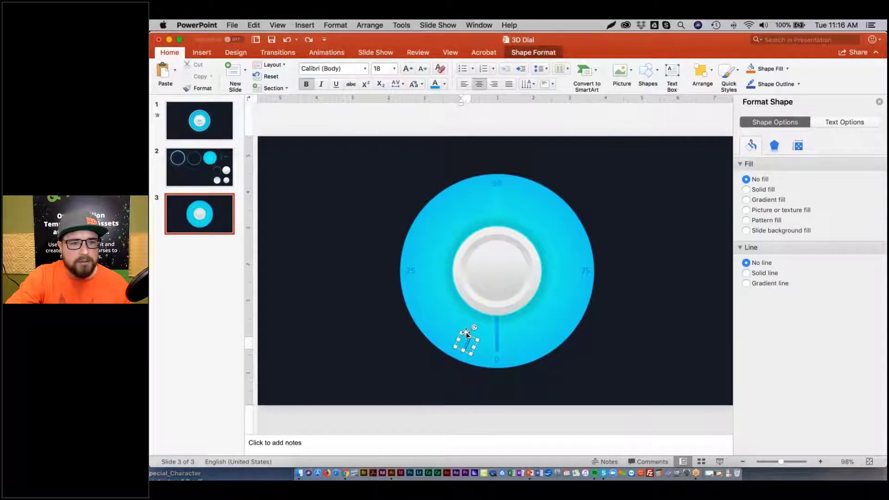
left_click(466, 334)
left_click(467, 339)
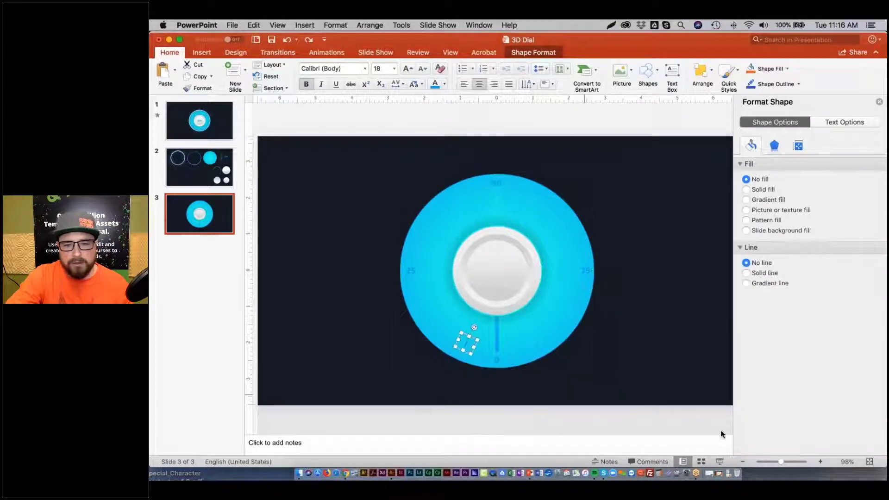
left_click_drag(782, 460, 784, 461)
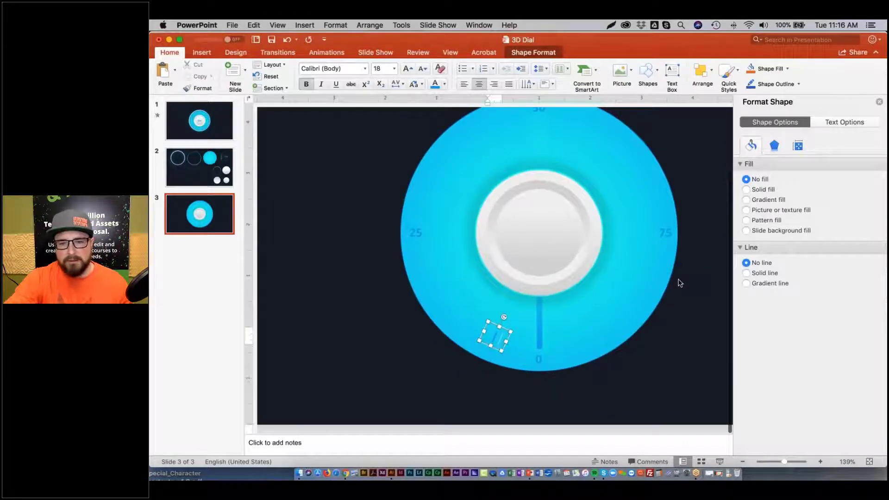
left_click(705, 280)
scroll(647, 284, "right", 1)
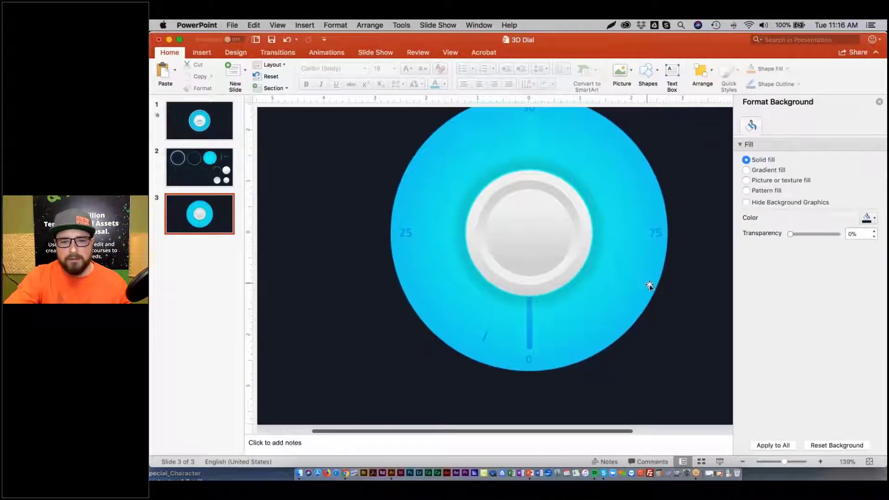
scroll(649, 285, "up", 1)
scroll(649, 283, "right", 2)
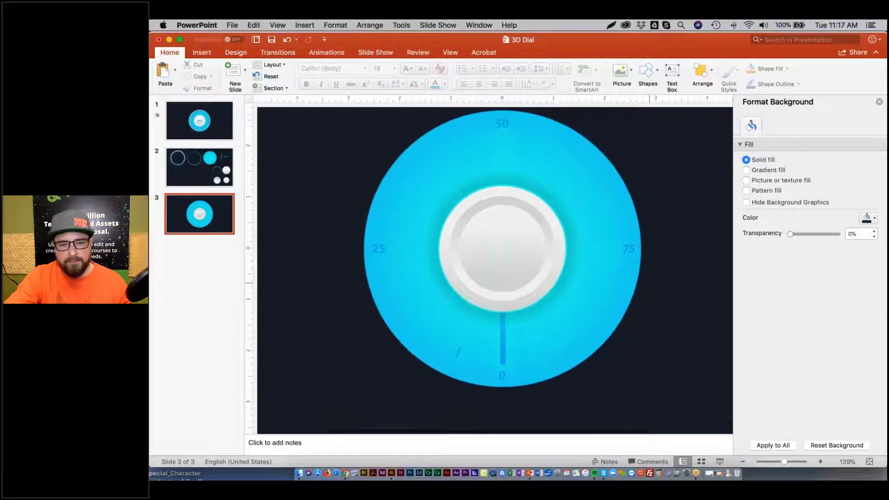
left_click(460, 351)
left_click(306, 324)
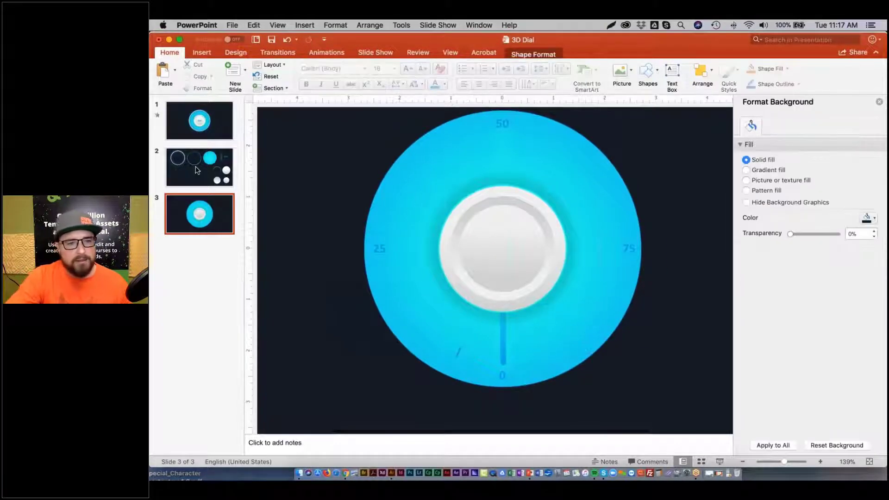
left_click(189, 173)
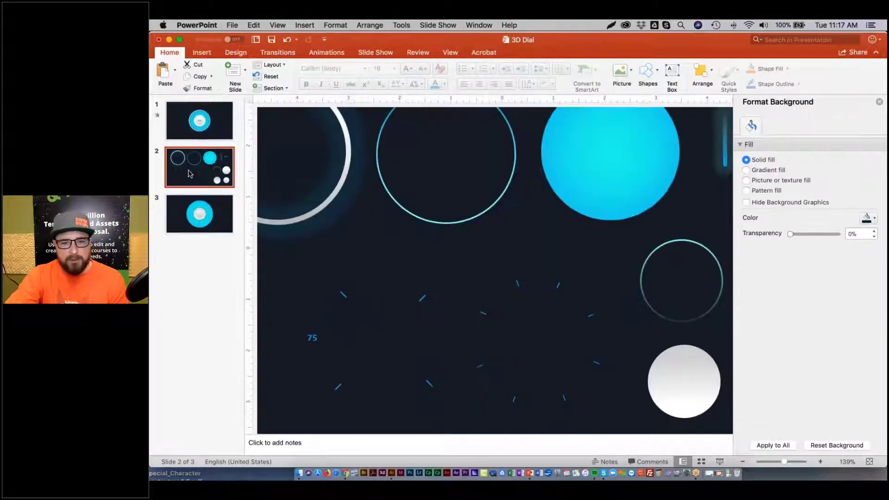
scroll(406, 323, "left", 1)
scroll(406, 324, "left", 5)
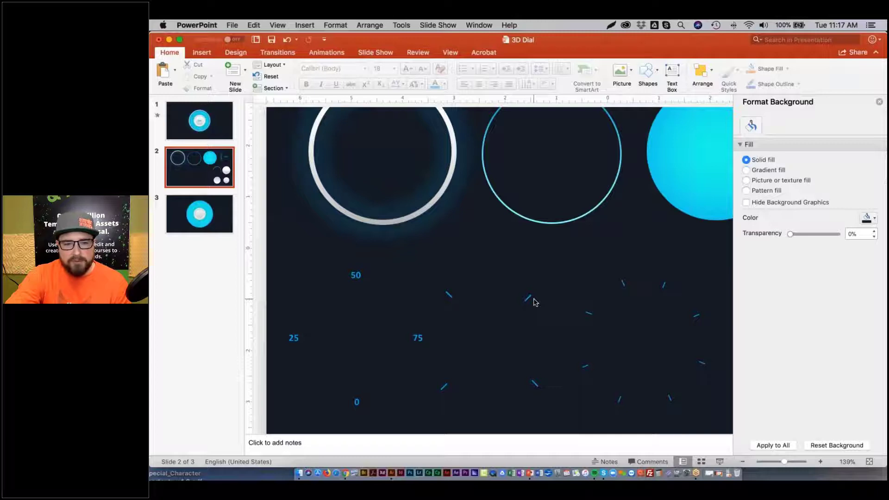
left_click(197, 209)
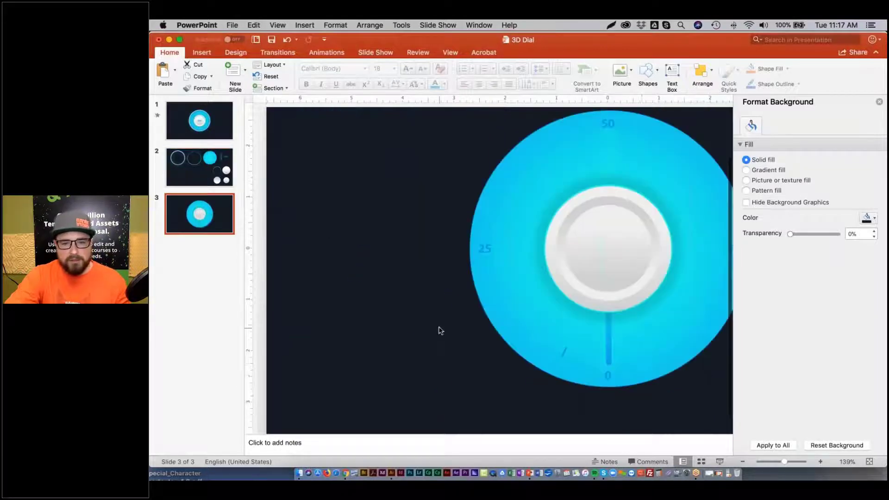
left_click(566, 348)
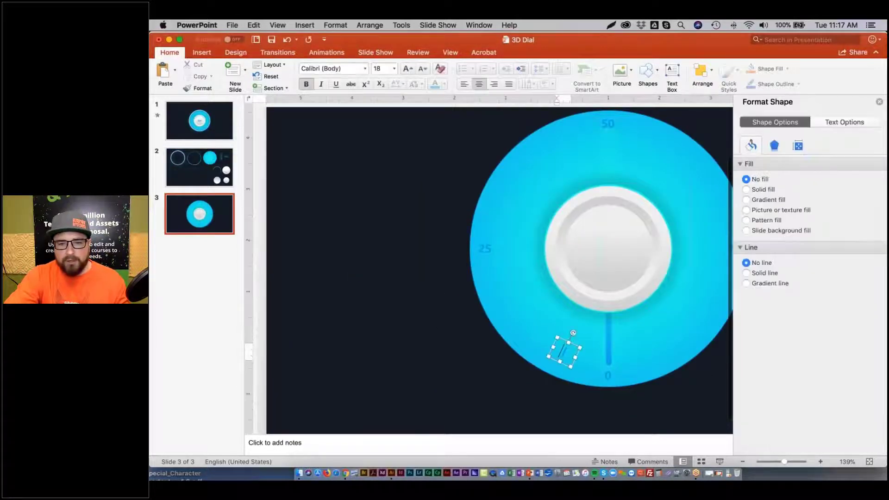
scroll(572, 339, "right", 5)
scroll(573, 336, "right", 1)
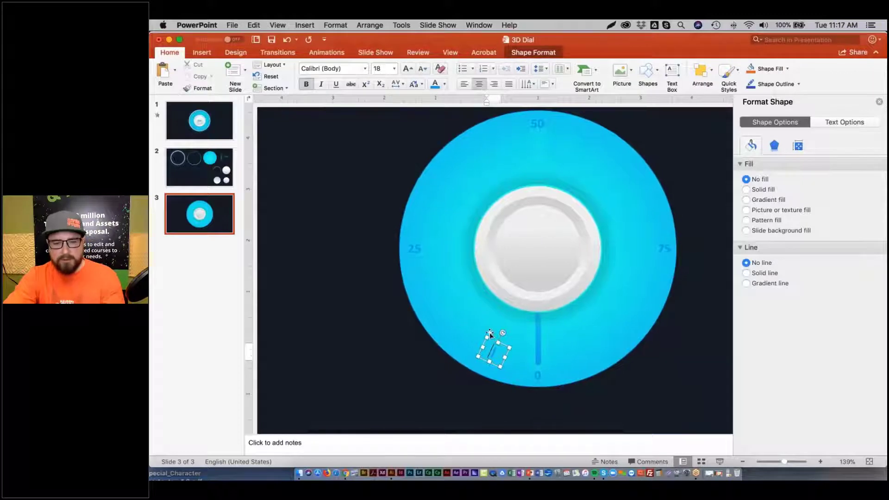
left_click(484, 347)
key("super+x")
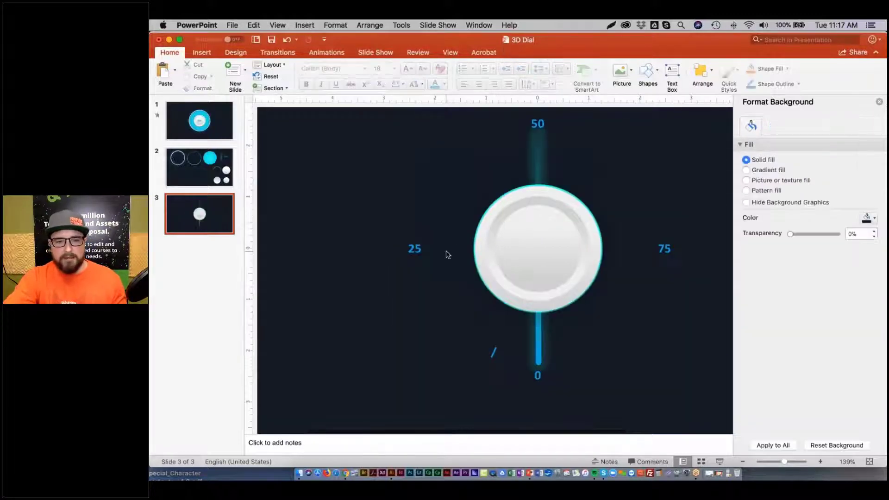
key("super+z")
Delete the single tick mark between 0 and 25 on the dial.
left_click(494, 343)
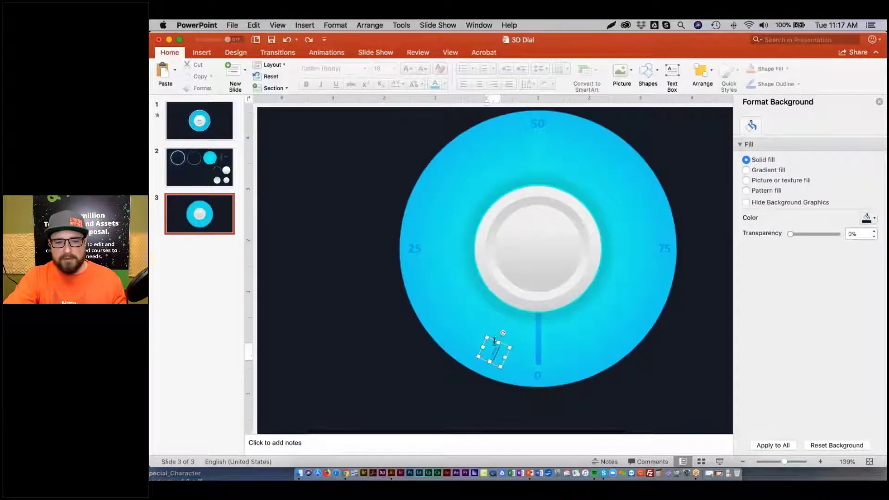
left_click(494, 341)
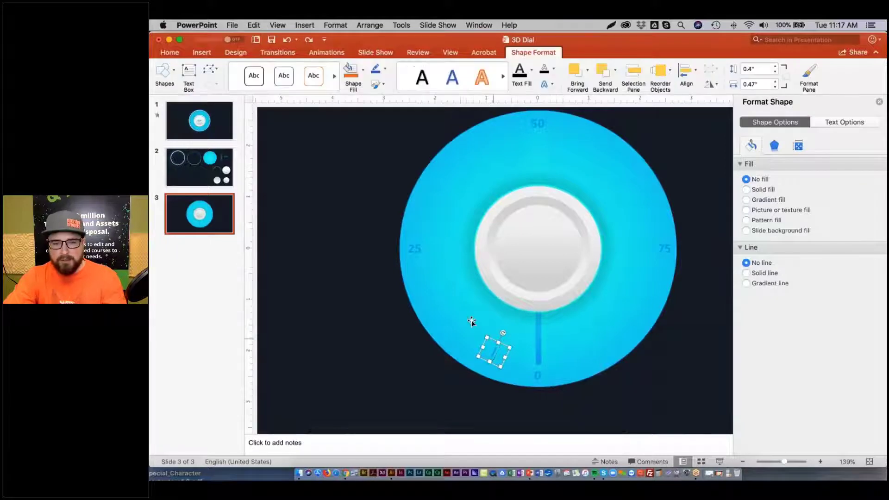
key("Delete")
Duplicate the 25, 50, 75 and 0 labels together, offsetting the copies slightly right of and below the originals.
left_click(416, 250)
left_click(537, 127, "shift")
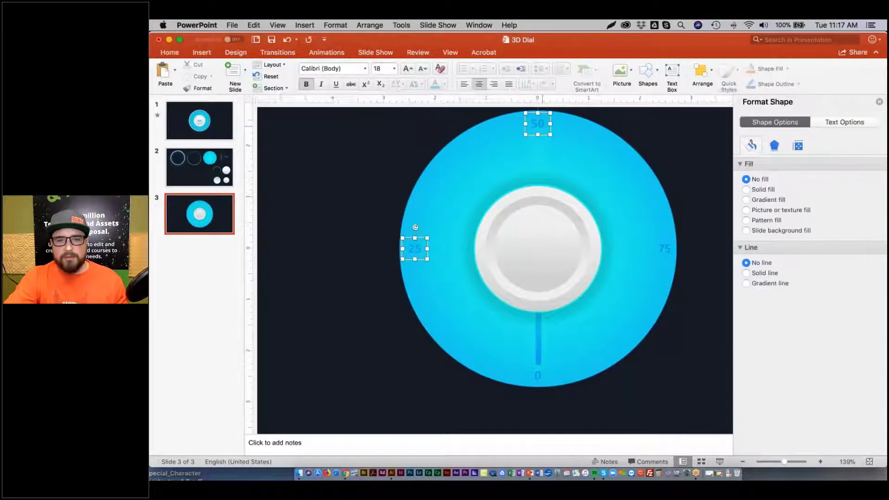
left_click(668, 250, "shift")
left_click(542, 374, "shift")
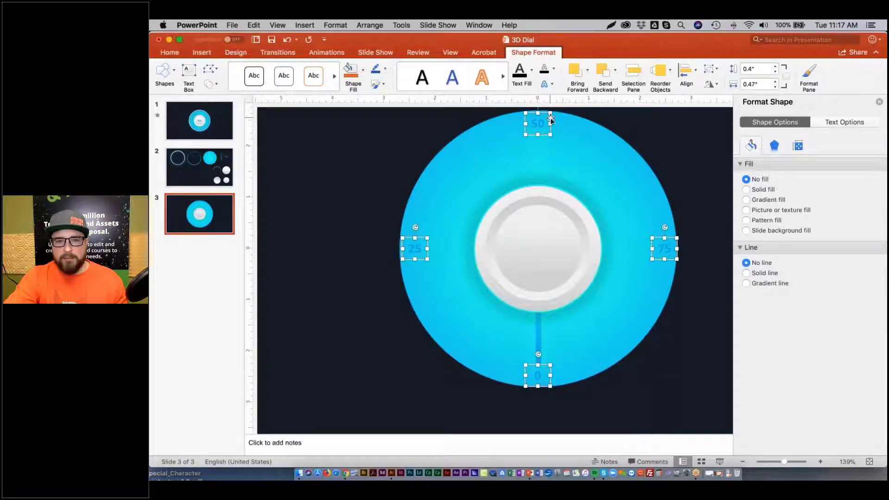
left_click_drag(551, 116, 586, 129)
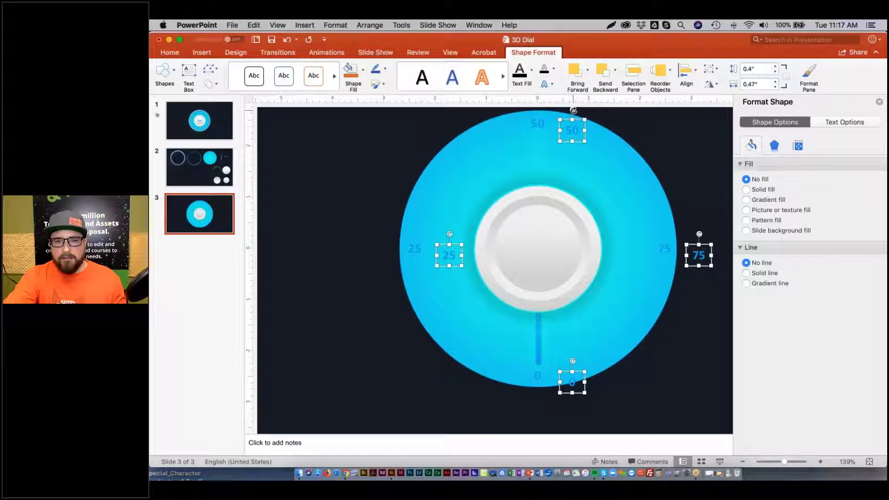
left_click_drag(574, 111, 610, 142)
key("super+z")
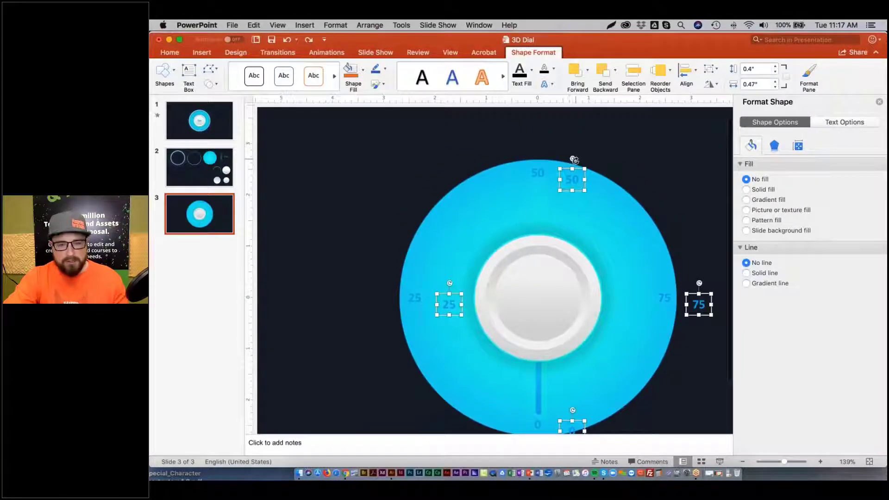
Group the four duplicated number labels into one object.
left_click(574, 179)
right_click(575, 180)
key("Escape")
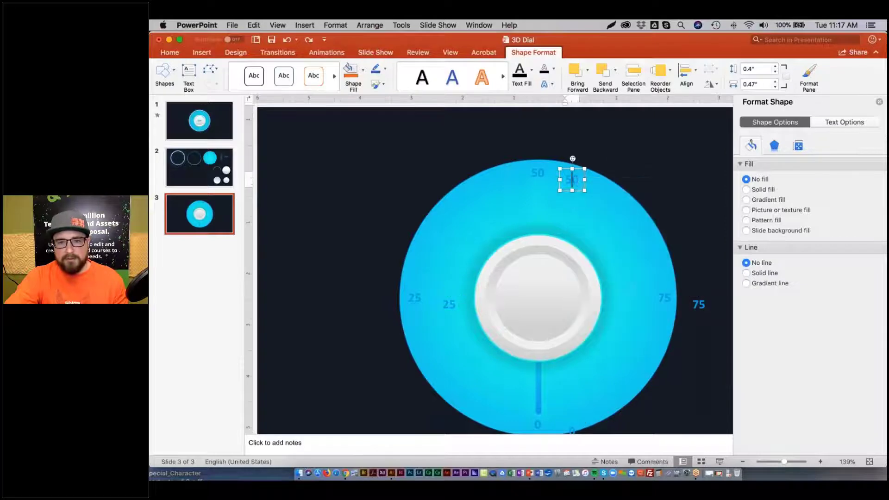
left_click(699, 304, "shift")
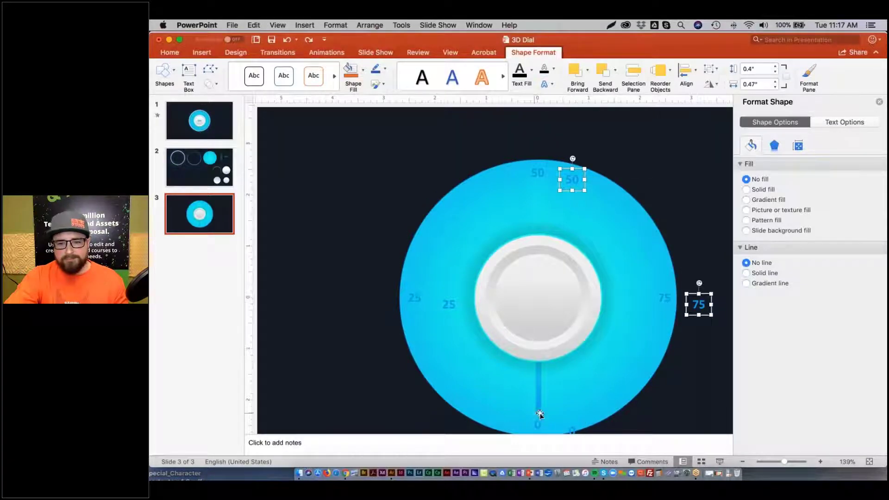
left_click(572, 429, "shift")
left_click(449, 305, "shift")
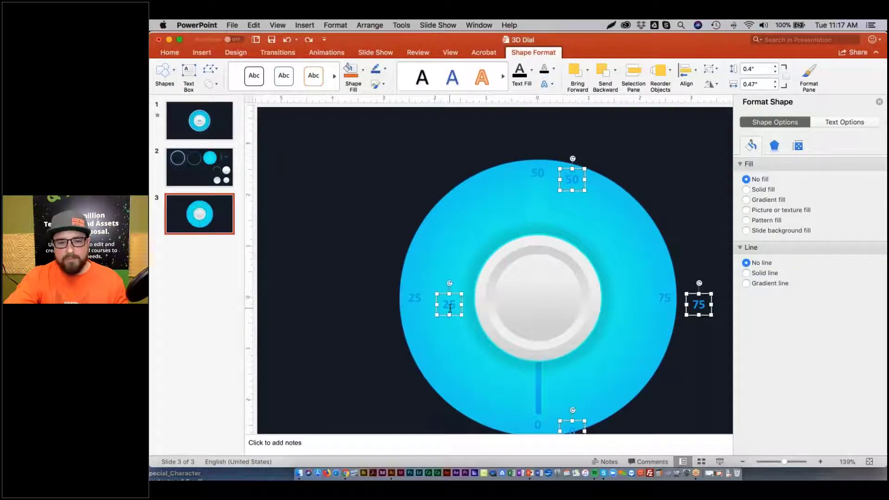
key("super+alt+g")
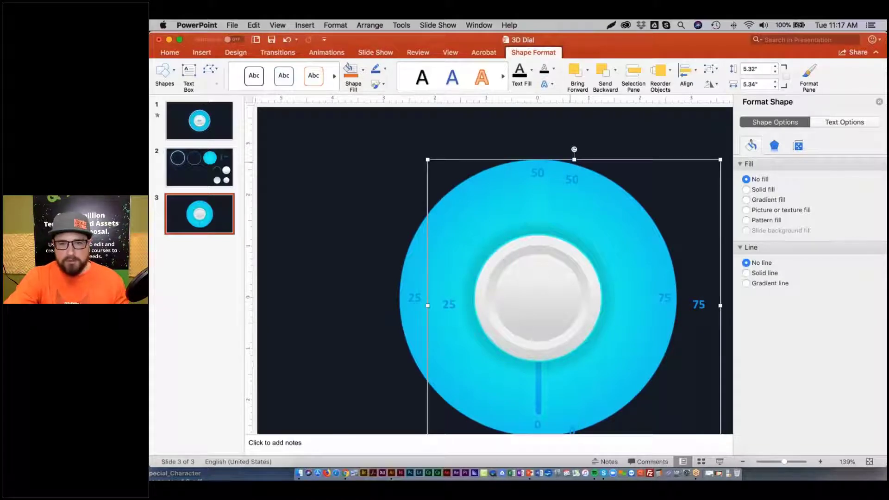
Rotate the duplicated label group 30° clockwise and reposition it so its labels follow the edge of the blue circle.
left_click_drag(574, 149, 658, 213)
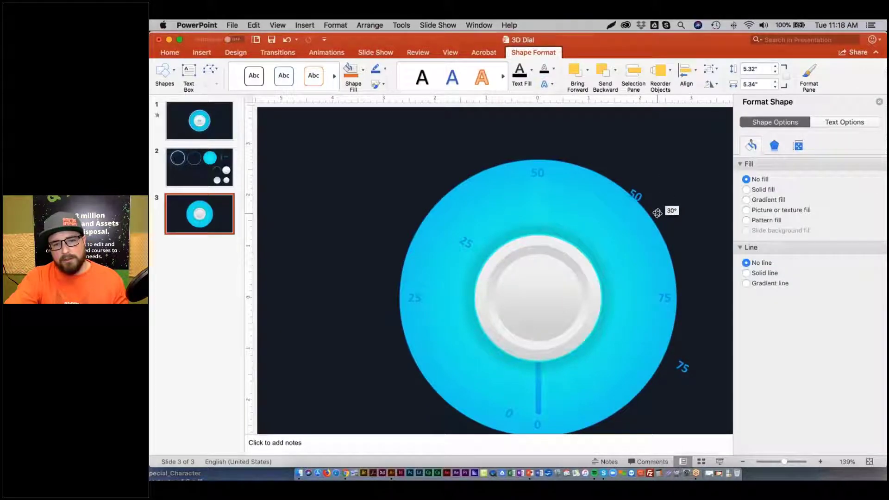
left_click_drag(658, 213, 657, 213)
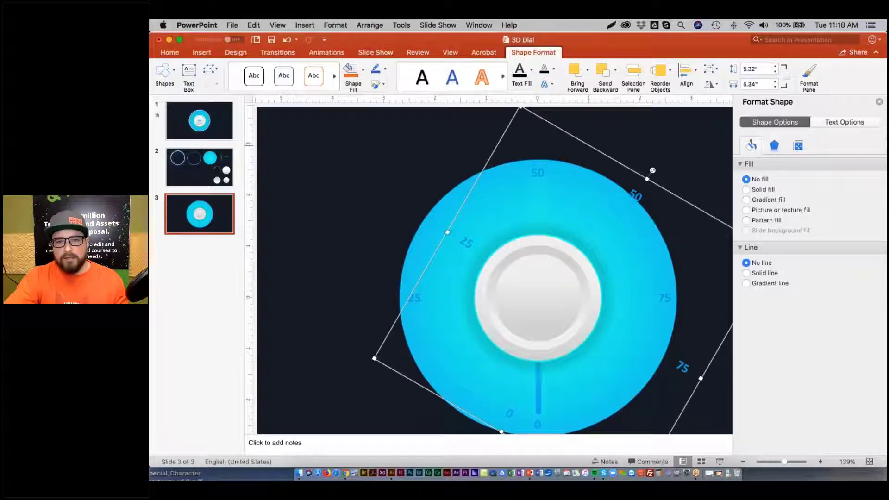
left_click_drag(588, 150, 553, 140)
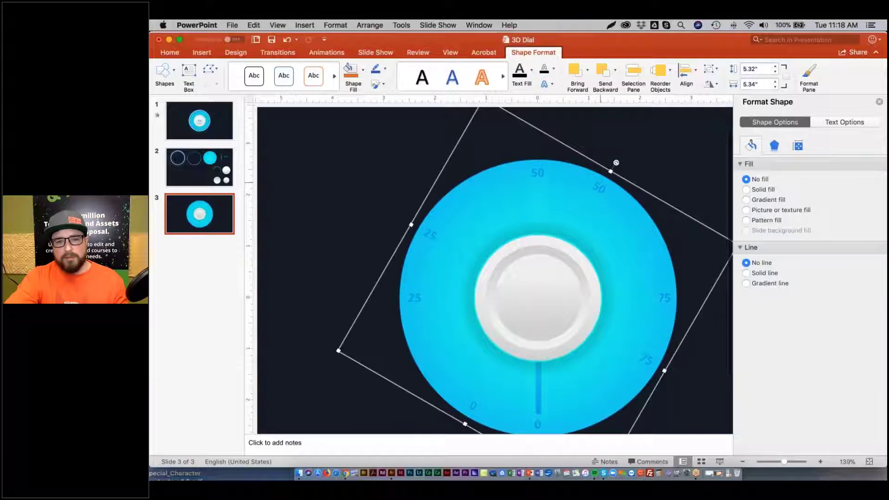
Replace the text of each of the four duplicated labels with a single vertical bar as a tick mark.
left_click(603, 191)
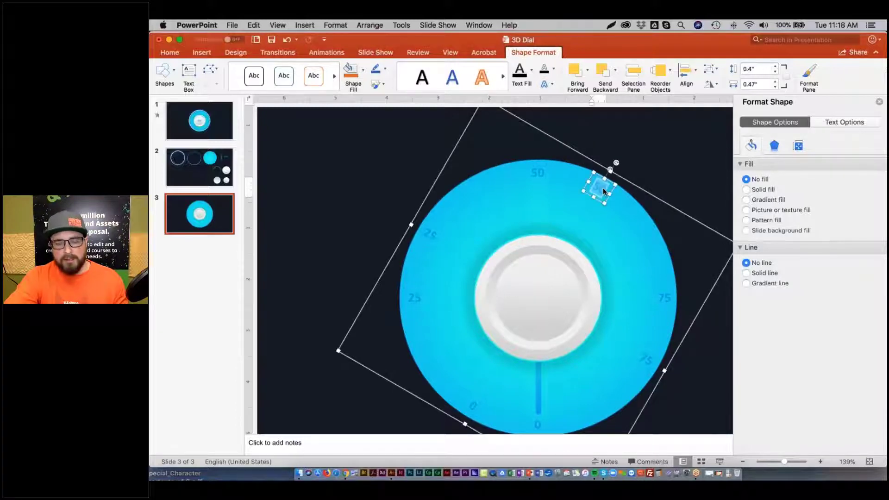
key("super+z")
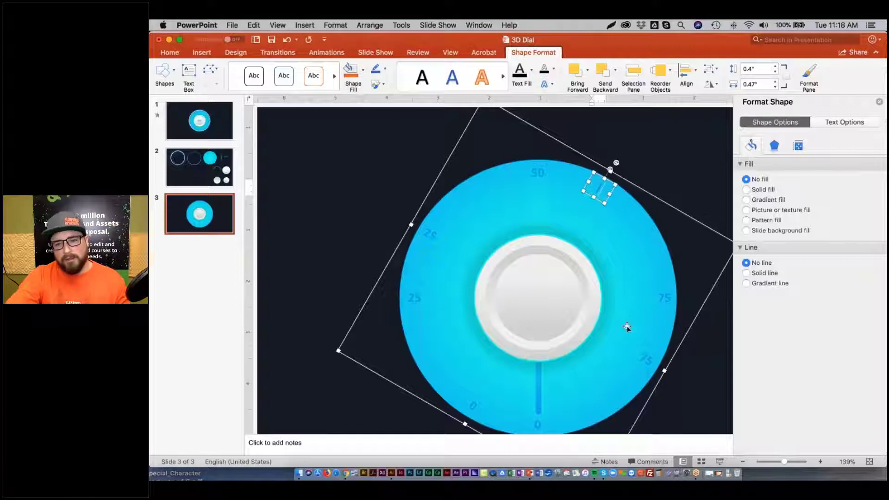
left_click(647, 357)
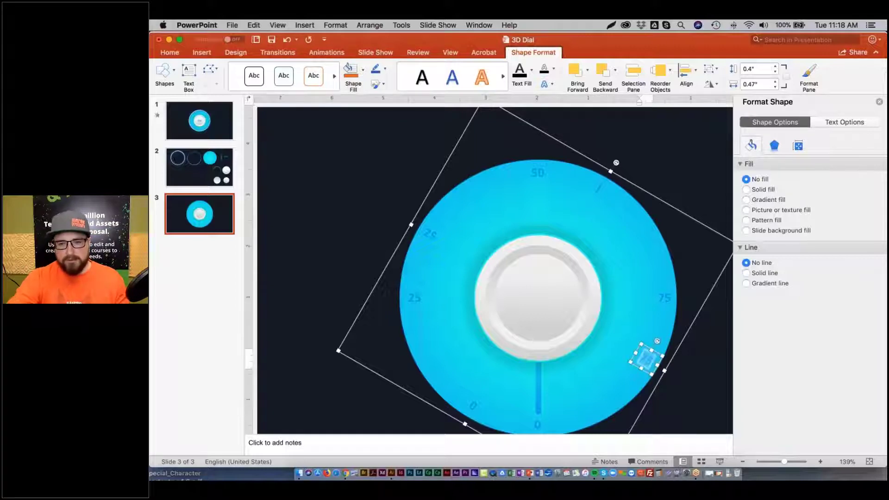
left_click(432, 234)
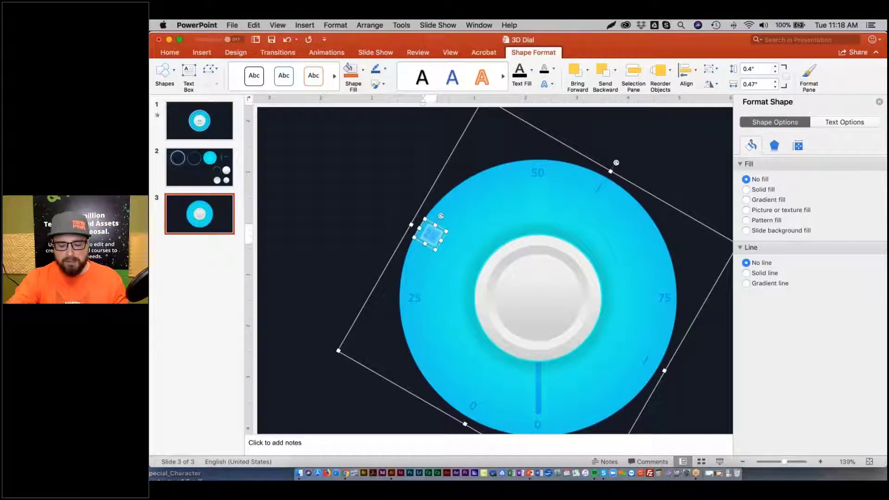
left_click(479, 404)
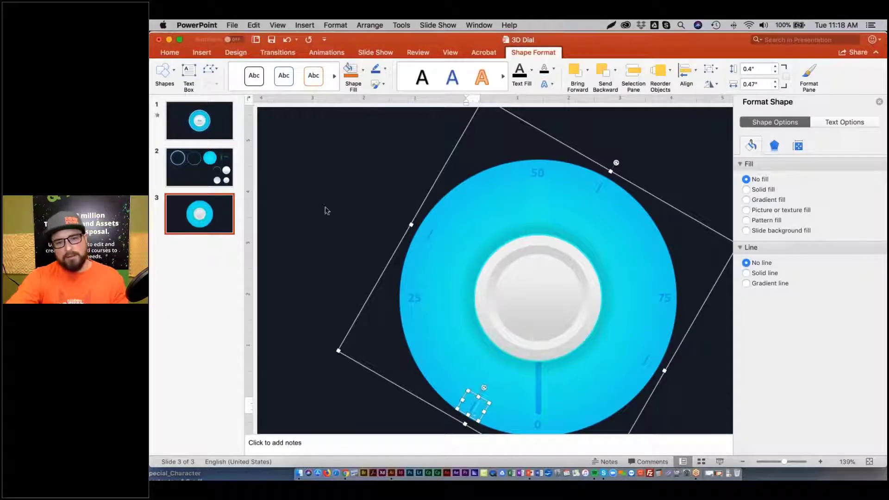
Ungroup the four tick marks.
left_click(341, 169)
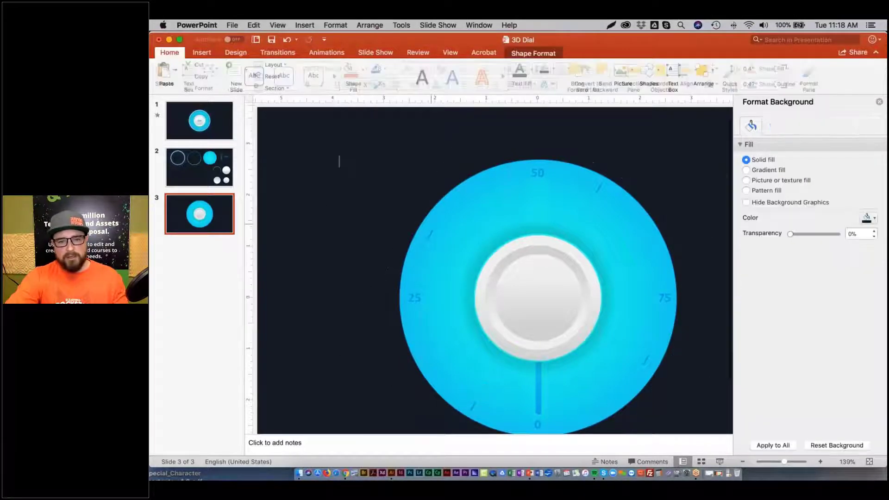
left_click(429, 234)
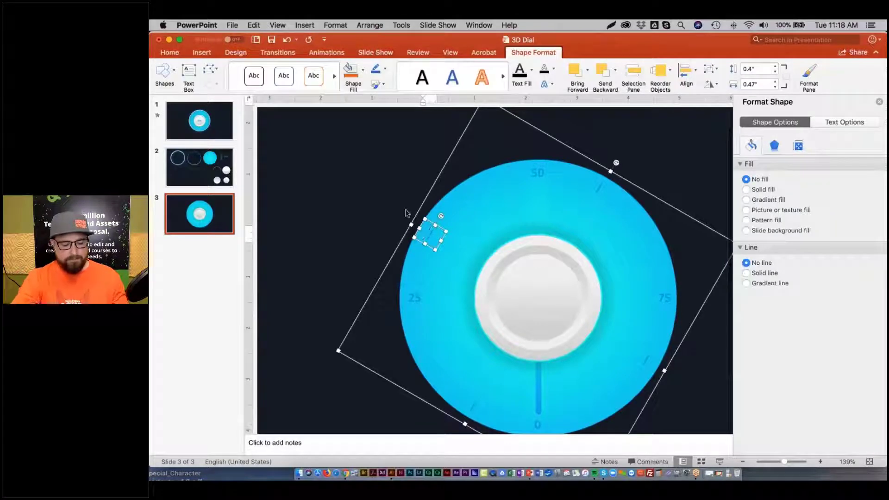
key("super+shift+g")
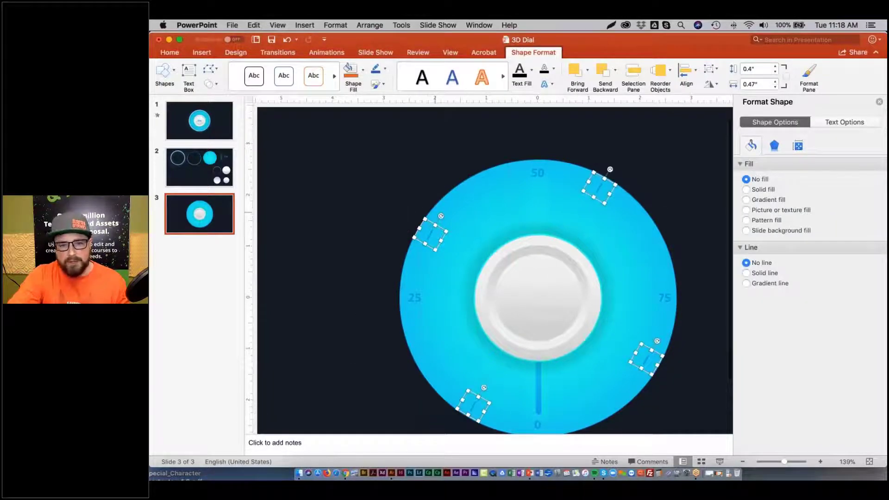
Try to rotate all four tick marks together by their shared rotation.
left_click_drag(441, 216, 420, 221)
left_click_drag(419, 222, 417, 221)
left_click_drag(457, 392, 464, 425)
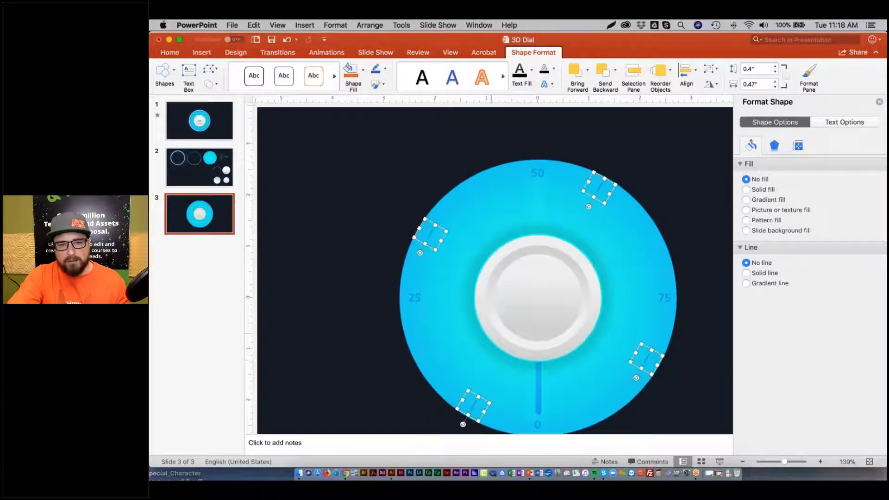
key("super+z")
left_click(373, 215)
key("super+y")
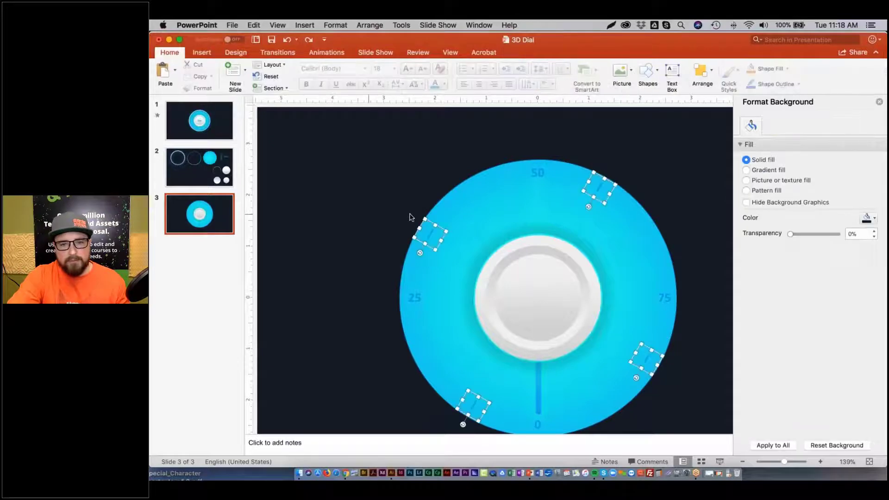
Rotate the tick mark between 25 and 50 and the one between 75 and 0 individually by about 90° toward the dial's center.
left_click(410, 217)
left_click(434, 223)
left_click(429, 232)
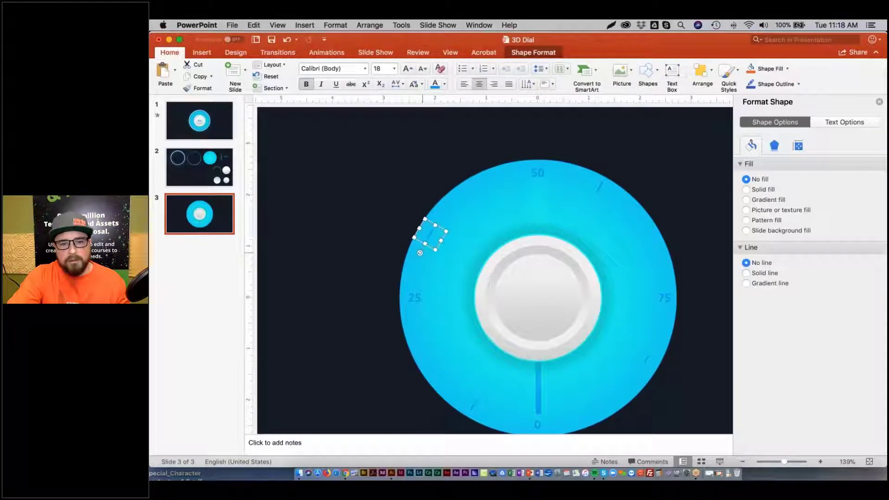
left_click_drag(420, 253, 413, 222)
left_click(646, 360)
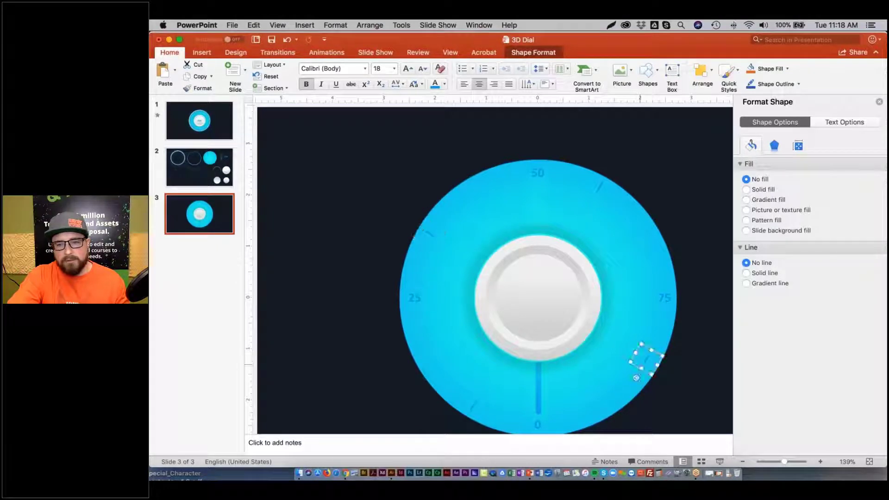
left_click_drag(637, 378, 669, 371)
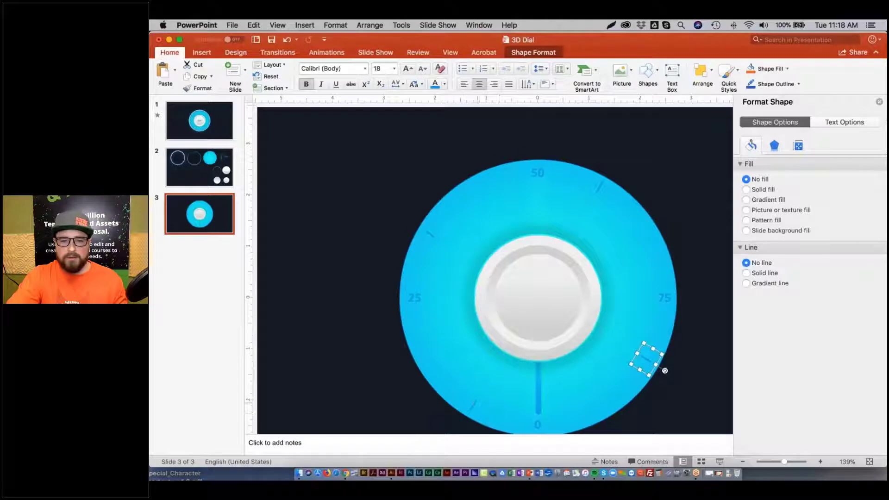
Group the four tick marks and rotate the group clockwise by about 13° so each tick sits midway between two labels.
left_click(476, 402, "shift")
left_click(430, 234, "shift")
left_click(599, 187, "shift")
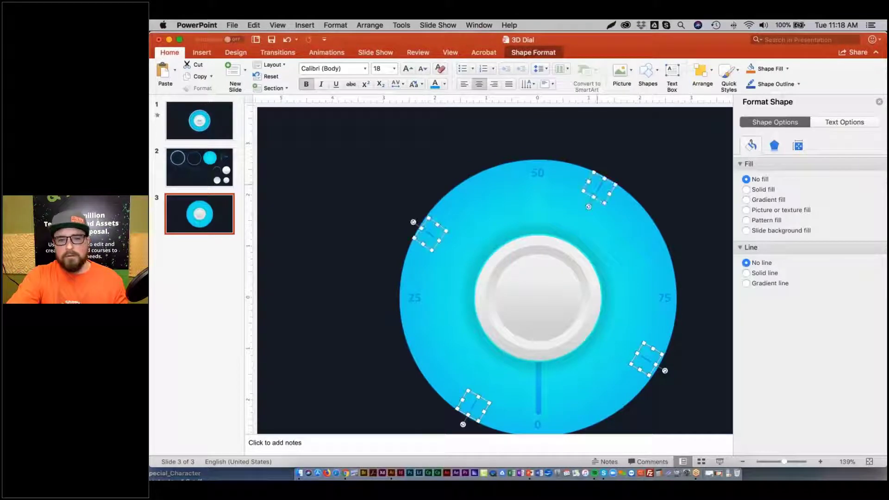
key("super+alt+g")
left_click_drag(541, 157, 568, 173)
left_click(642, 161)
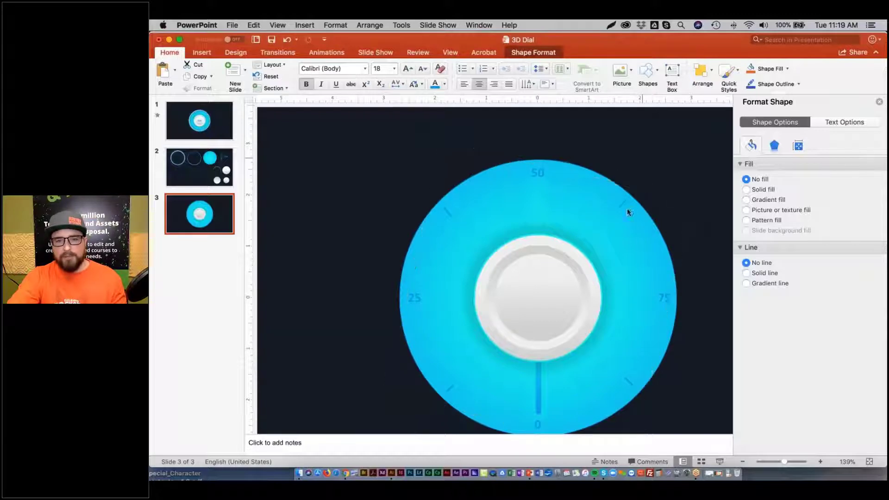
Duplicate the group of four tick marks.
left_click(621, 205)
left_click(484, 153)
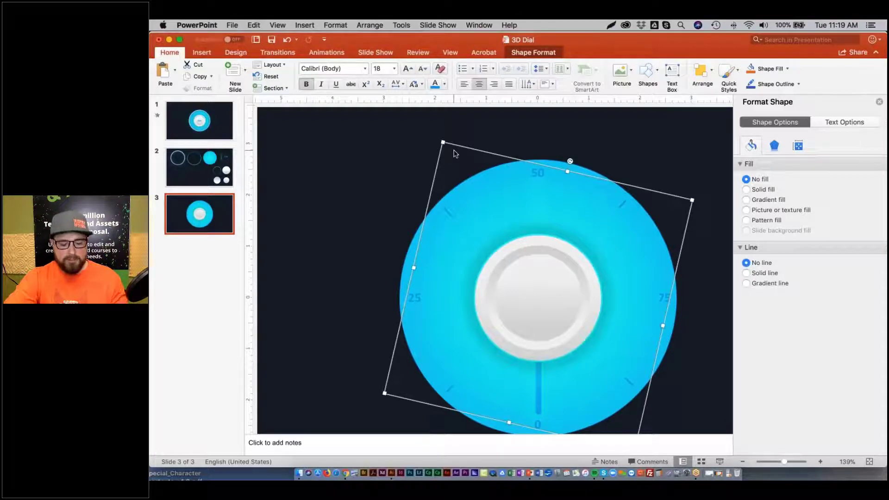
key("super+v")
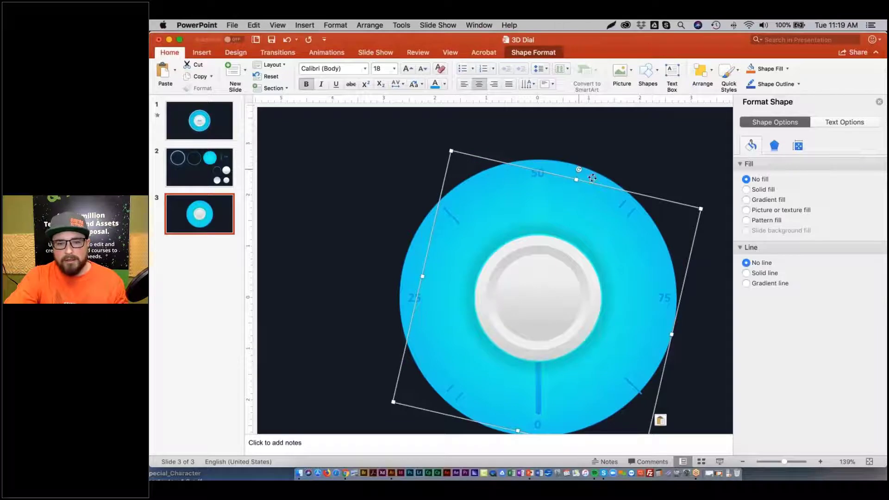
Align the duplicated tick mark group to the slide's center and middle, and rotate it clockwise by about 22° past the original ticks.
left_click(701, 70)
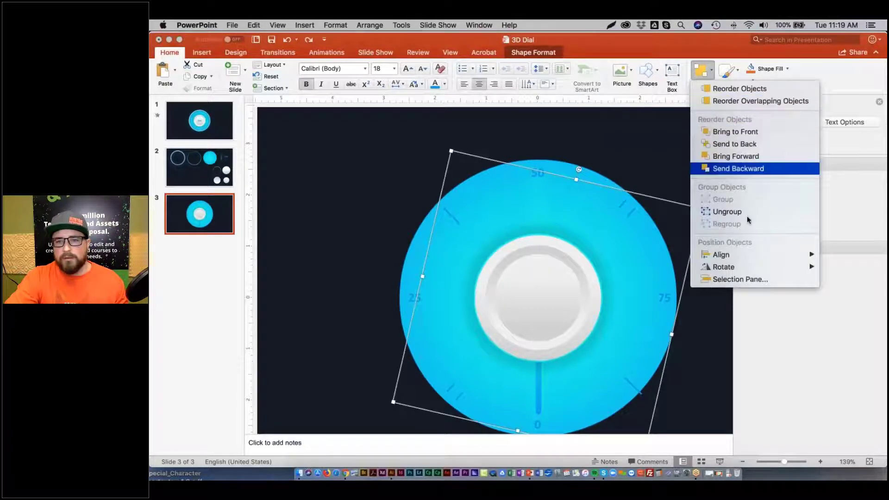
left_click(710, 70)
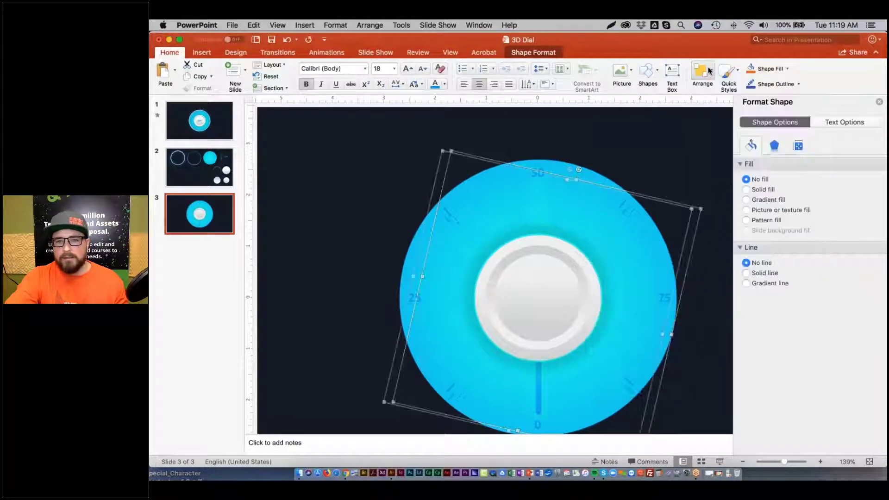
left_click(710, 70)
mouse_move(723, 254)
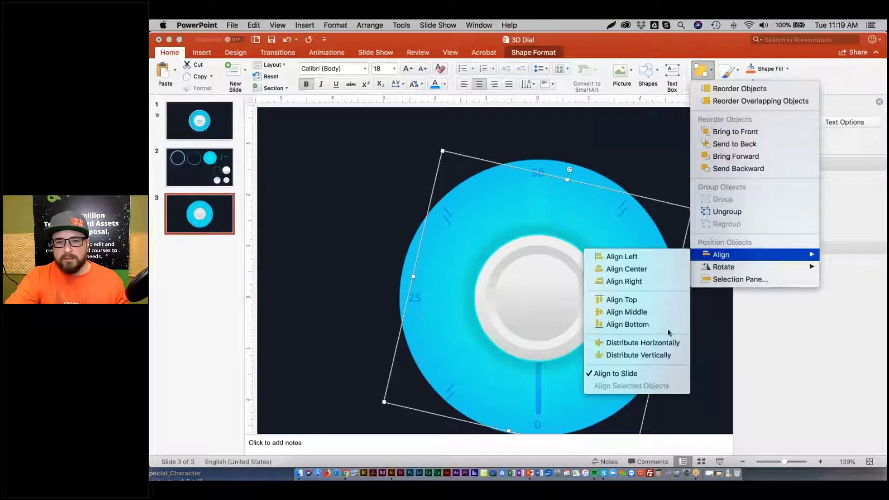
left_click(630, 312)
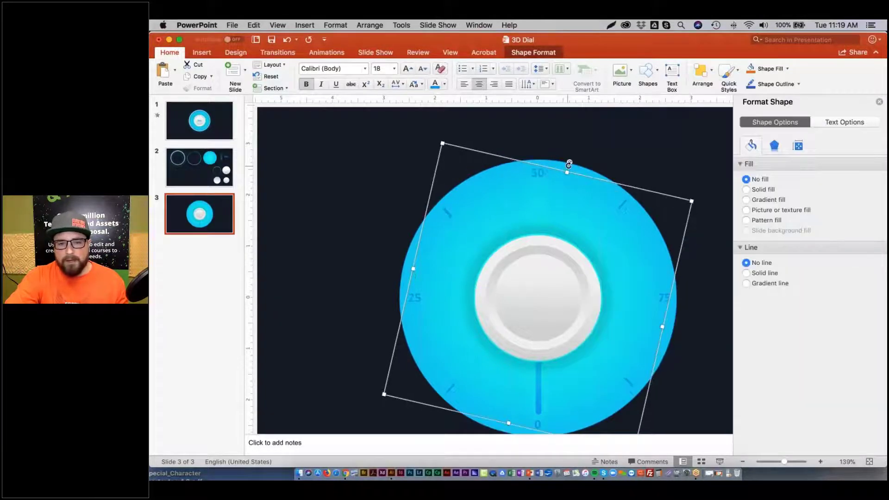
left_click_drag(571, 163, 604, 201)
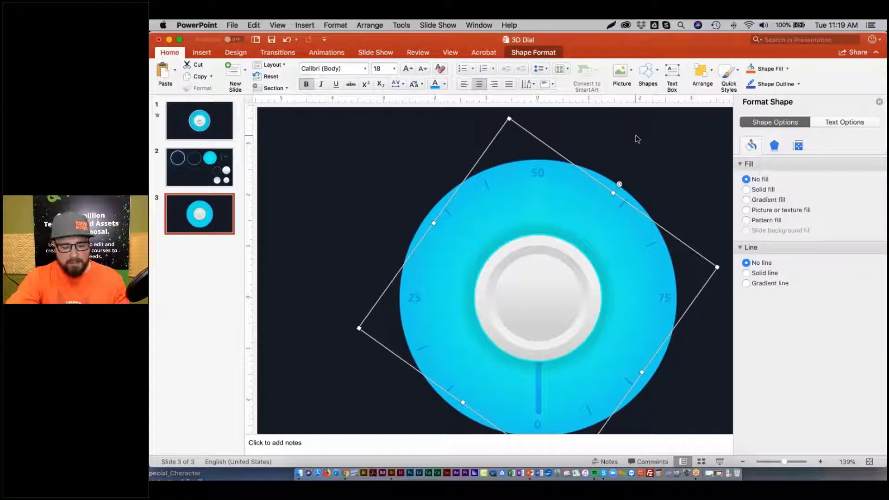
Add a third copy of the tick mark group, centered on the slide and rotated about 45° counterclockwise into the remaining gaps.
key("super+v")
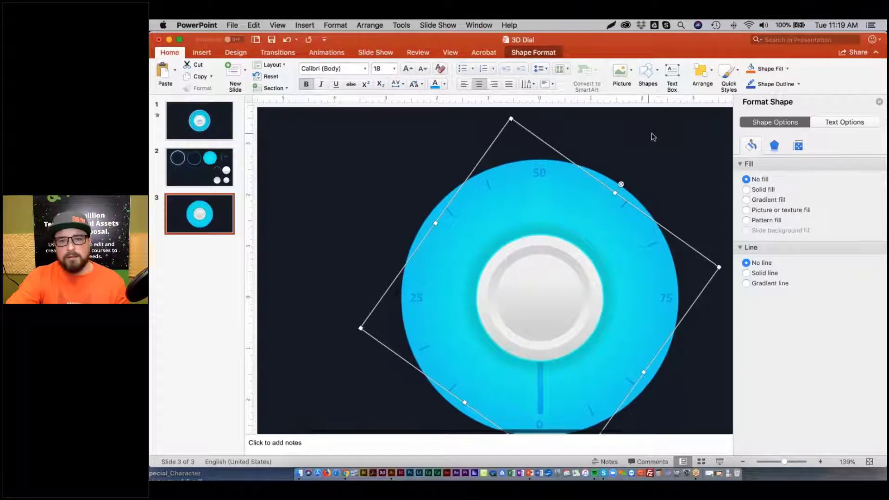
left_click(706, 78)
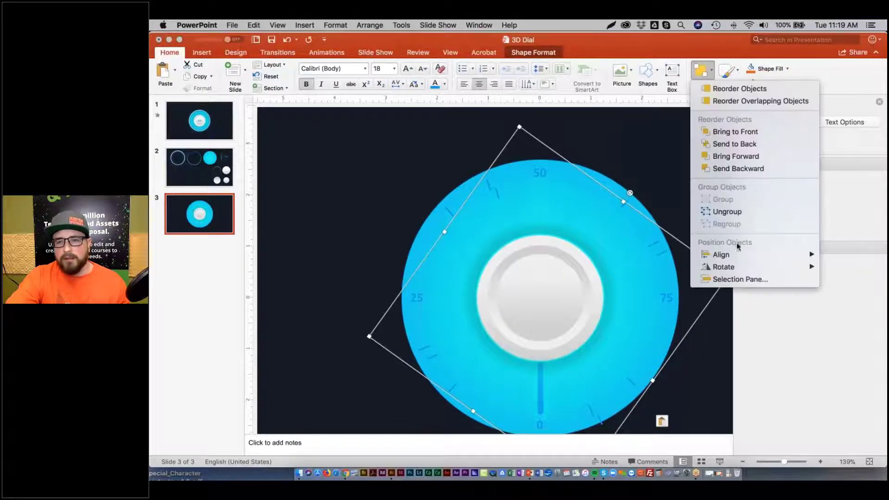
mouse_move(736, 255)
left_click(634, 269)
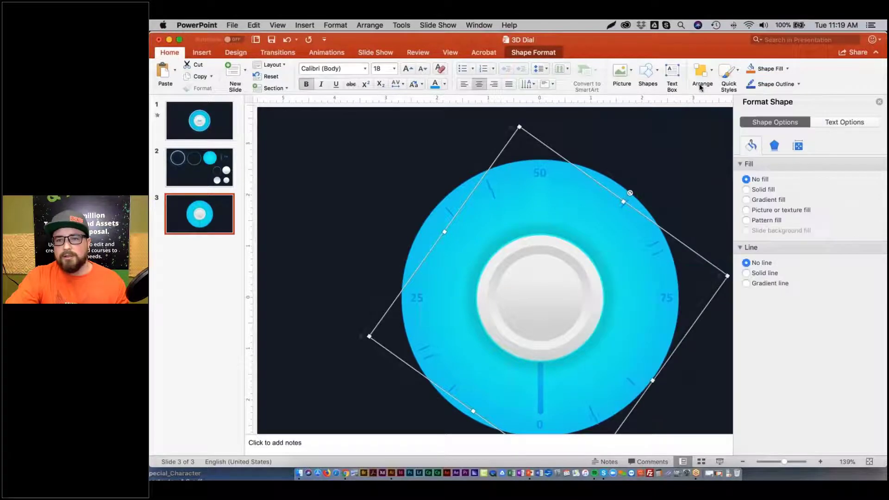
left_click(702, 70)
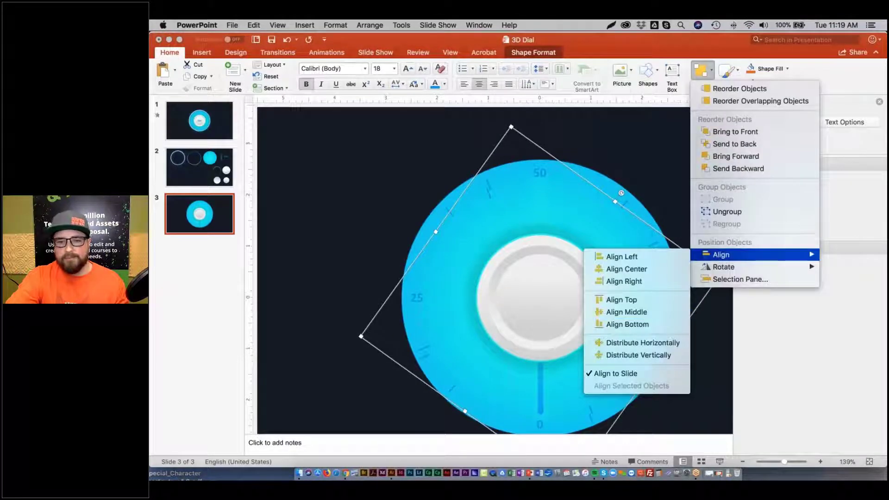
left_click(627, 312)
left_click_drag(616, 183, 521, 181)
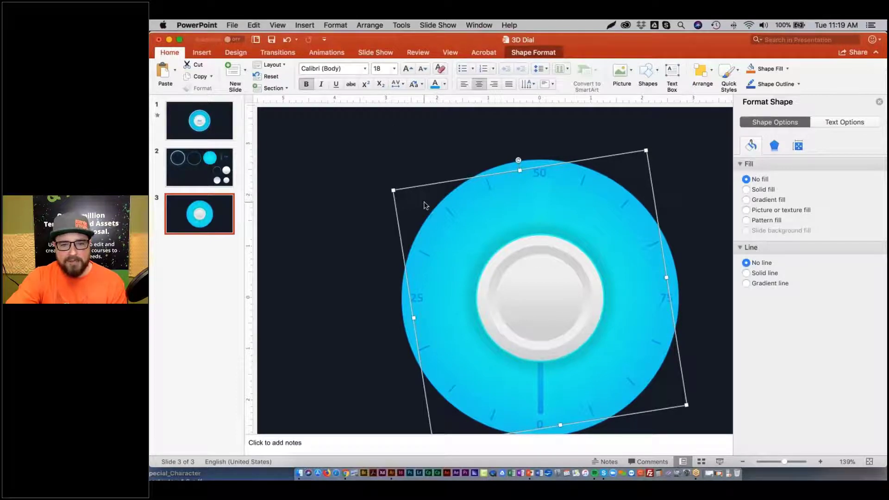
Set the font size to 14 for both duplicated tick mark groups beside the number labels.
left_click(378, 69)
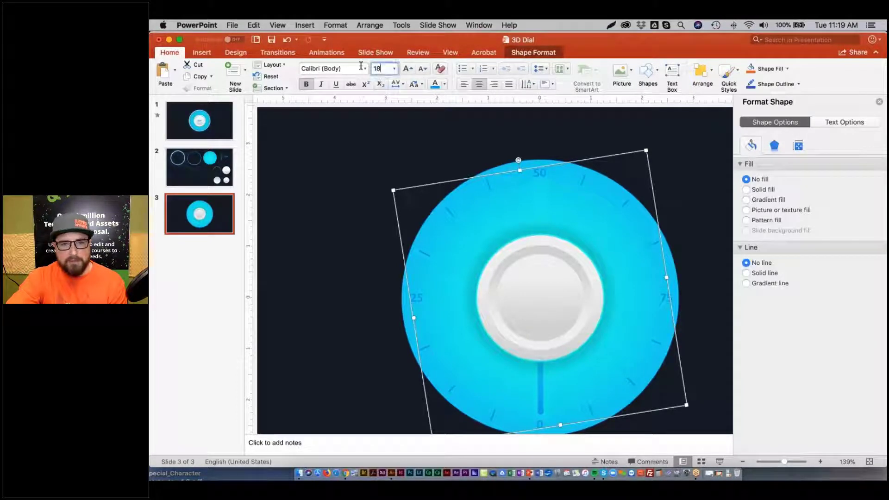
key("Return")
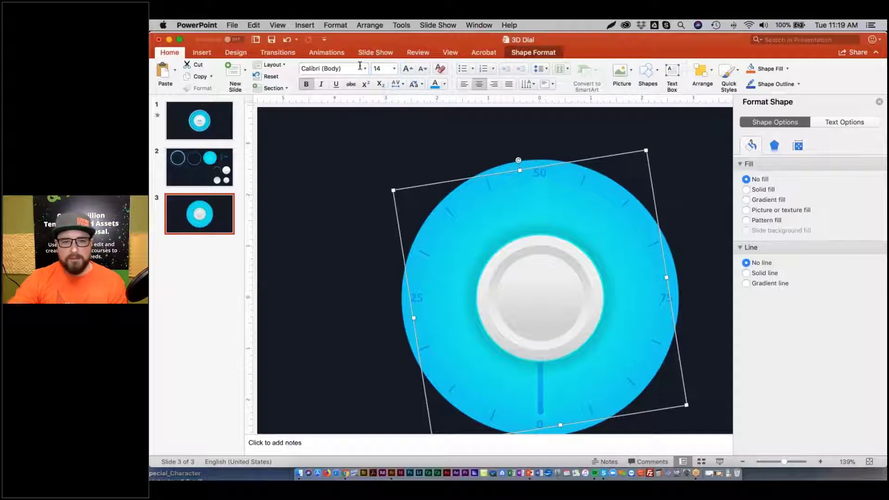
left_click(319, 161)
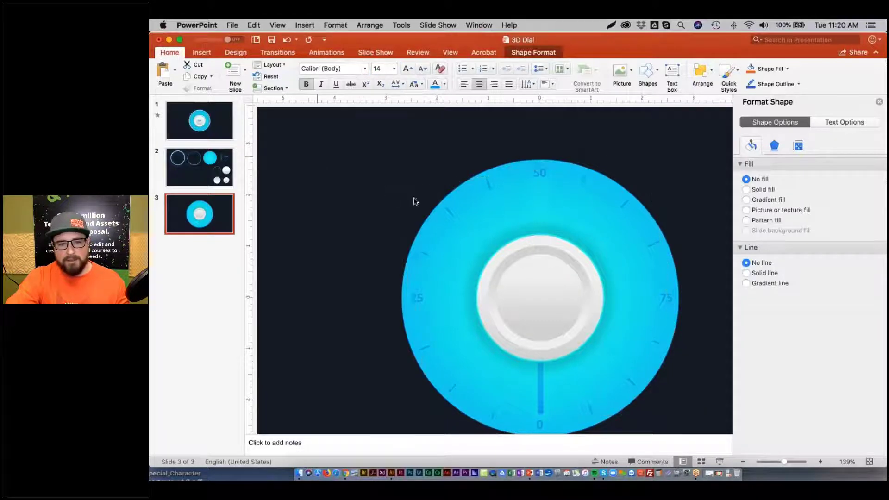
left_click(449, 211)
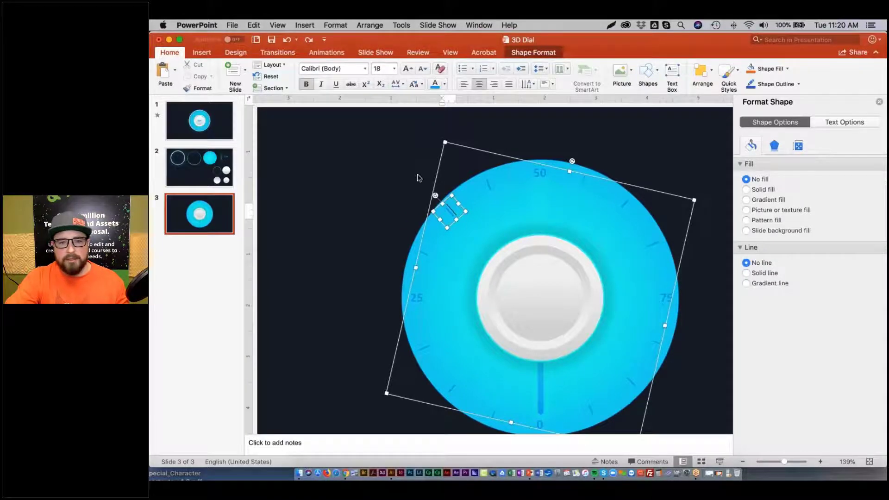
left_click(432, 186)
left_click(490, 177)
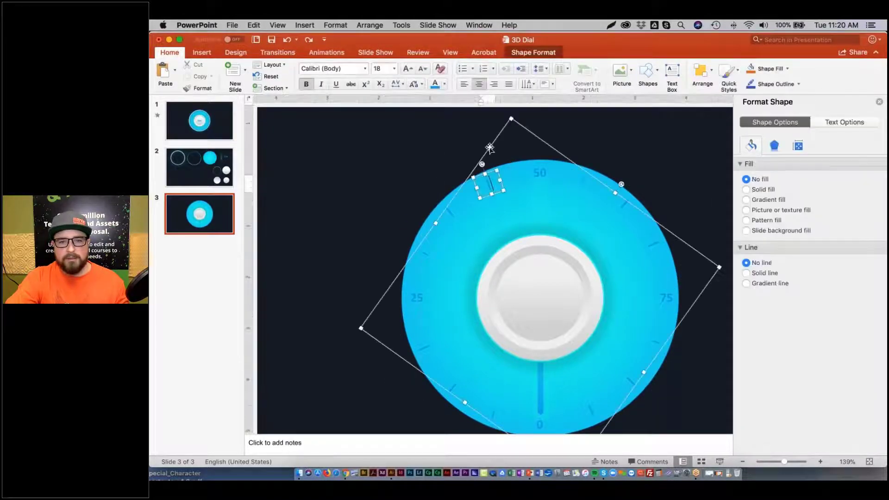
type("14")
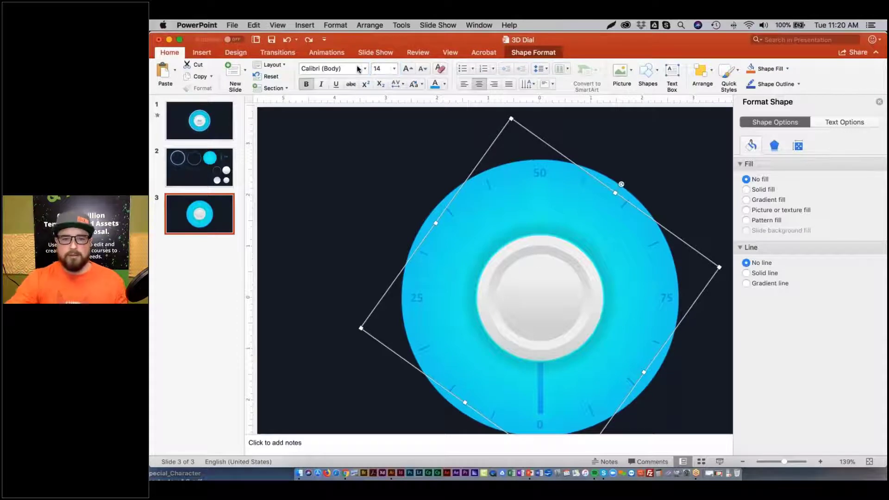
key("Return")
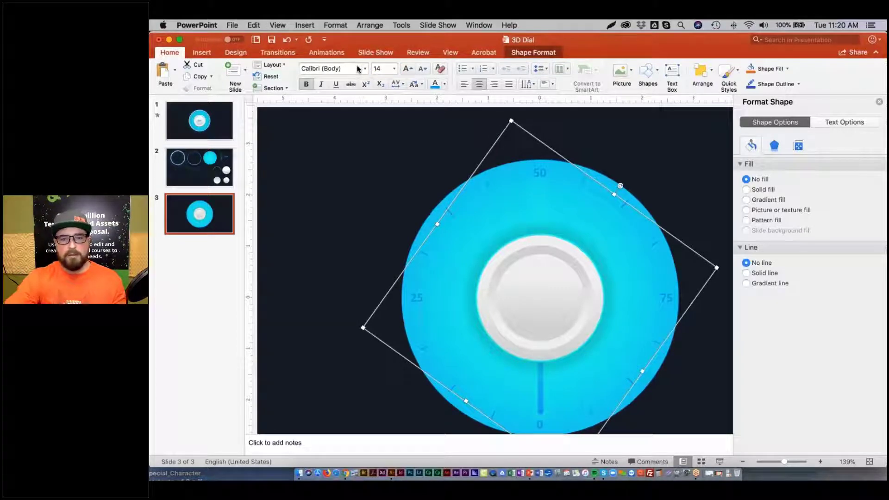
Reduce the font size of both duplicated tick mark groups to 10.
left_click(379, 69)
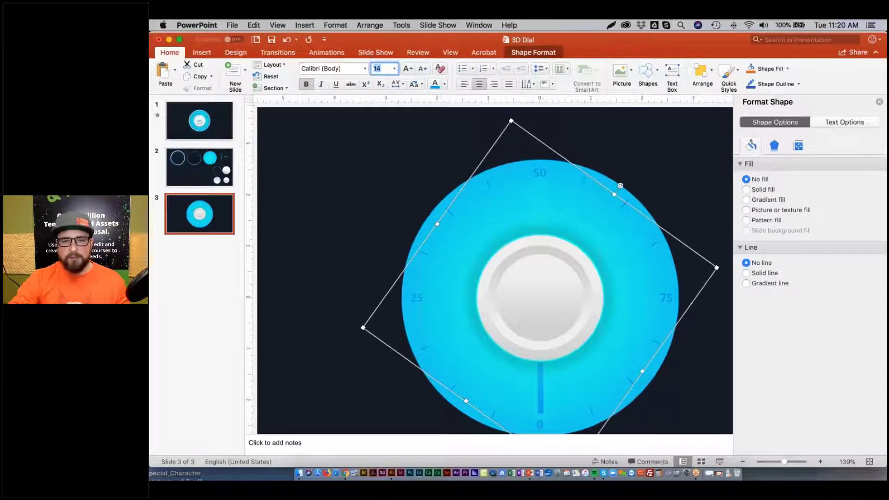
type("10")
key("Return")
left_click(410, 247)
left_click(419, 244)
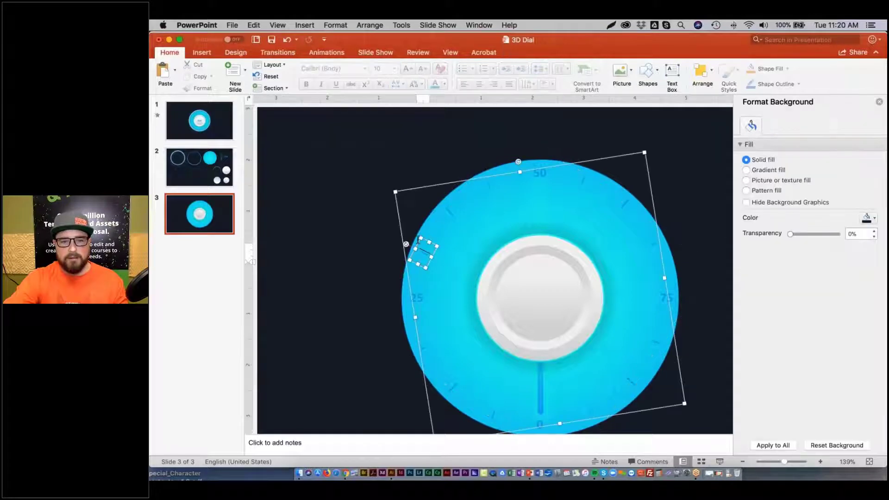
left_click(401, 231)
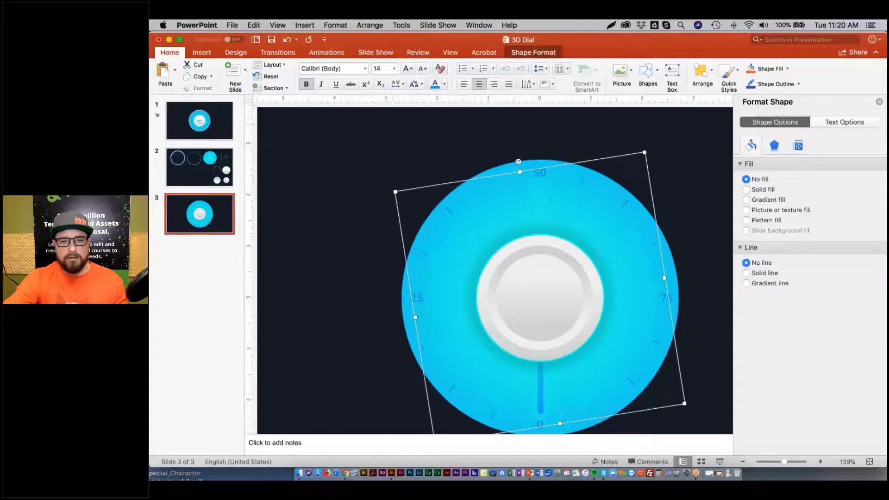
left_click(389, 69)
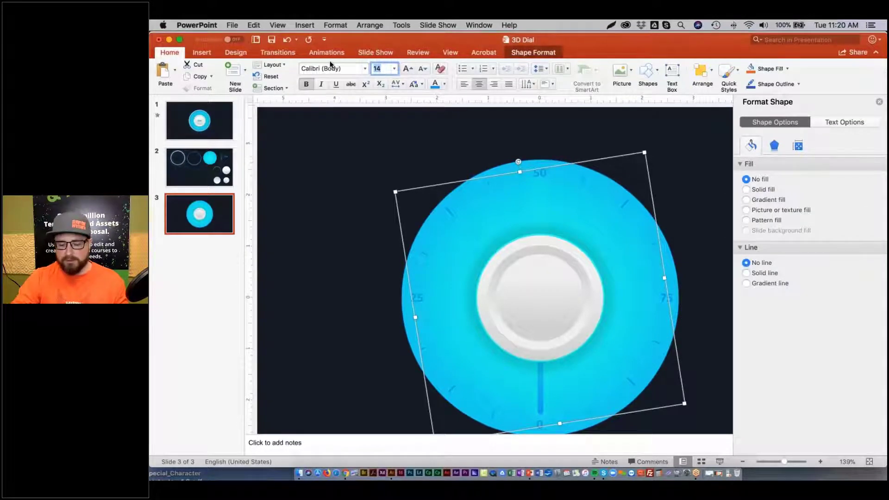
type("10")
key("Return")
left_click(343, 158)
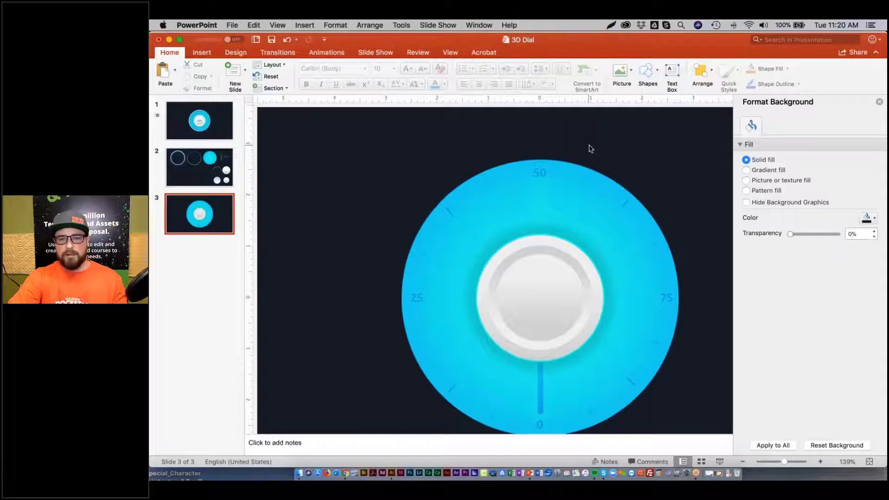
Examine the outer ring and tick marks of the finished dial on slide 1 up close, and return to slide 3.
scroll(588, 149, "right", 2)
scroll(588, 149, "down", 2)
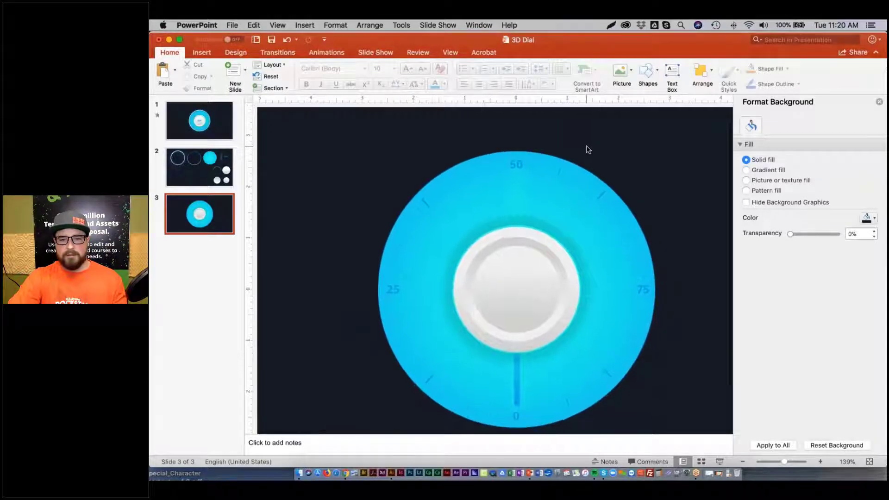
scroll(591, 149, "right", 3)
scroll(593, 150, "down", 1)
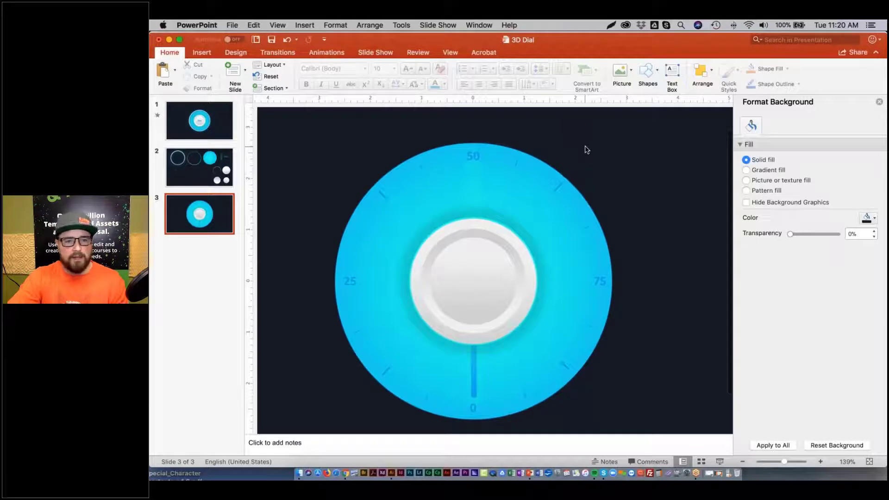
left_click(216, 130)
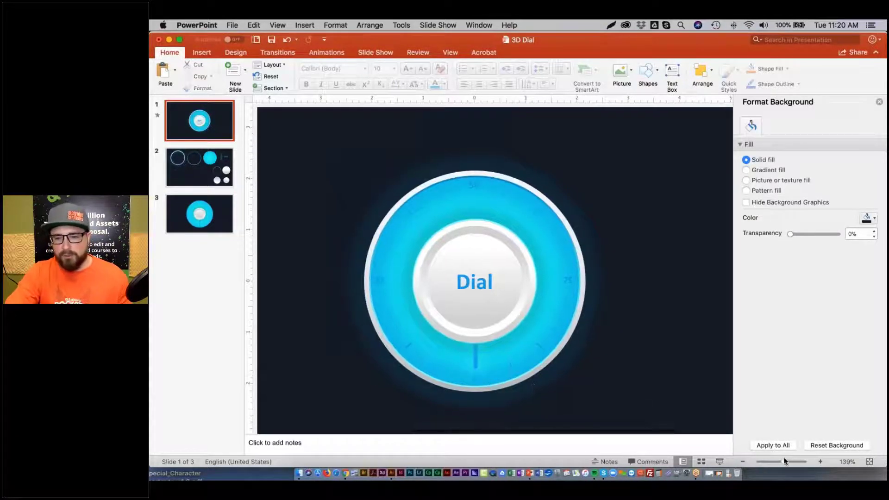
left_click_drag(785, 461, 792, 462)
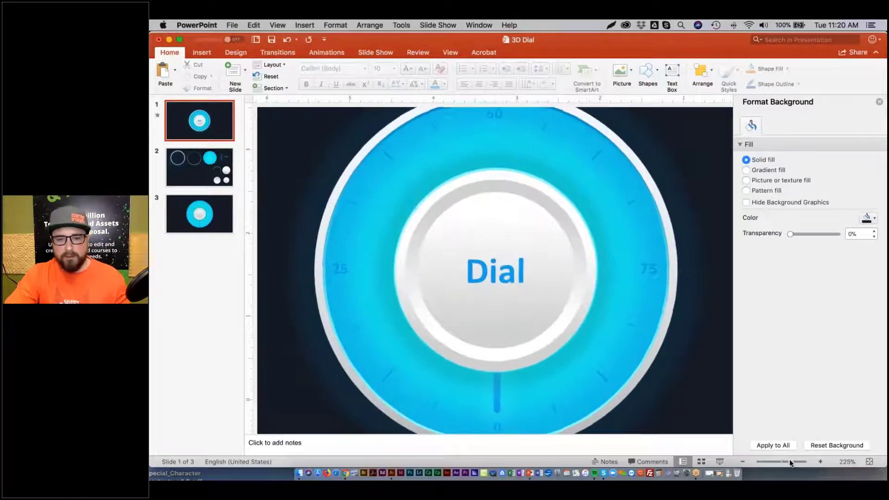
scroll(659, 304, "up", 1)
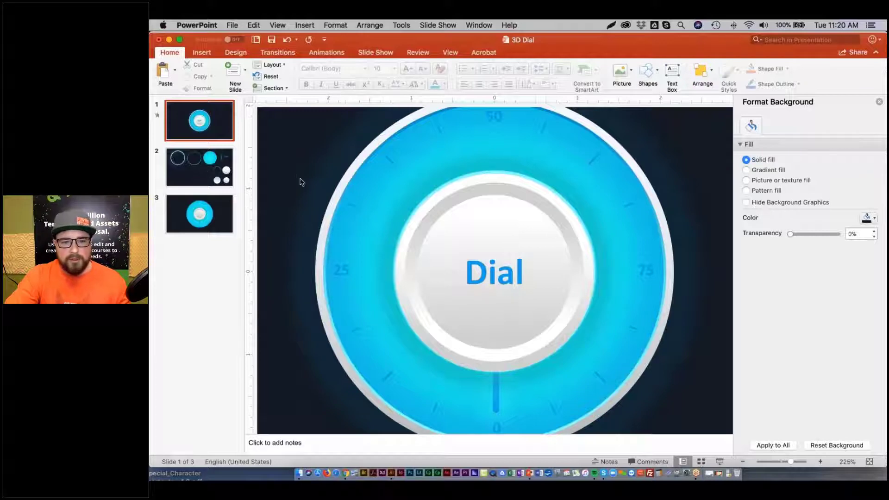
left_click(200, 209)
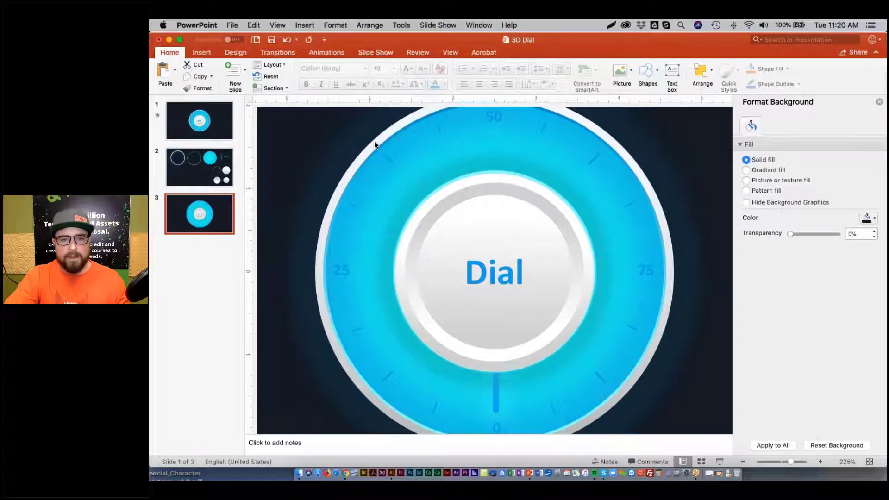
Duplicate the large blue gradient circle on slide 3 and remove the copy's fill, keeping its outline.
left_click_drag(789, 463, 786, 462)
left_click(512, 152)
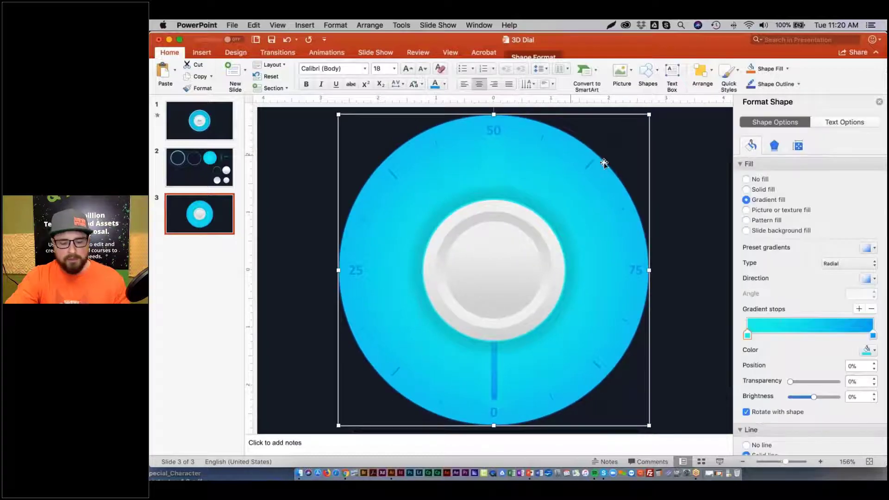
key("super+c")
key("super+v")
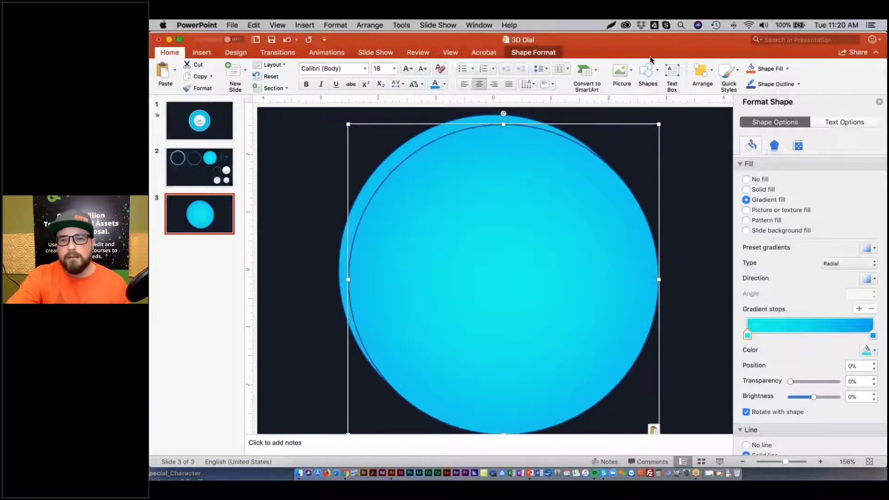
scroll(797, 344, "down", 5)
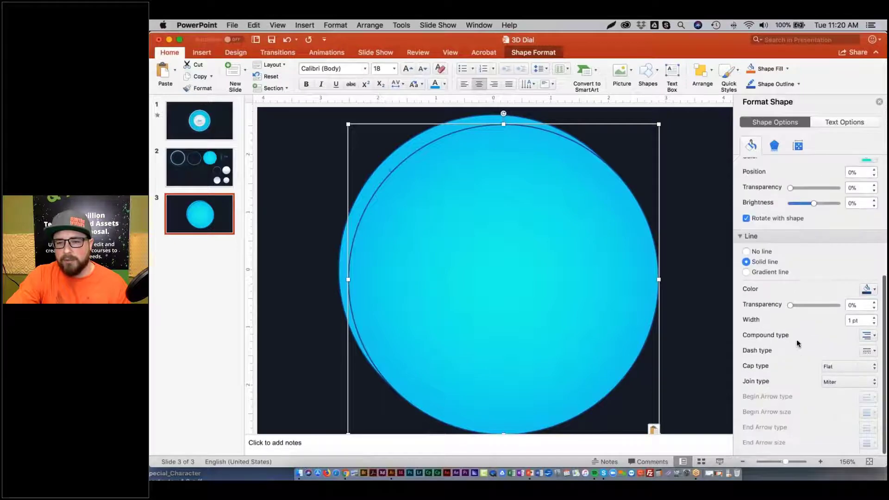
scroll(769, 260, "up", 5)
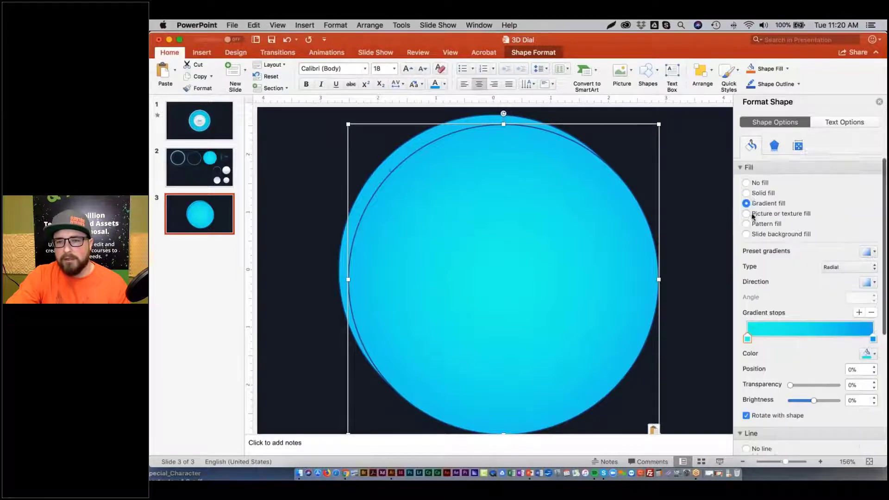
left_click(747, 179)
Align the unfilled circle to the slide's center and middle so it surrounds the blue dial.
left_click(702, 72)
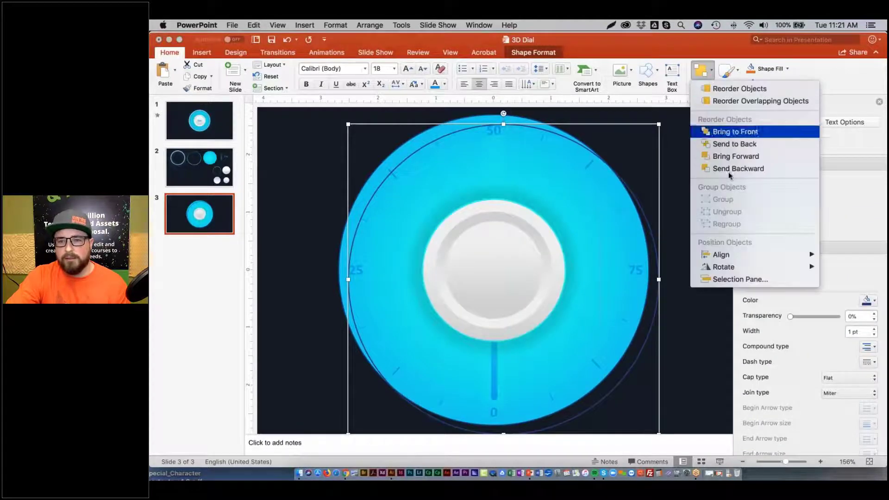
mouse_move(738, 256)
left_click(637, 270)
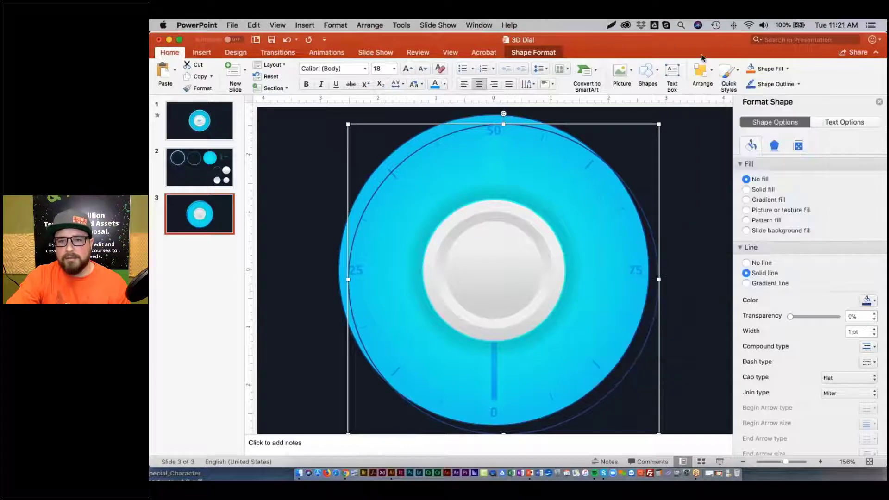
left_click(704, 72)
mouse_move(732, 255)
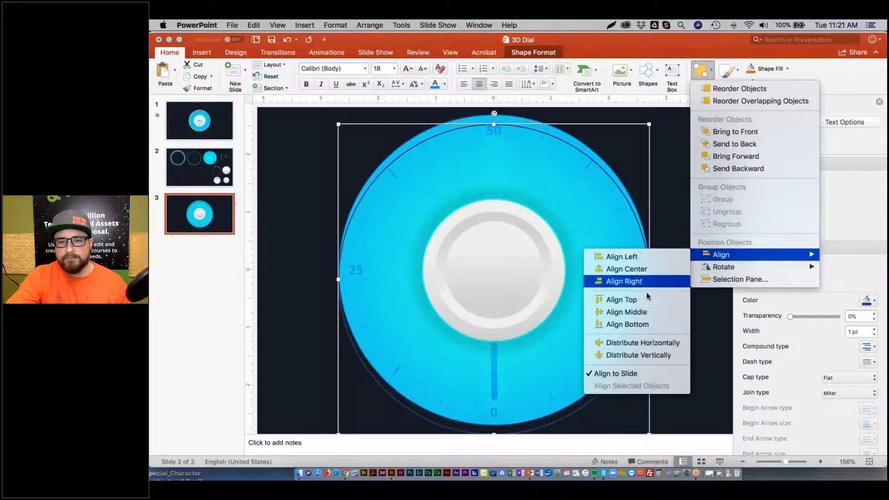
left_click(645, 313)
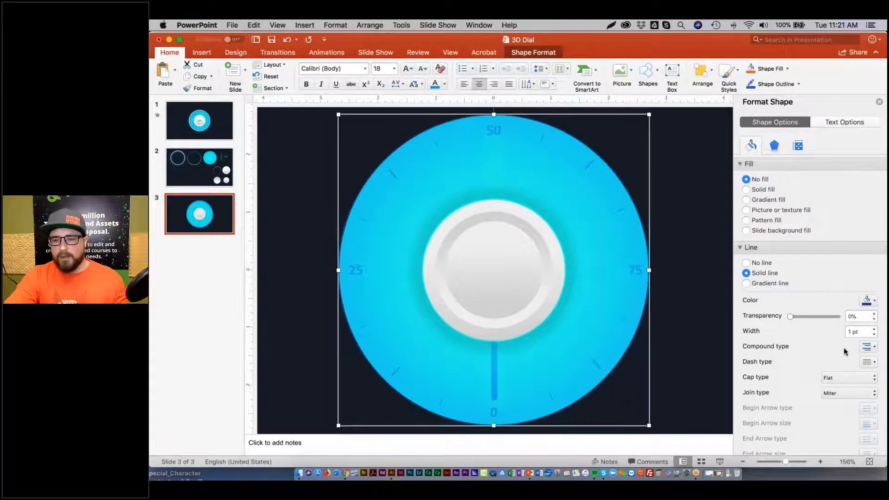
Give the unfilled circle a 3 pt gradient outline and remove the two middle gradient stops.
double_click(864, 334)
type("3")
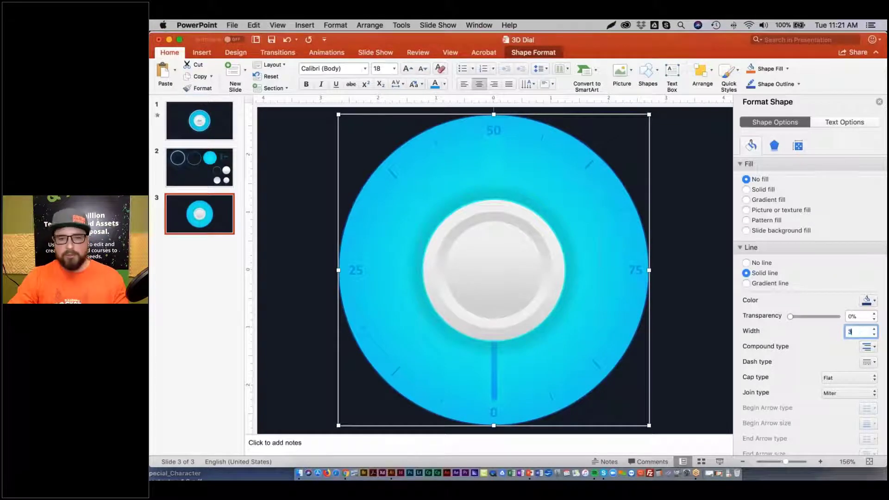
key("Tab")
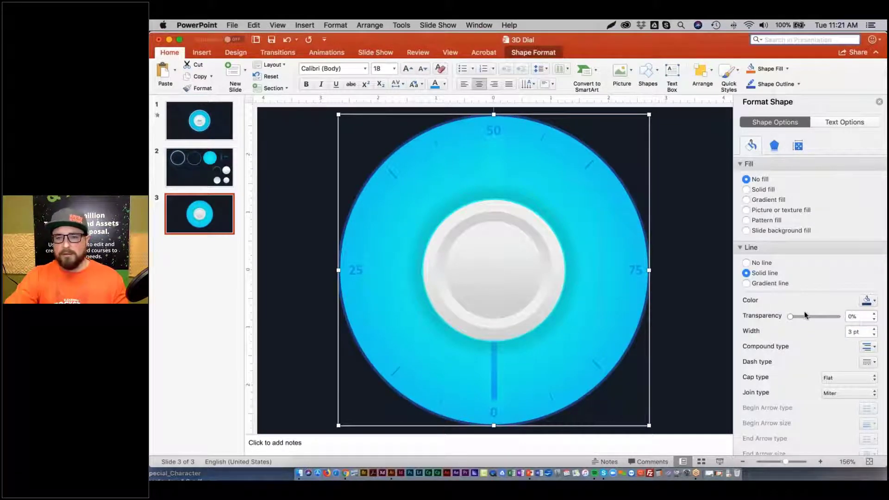
left_click(759, 286)
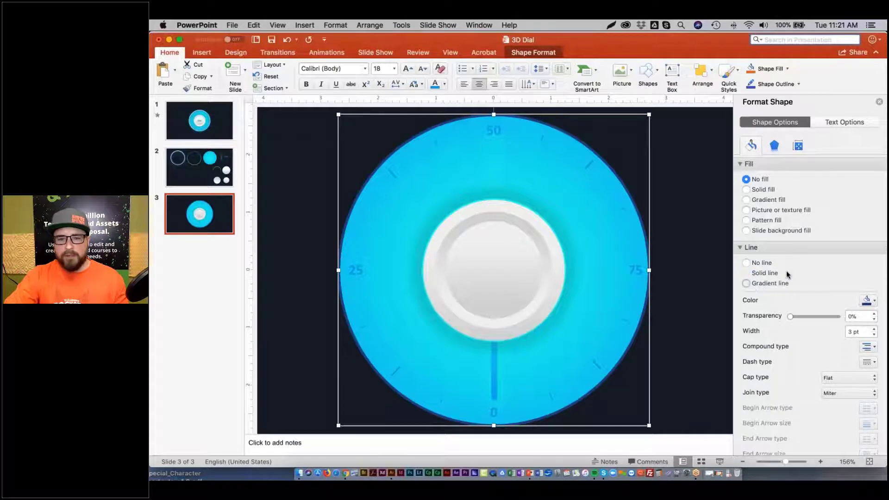
left_click_drag(841, 389, 820, 422)
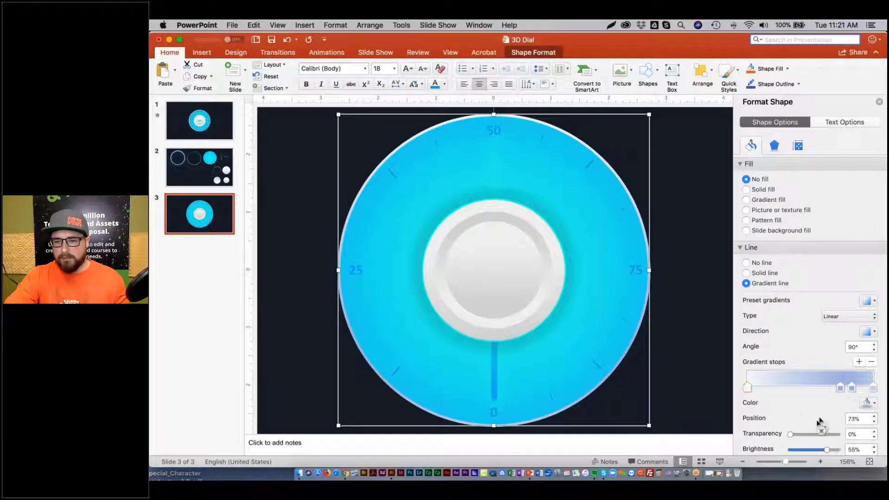
left_click_drag(852, 388, 775, 403)
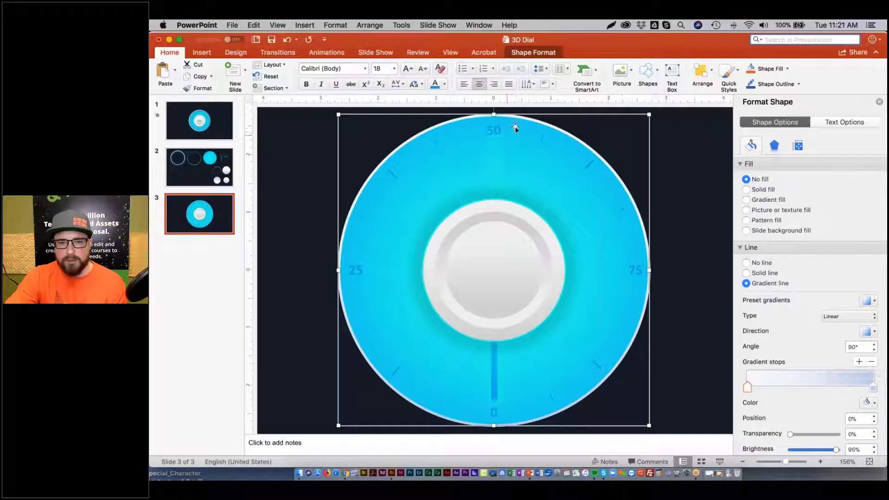
Color the outline gradient's 0% stop dark blue and its 100% stop turquoise, using the recent colors.
left_click(867, 402)
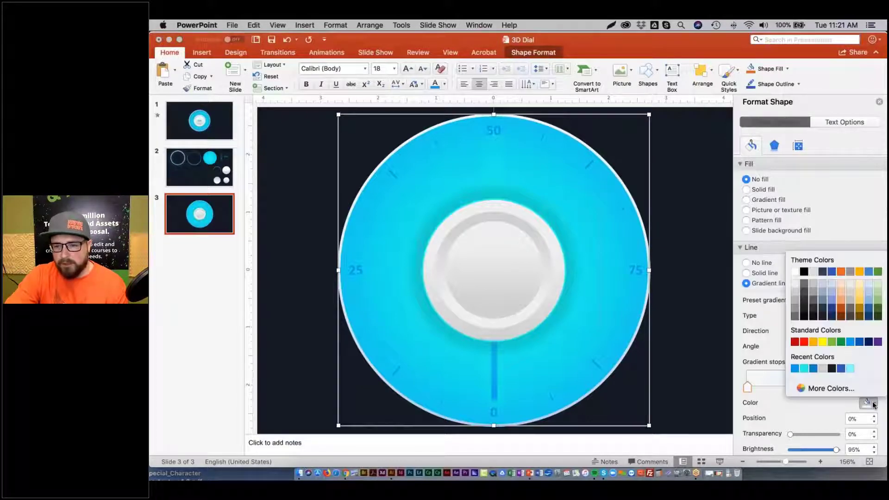
left_click(841, 369)
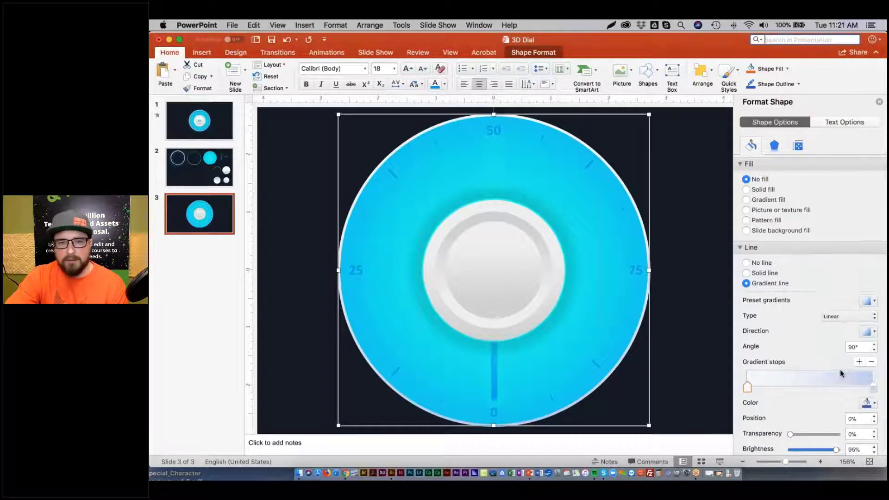
left_click(873, 389)
left_click(874, 403)
left_click(814, 369)
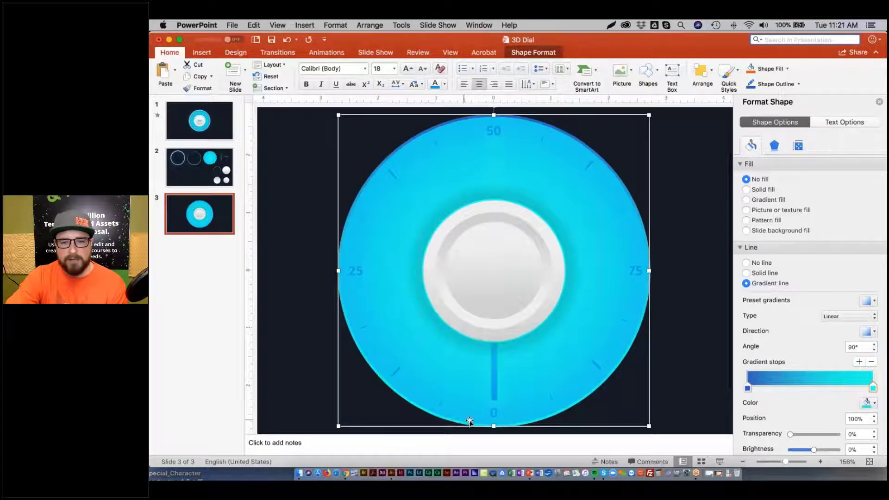
Set the gradient outline's width to 5 pt and deselect the circle.
scroll(877, 414, "down", 1)
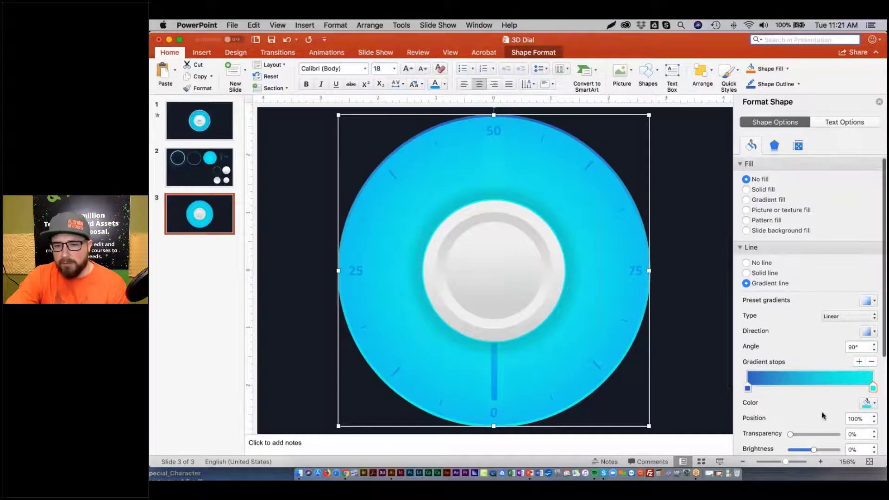
scroll(825, 414, "down", 5)
left_click(854, 352)
type("5")
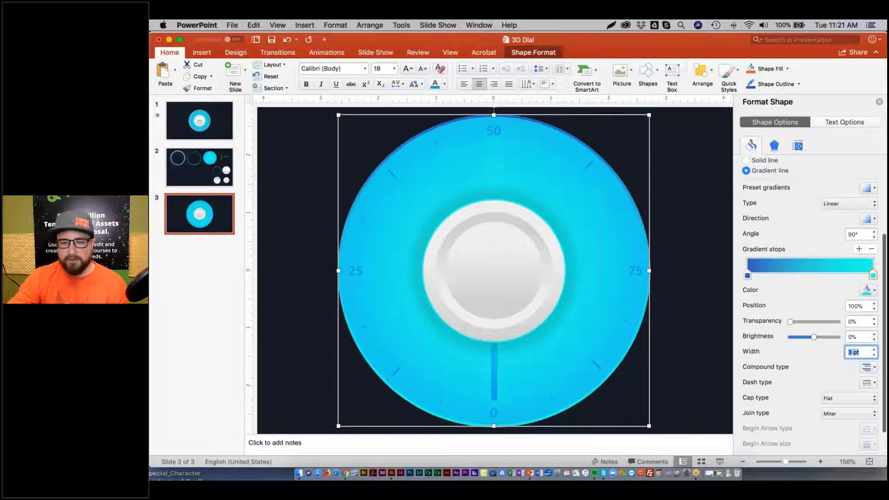
key("Return")
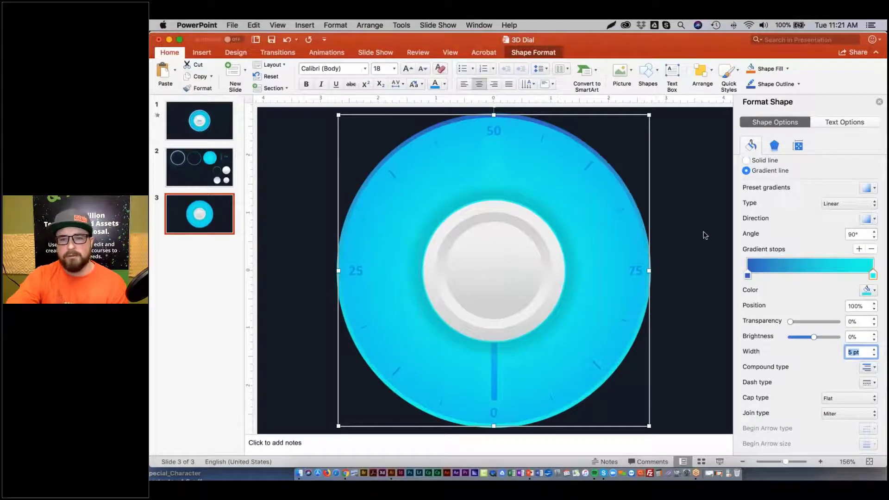
left_click(681, 189)
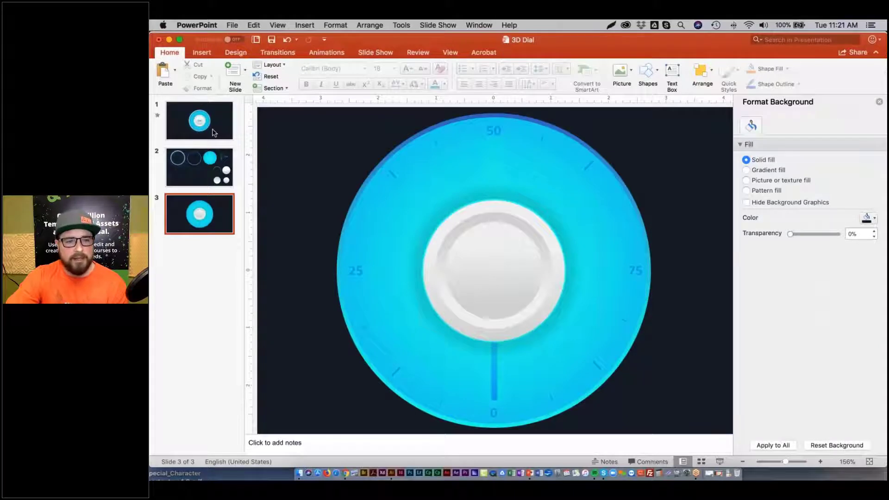
Examine the finished dial on slide 1 and the separate ring parts on slide 2, and return to slide 3.
left_click(199, 136)
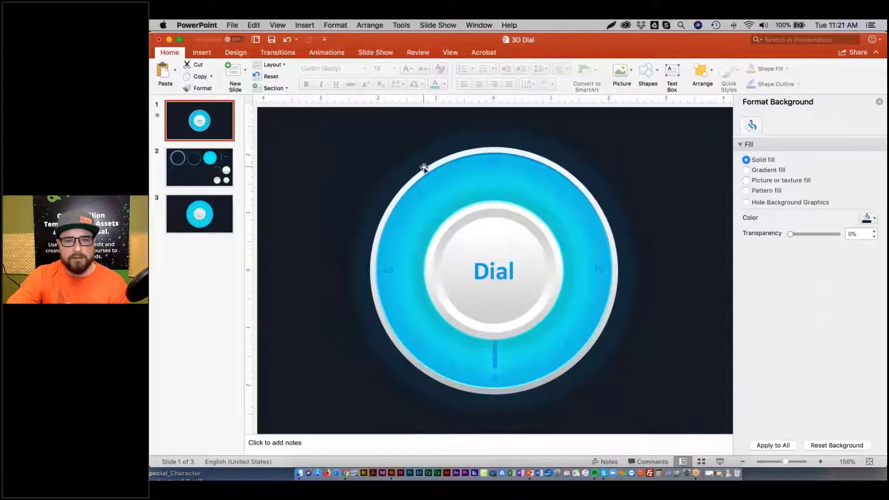
left_click(187, 164)
scroll(329, 171, "left", 5)
scroll(329, 170, "up", 2)
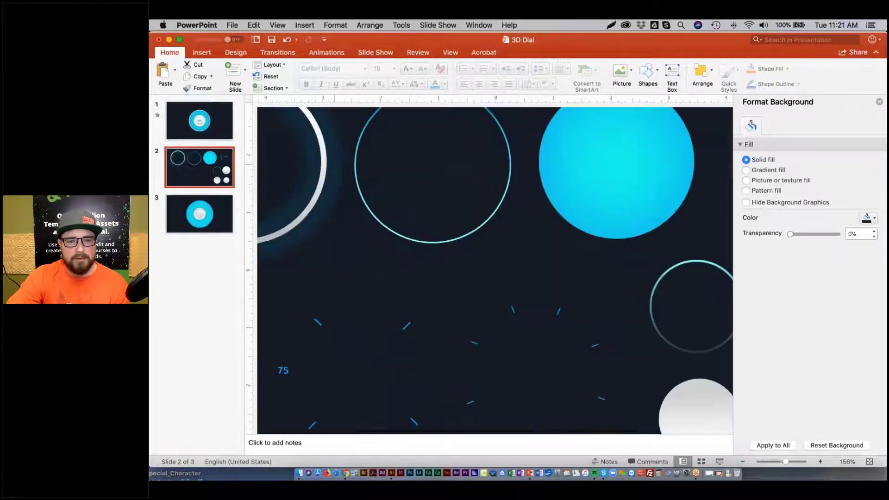
scroll(357, 169, "left", 1)
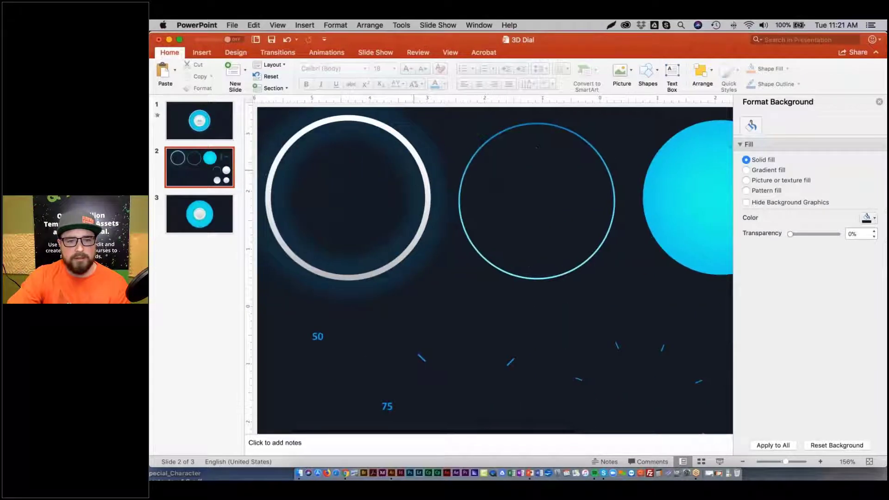
left_click(218, 200)
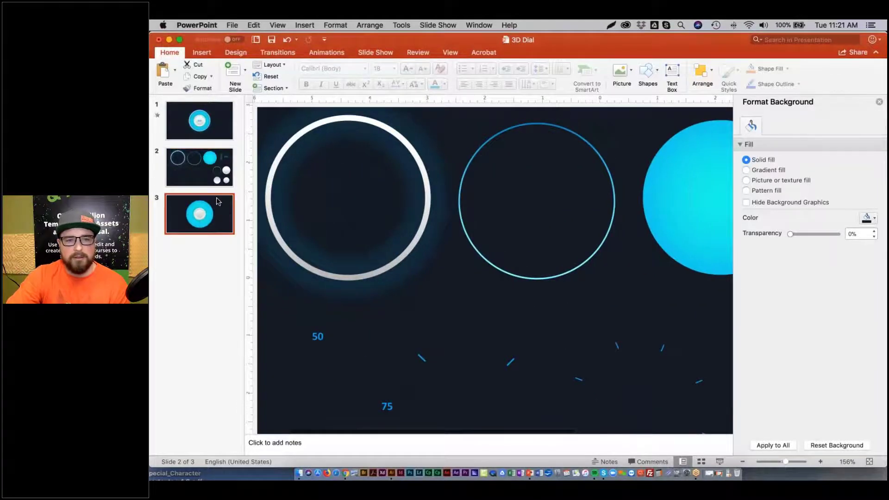
Duplicate the blue gradient ring on slide 3 and align the copy to the slide's center and middle.
left_click(531, 167)
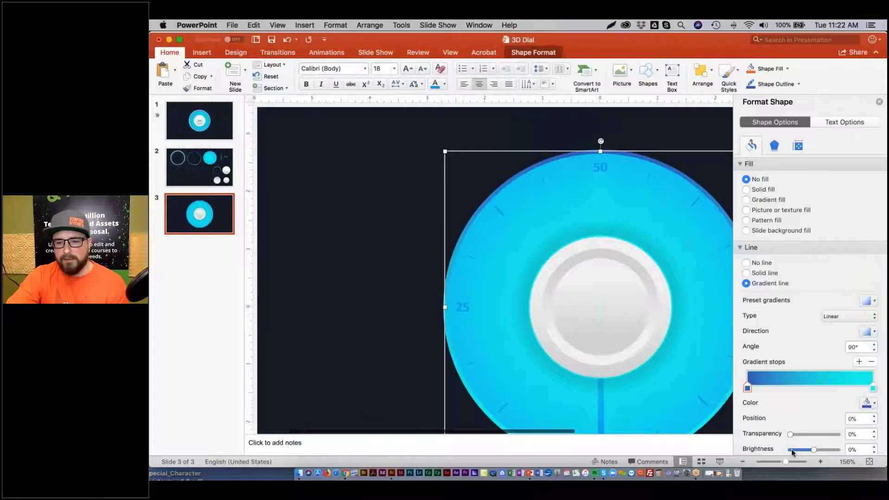
left_click_drag(786, 462, 784, 462)
key("super+d")
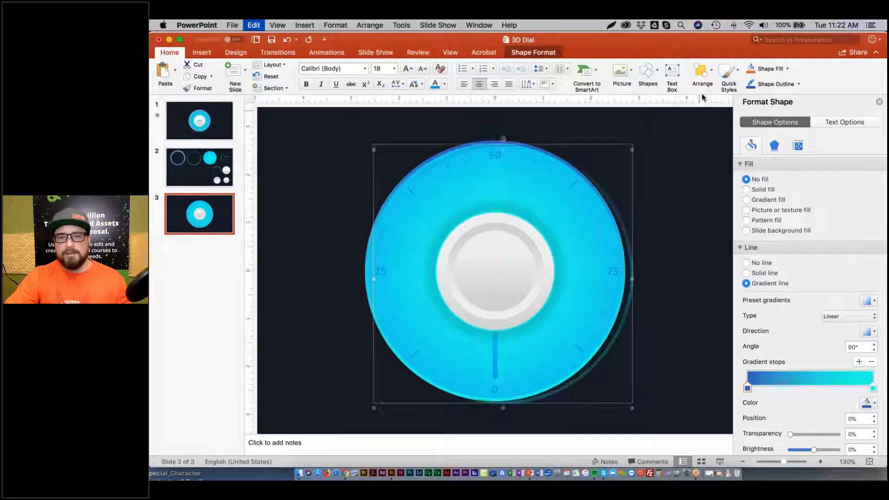
left_click(712, 74)
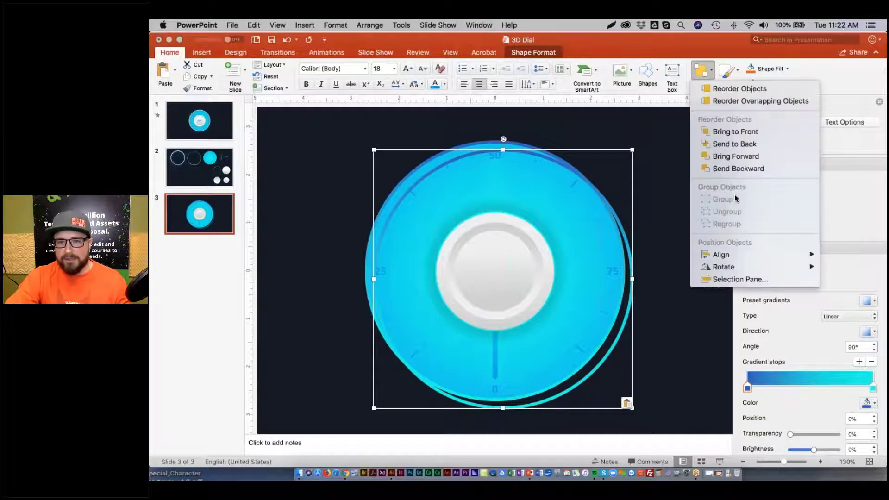
mouse_move(722, 255)
left_click(627, 269)
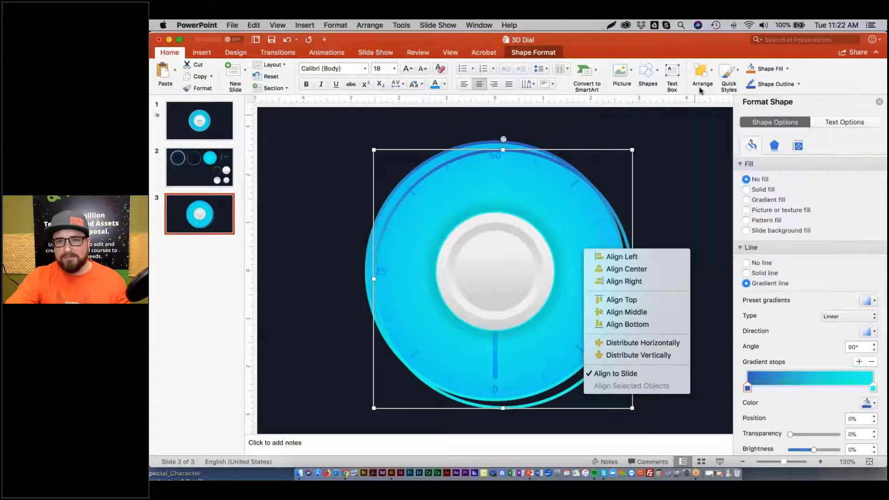
left_click(712, 74)
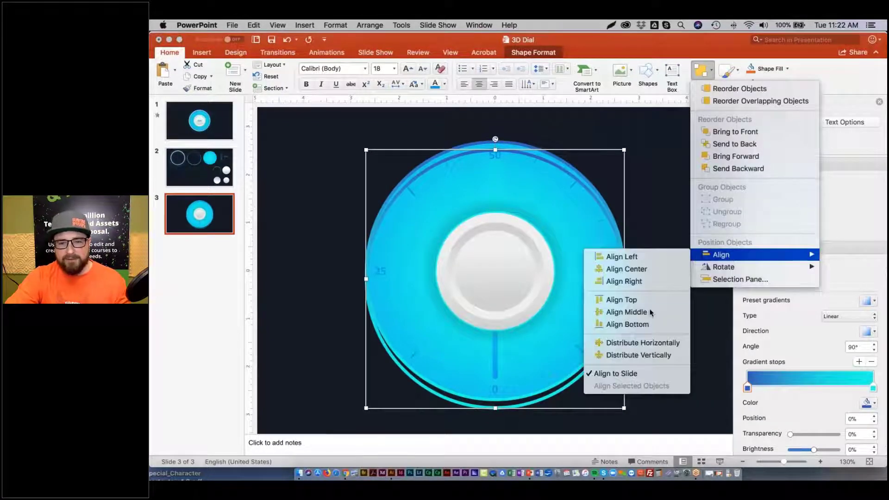
left_click(651, 313)
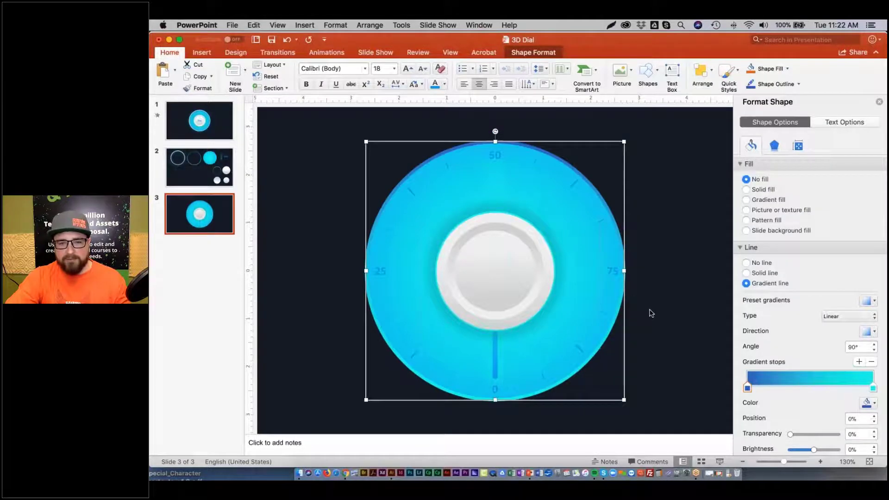
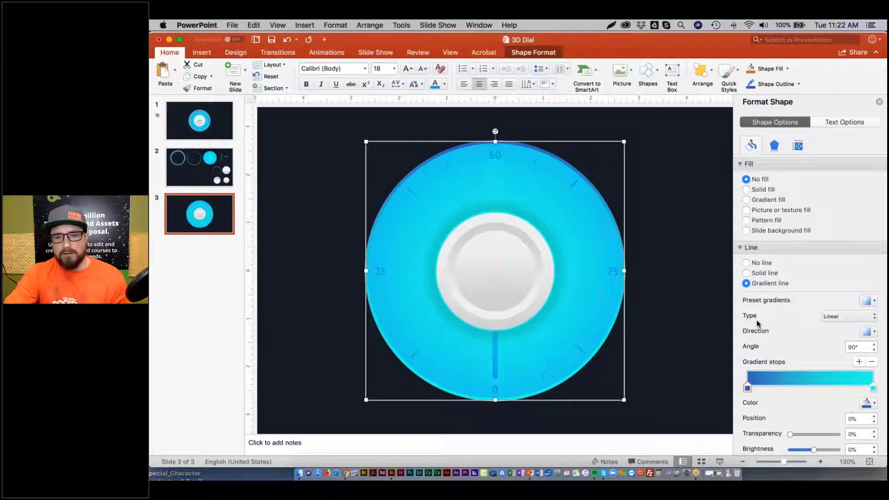
Recolor the copied ring's outline gradient to white at the 0% stop and white darkened by 25% at the 100% stop.
left_click(869, 403)
left_click(796, 273)
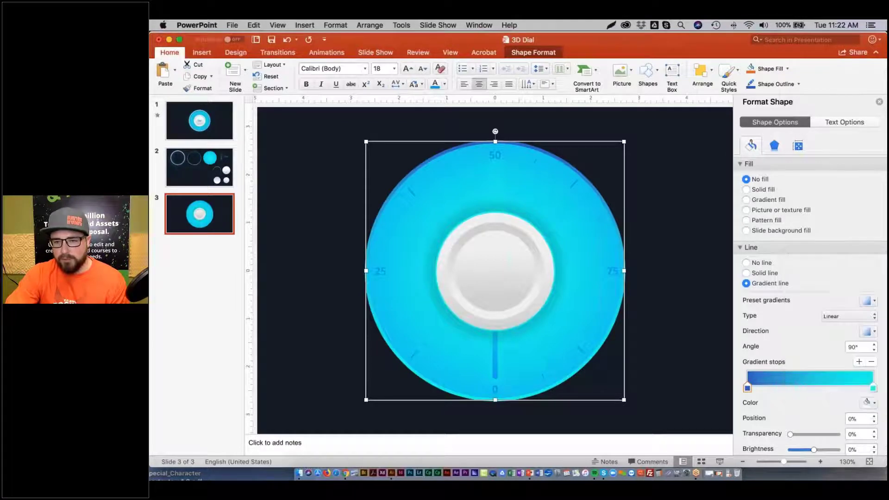
left_click(874, 388)
left_click(868, 403)
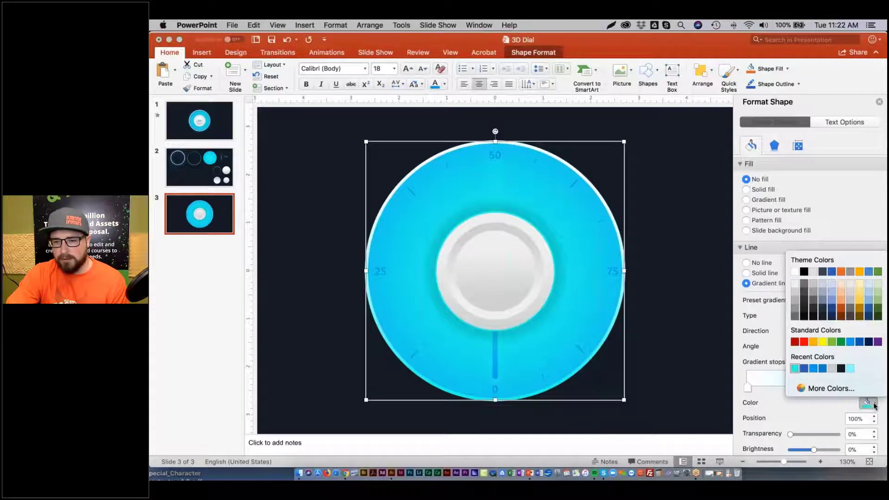
left_click(795, 290)
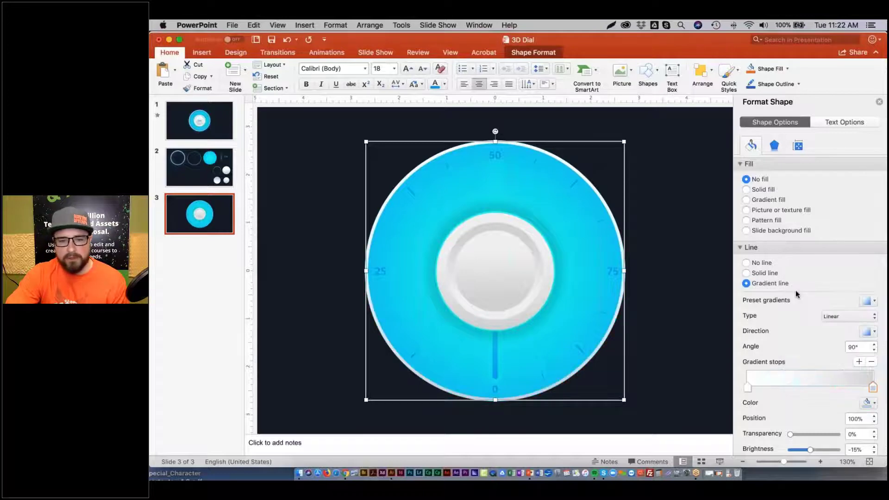
left_click(873, 403)
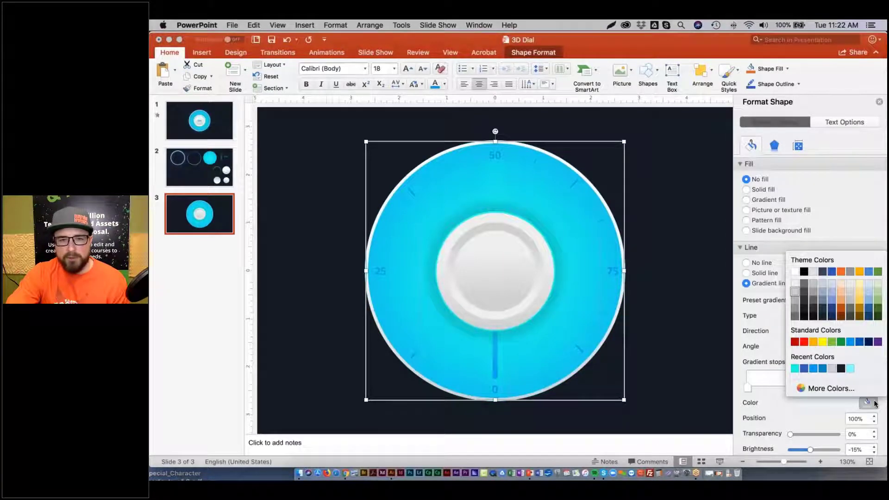
left_click(795, 300)
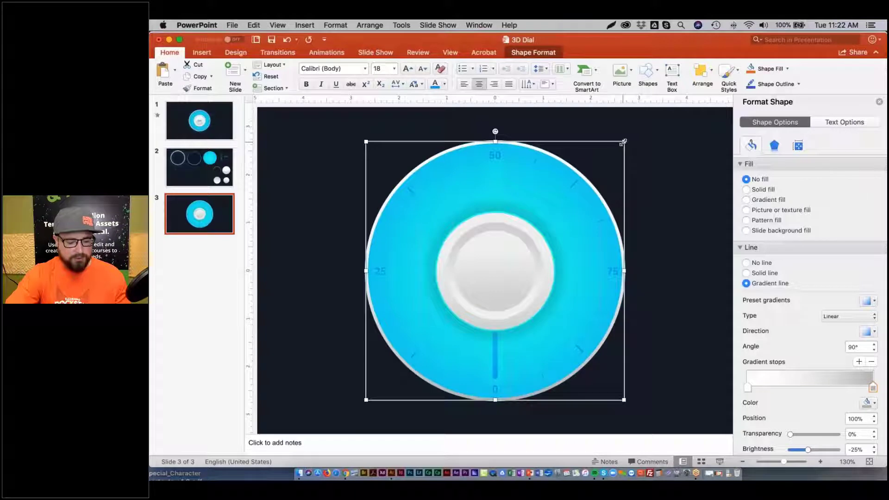
Enlarge the white-to-gray ring around its center, set its outline width to 10 pt, and fit it closely around the blue dial.
left_click_drag(626, 141, 633, 133)
scroll(784, 325, "down", 2)
scroll(784, 325, "down", 4)
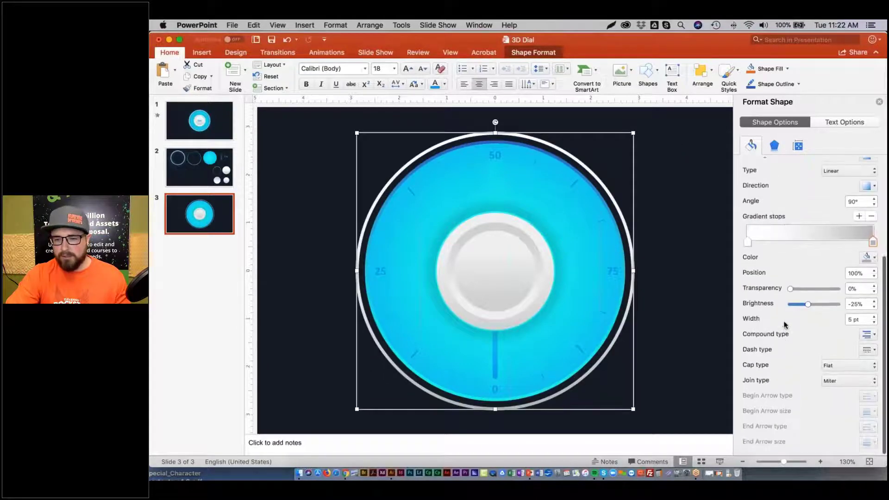
left_click(864, 320)
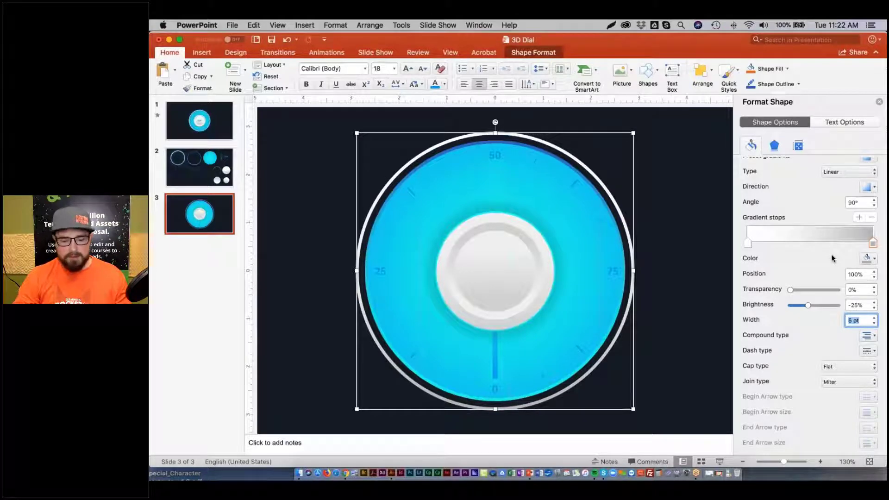
type("10")
key("Return")
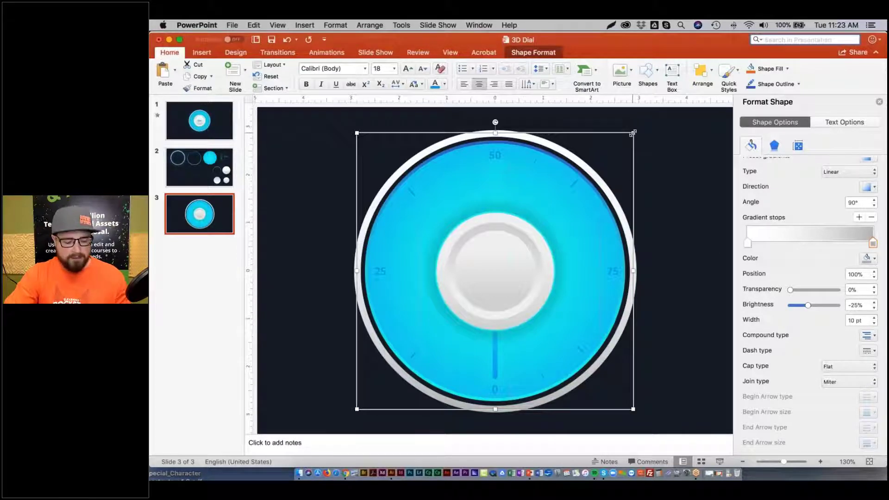
left_click_drag(633, 133, 629, 137)
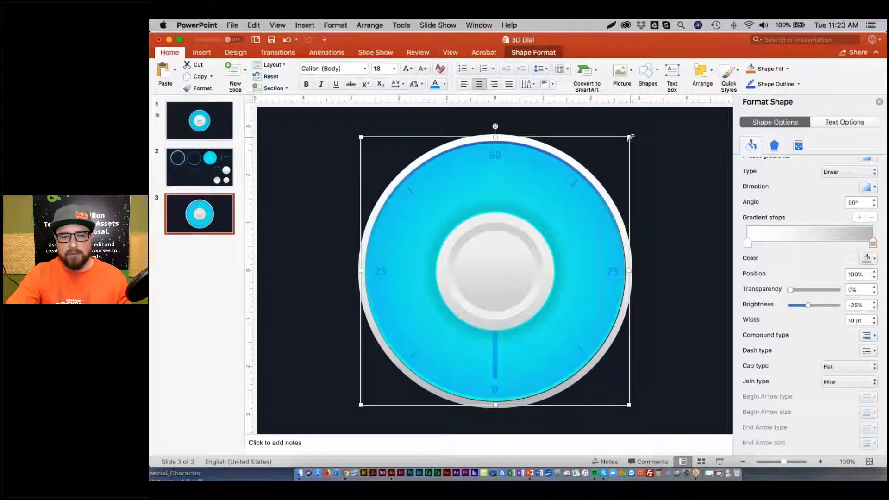
Align the white-to-gray ring to the slide's vertical middle.
left_click(705, 70)
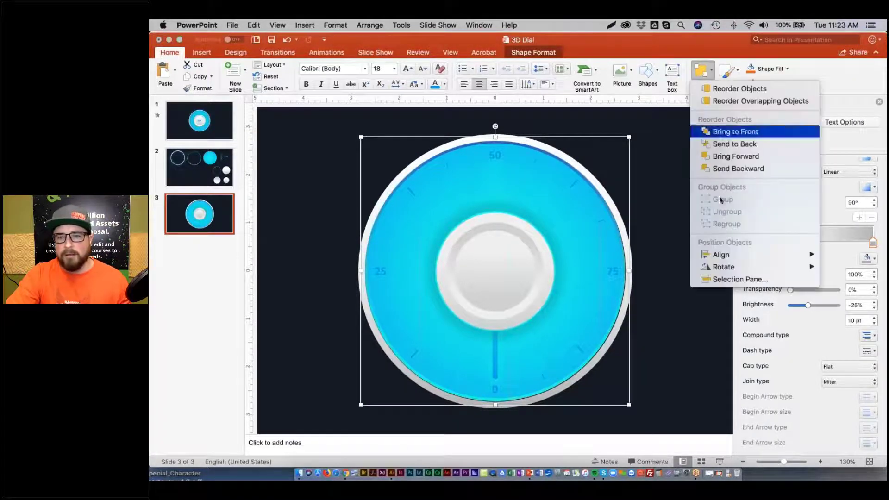
left_click(703, 70)
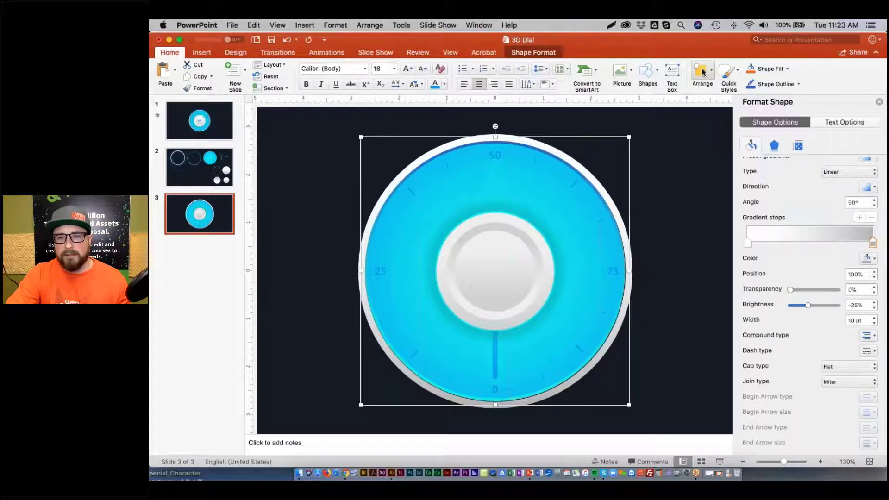
left_click(702, 71)
mouse_move(723, 255)
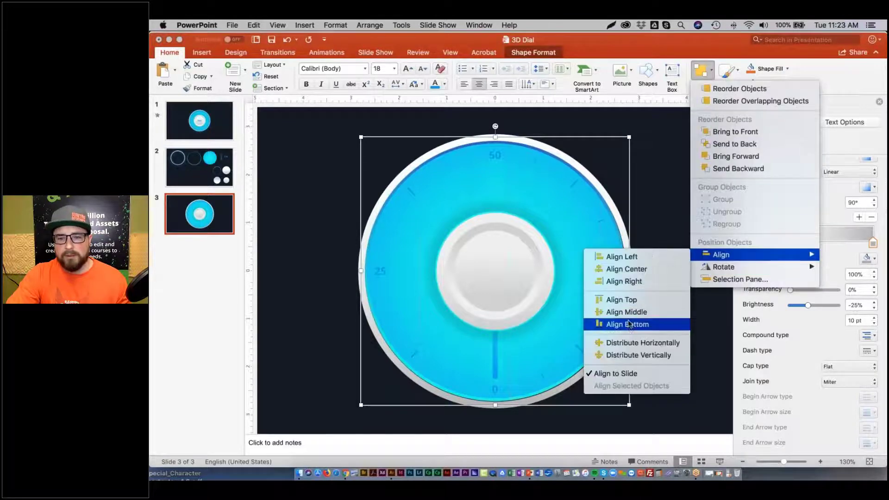
left_click(629, 312)
left_click(703, 373)
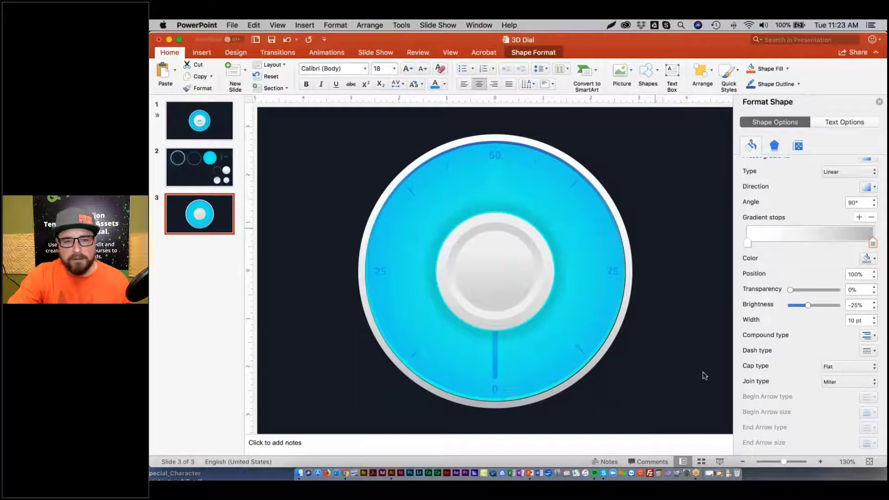
Examine how the outer ring fits the dial on slide 3 and the glow settings of the white ring on slide 2.
left_click_drag(782, 462, 793, 462)
scroll(664, 339, "up", 3)
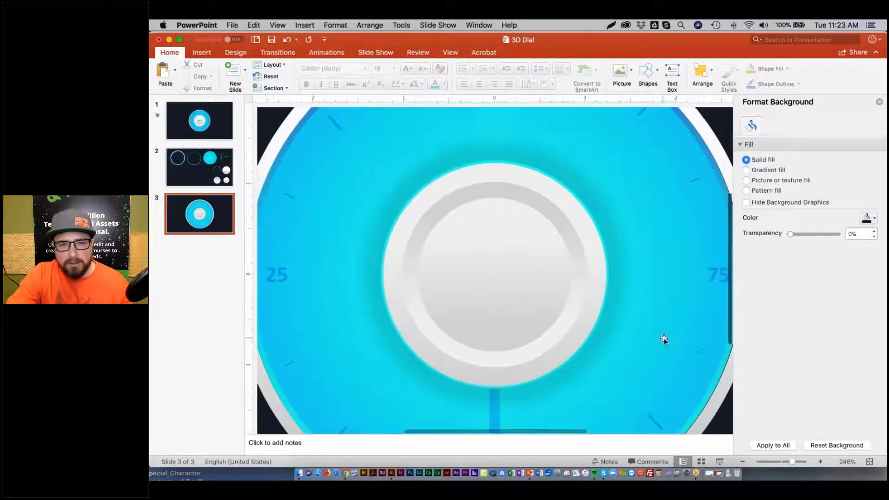
scroll(664, 340, "down", 5)
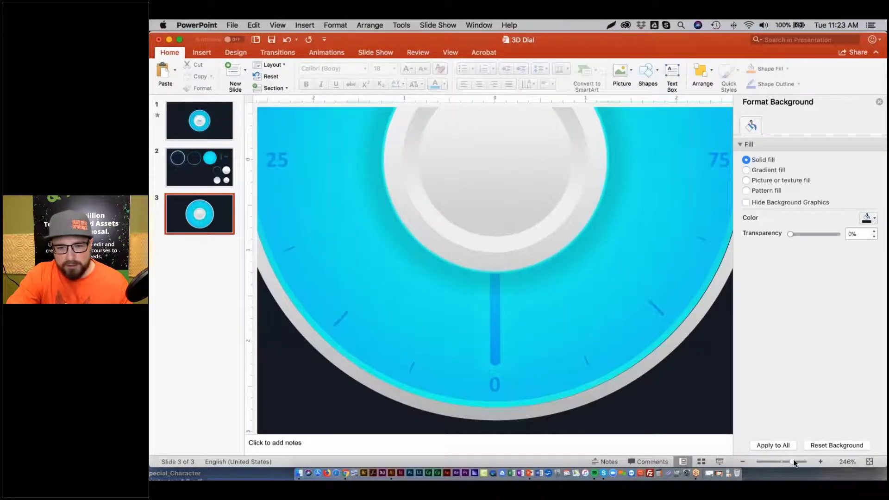
left_click_drag(794, 461, 784, 458)
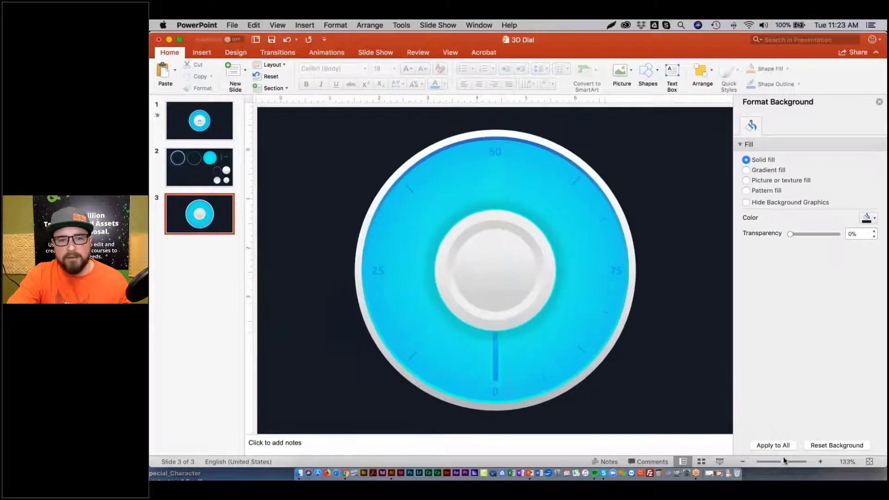
left_click(406, 162)
left_click(319, 140)
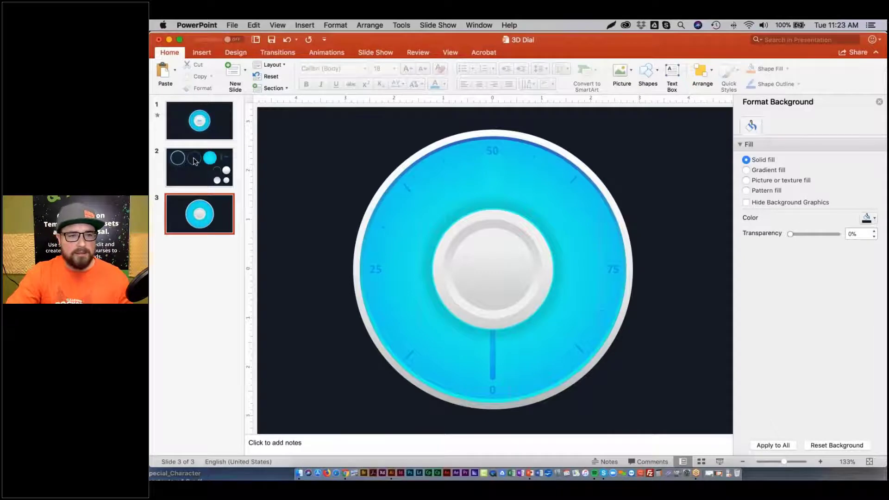
key("Page_Up")
scroll(315, 142, "left", 3)
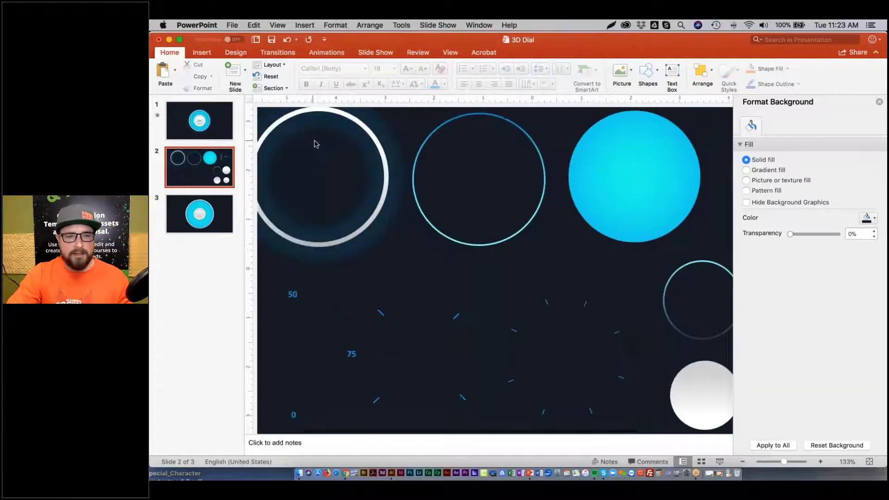
scroll(318, 143, "up", 1)
left_click(371, 140)
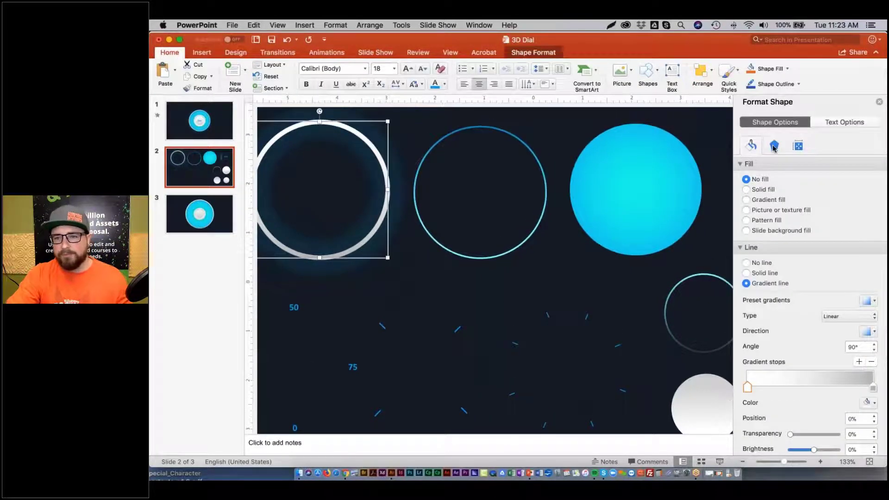
left_click(775, 145)
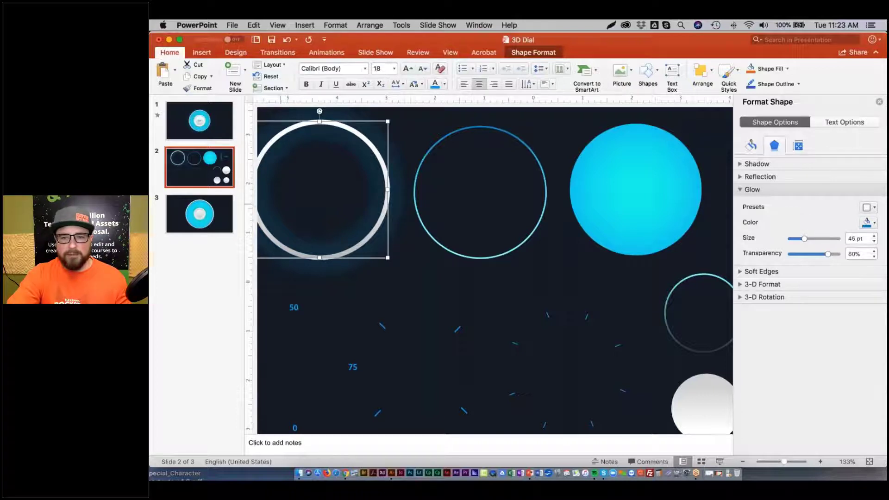
Give the white-to-gray ring on slide 3 a blue glow with a size of 45 pt and 80% transparency.
left_click(207, 216)
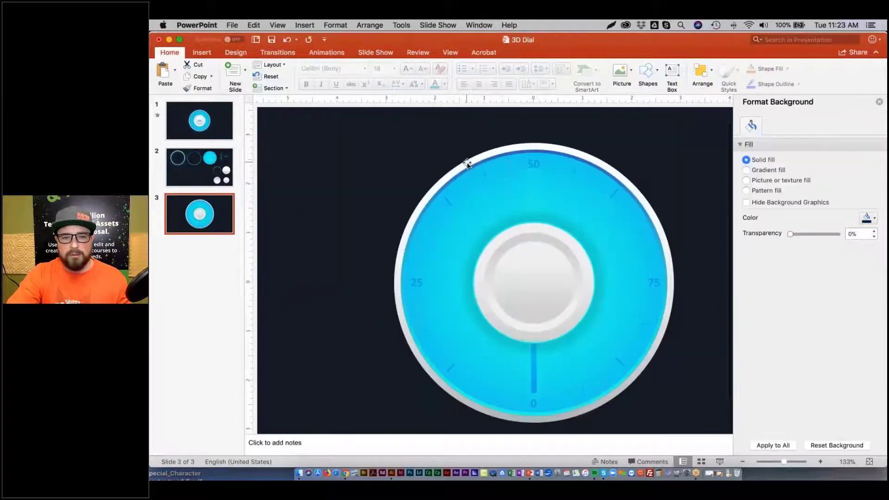
left_click(468, 163)
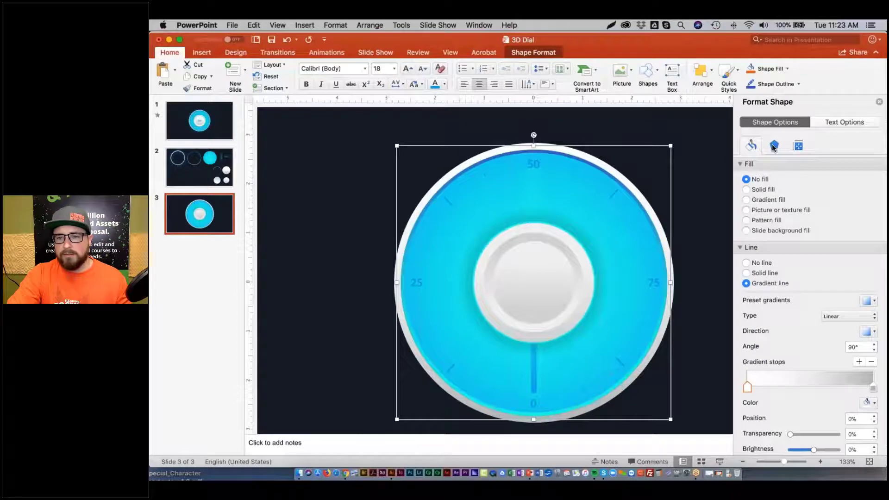
left_click(772, 145)
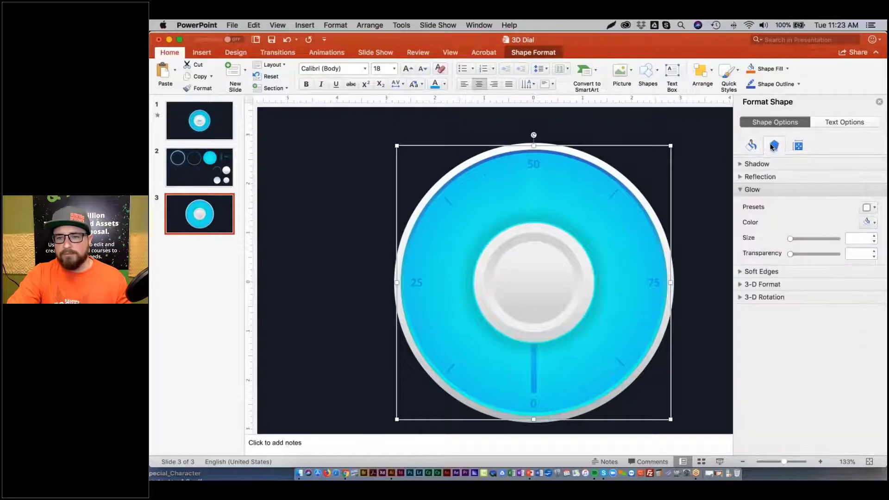
left_click(875, 223)
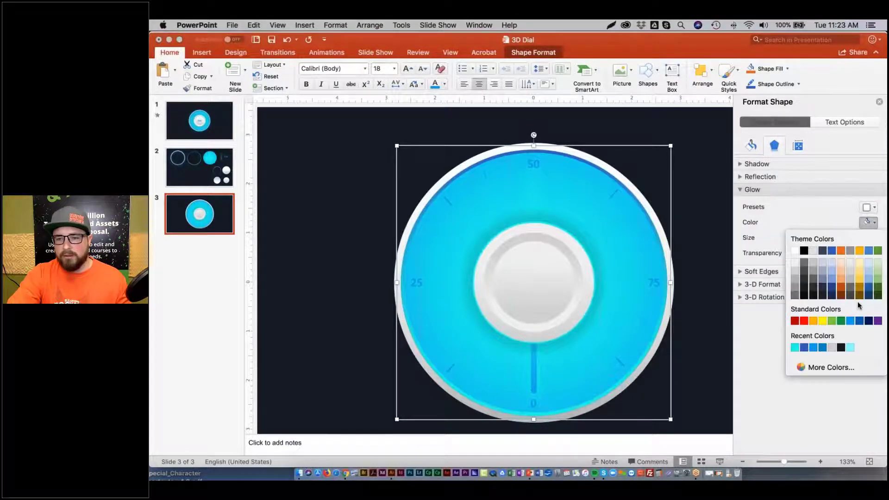
left_click(806, 349)
double_click(859, 239)
type("4")
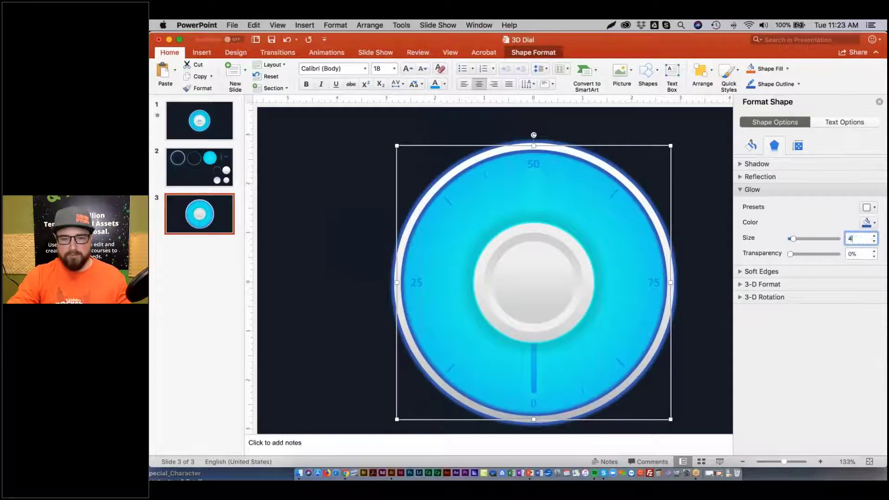
type("5")
left_click(855, 256)
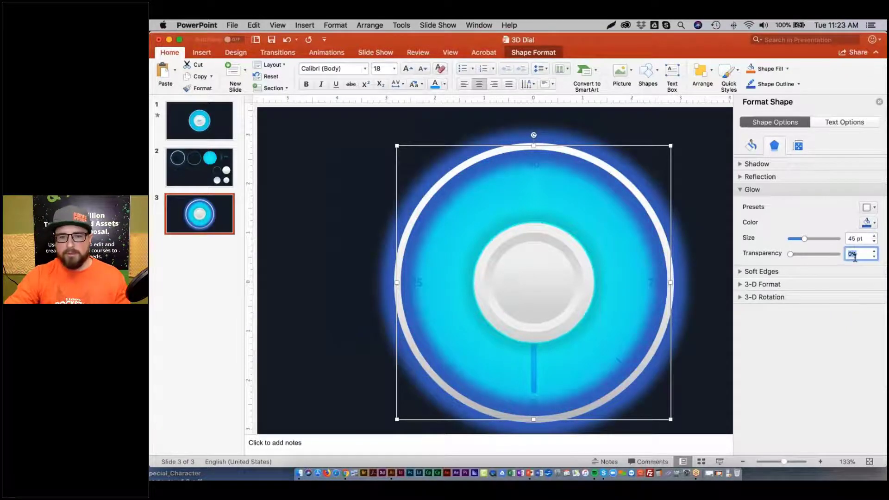
type("80")
key("Return")
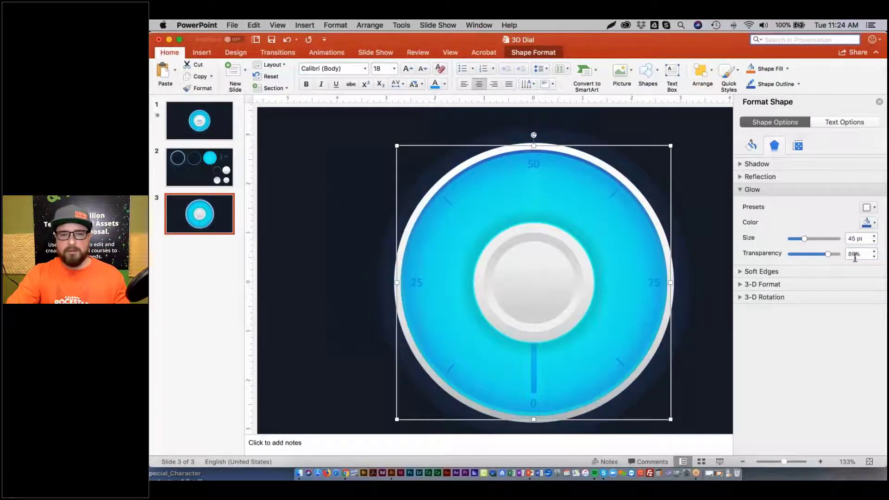
left_click(716, 168)
left_click_drag(785, 462, 776, 462)
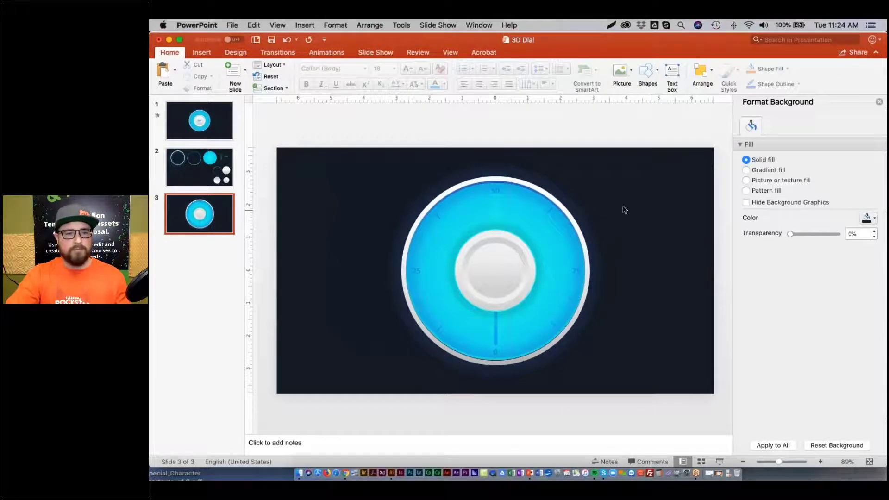
Copy the "Dial" text label from slide 2 and paste it on slide 3.
left_click(211, 159)
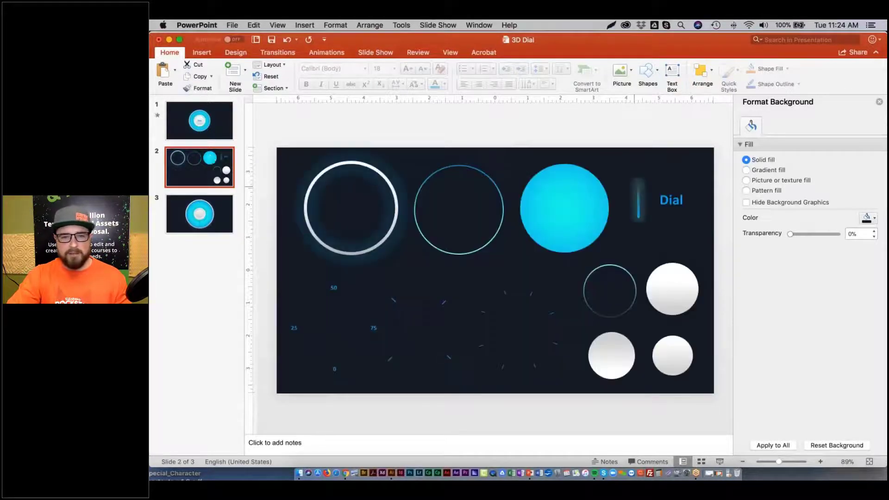
left_click(201, 225)
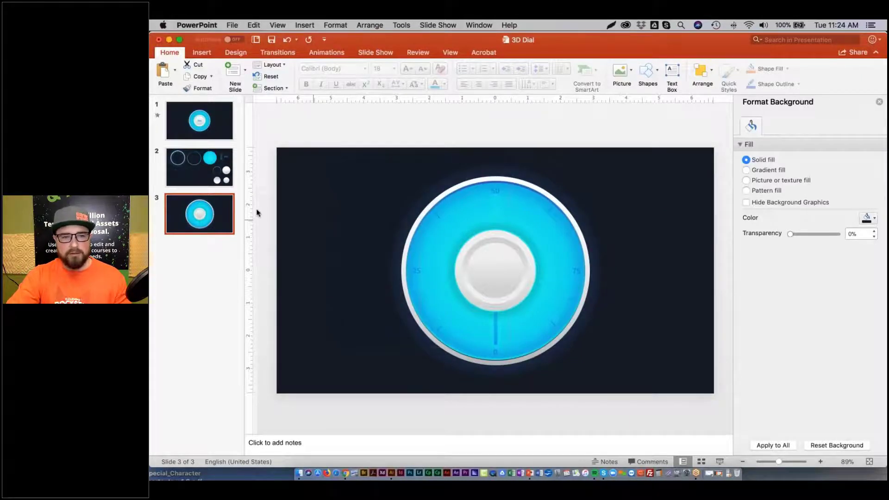
left_click(229, 176)
left_click(671, 200)
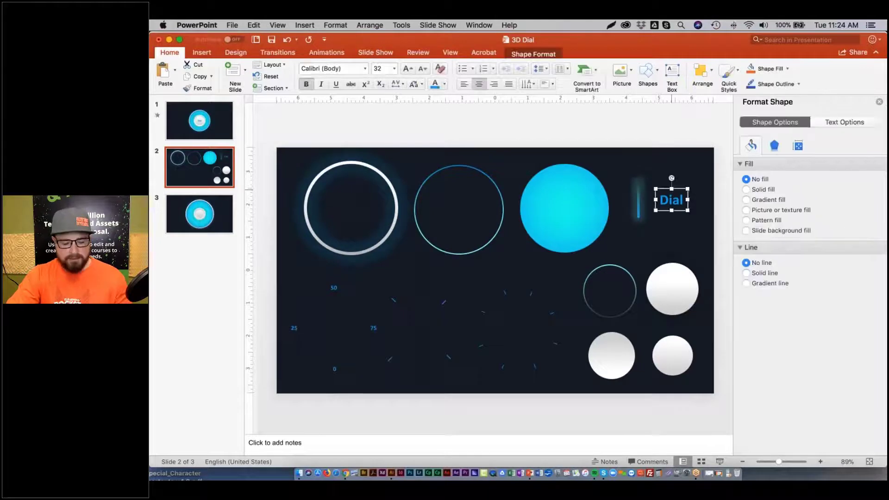
left_click(194, 218)
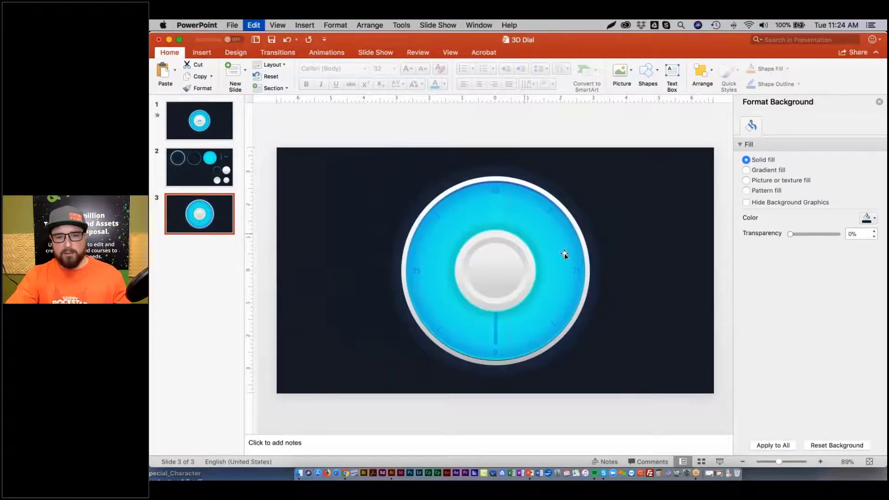
key("super+v")
Align the "Dial" label to the slide's middle so it sits on the center knob.
left_click(700, 71)
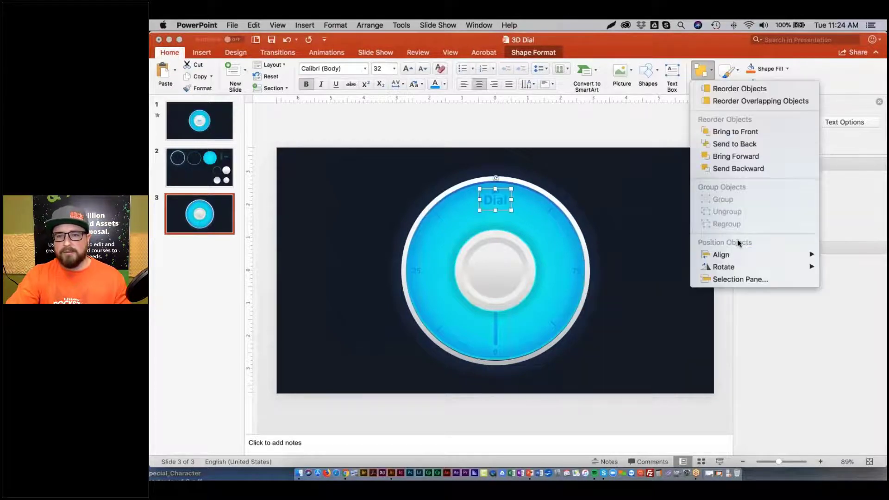
mouse_move(721, 255)
left_click(628, 311)
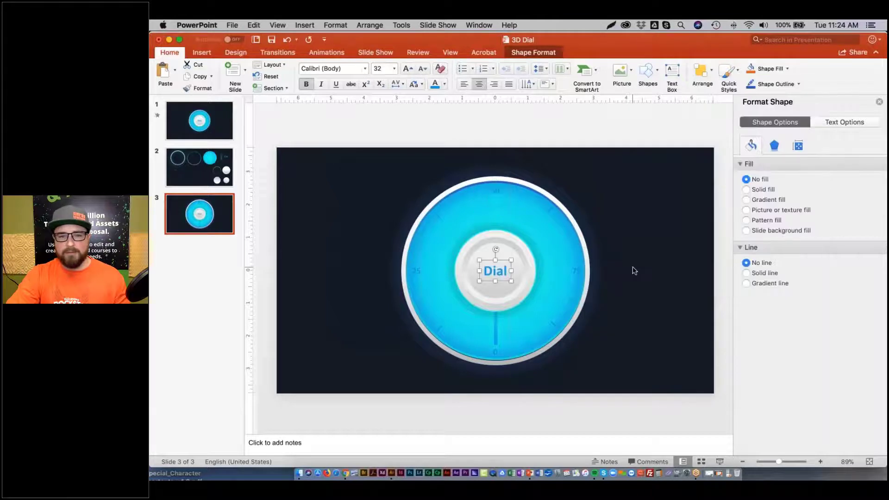
left_click(316, 141)
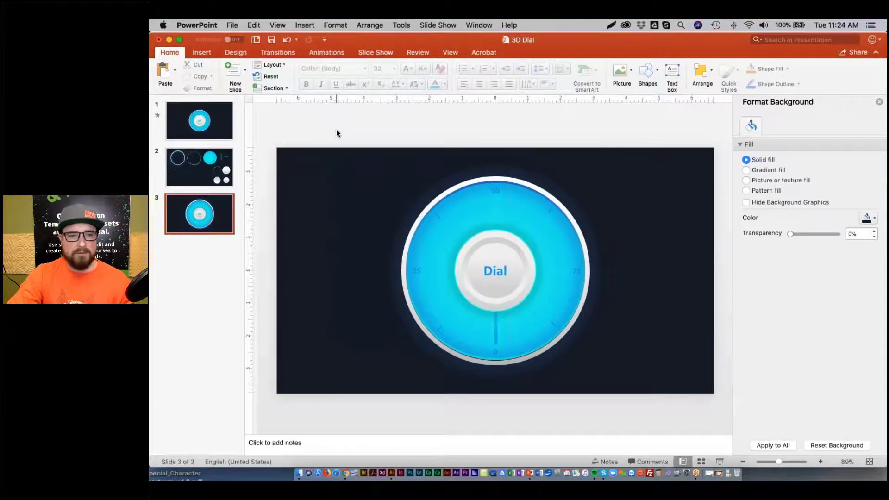
Examine the animation applied to the pointer line on slide 1 and its effect options.
left_click(208, 126)
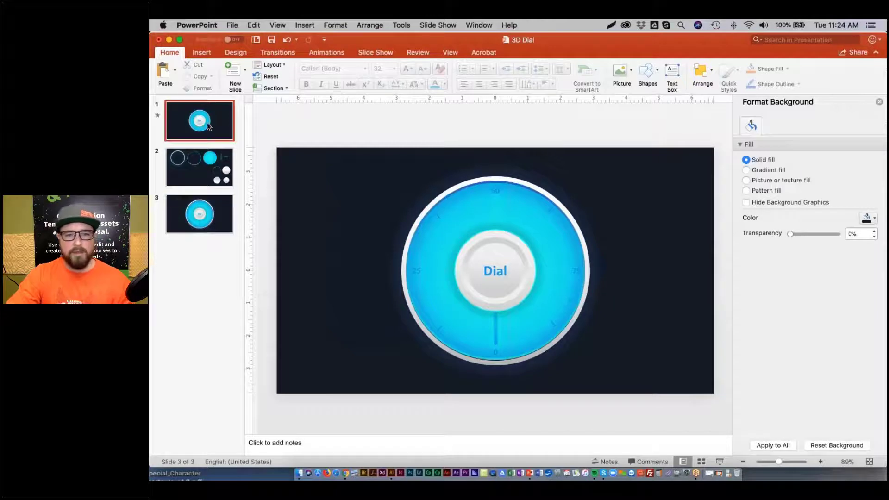
left_click(505, 321)
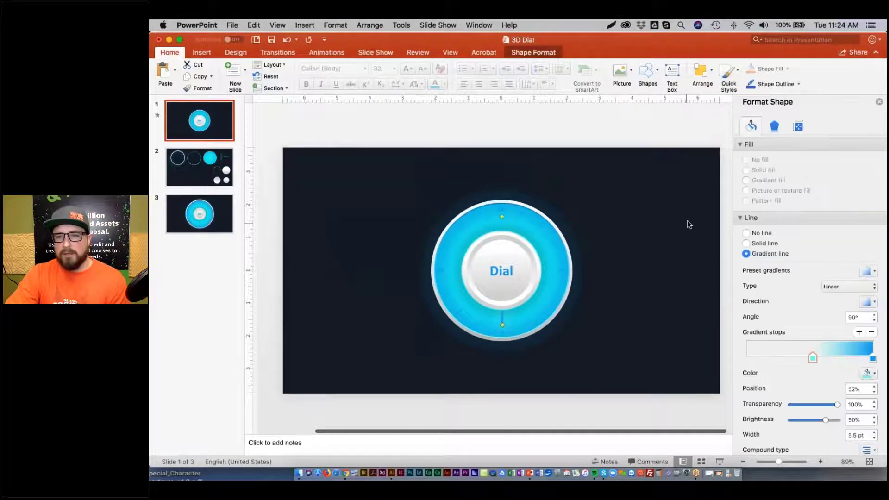
left_click(316, 50)
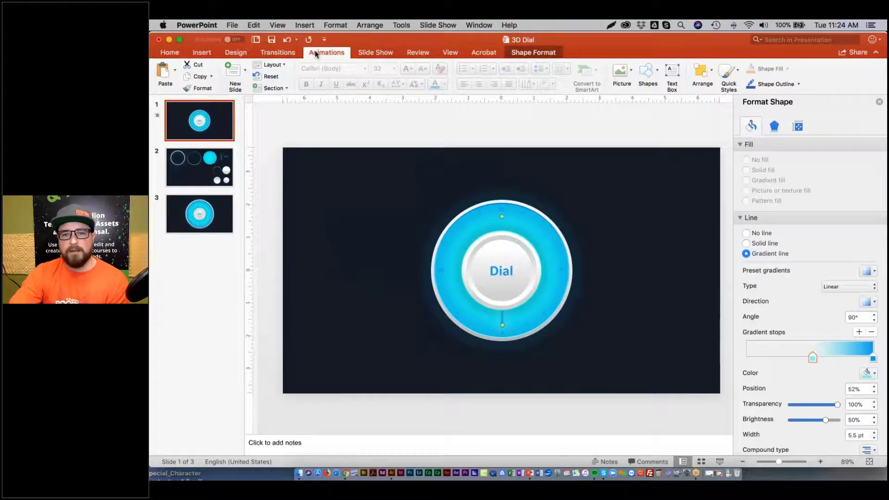
left_click(490, 170)
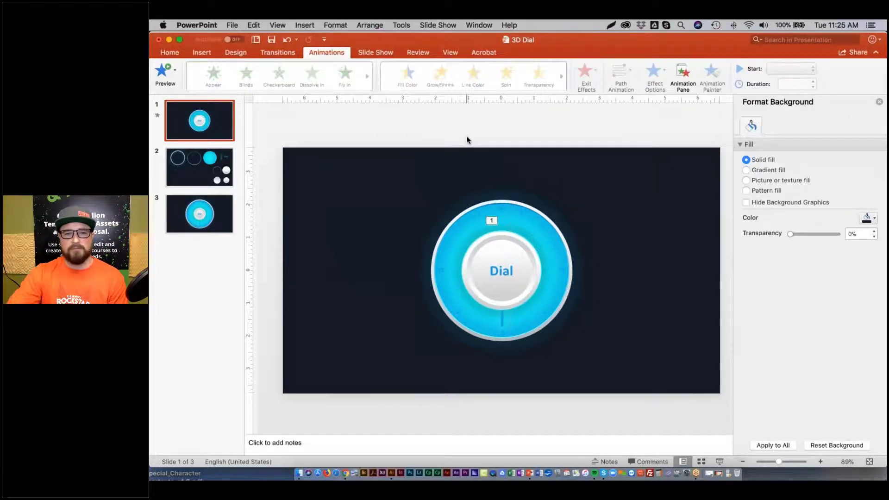
scroll(467, 137, "right", 1)
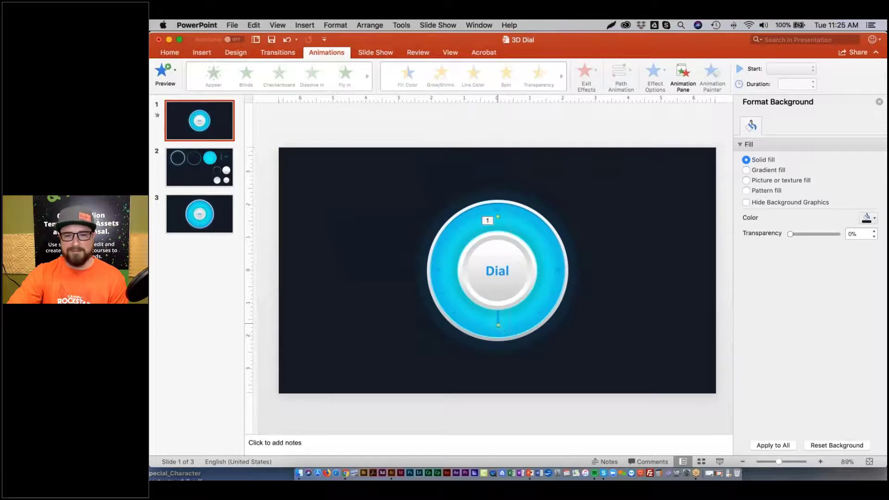
left_click(498, 323)
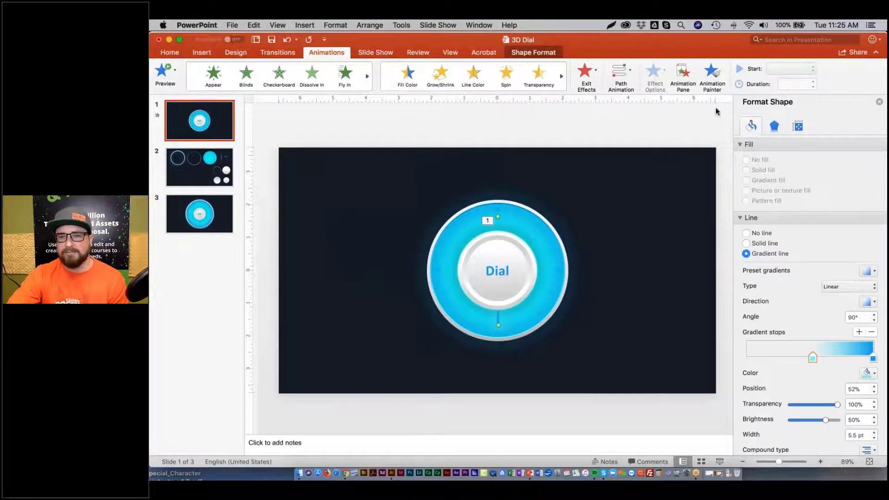
left_click(683, 71)
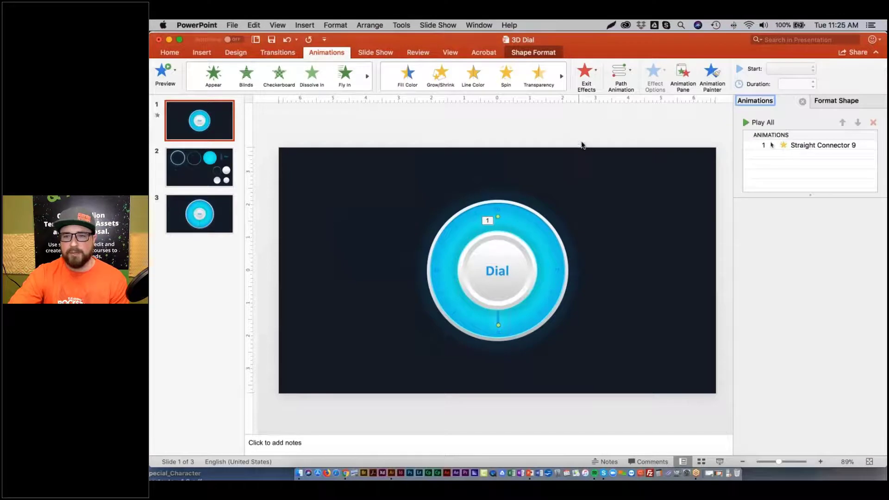
left_click(802, 145)
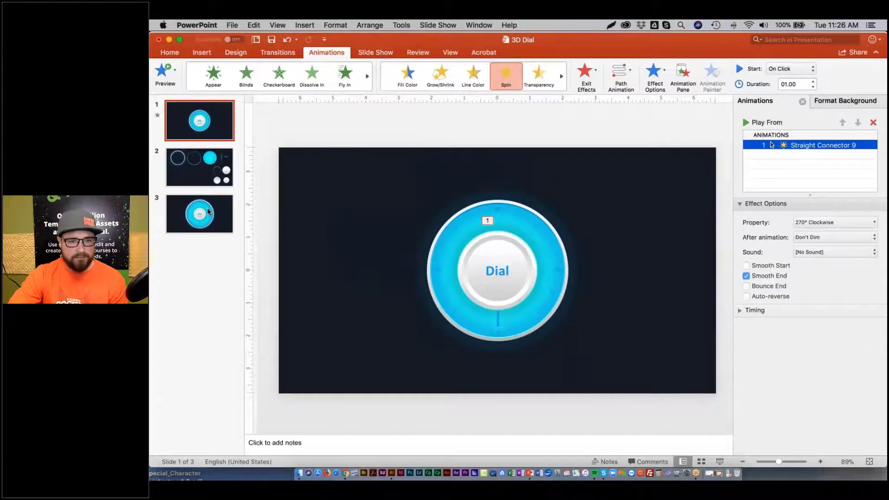
Add a Spin animation to the pointer line on slide 3 with a half spin (180°), Smooth Start and Smooth End, and preview it.
left_click(194, 204)
left_click(499, 333)
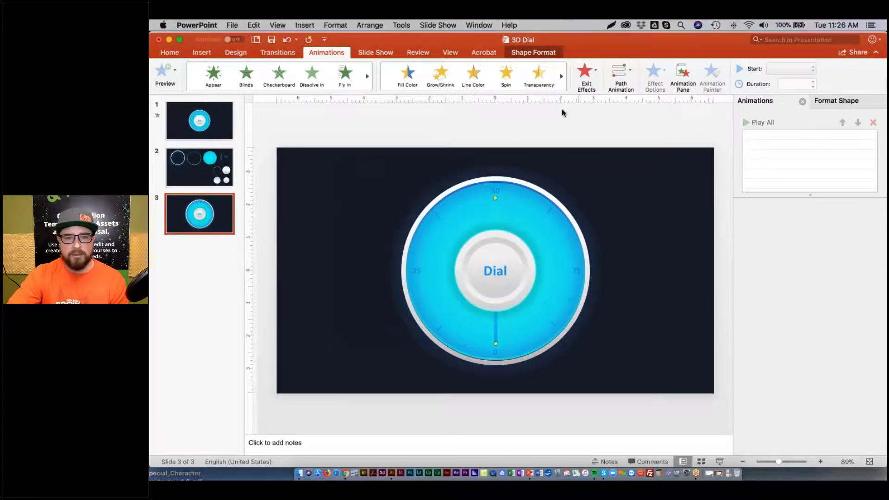
left_click(505, 72)
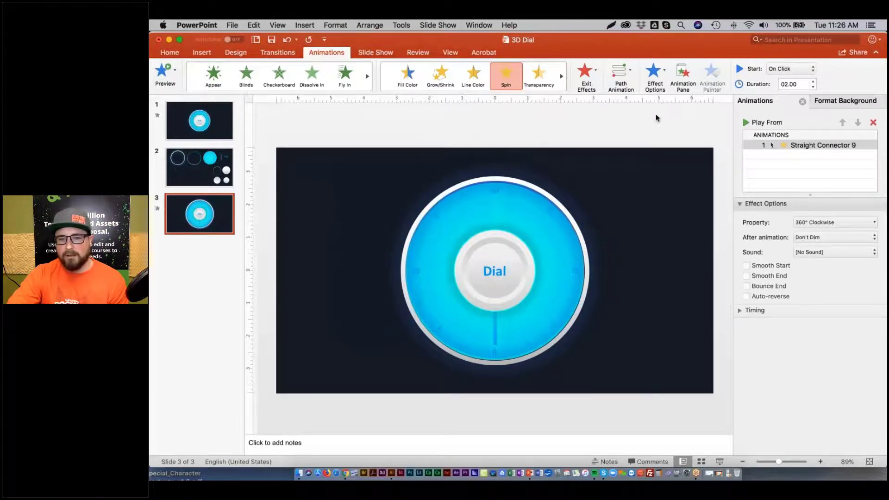
left_click(840, 222)
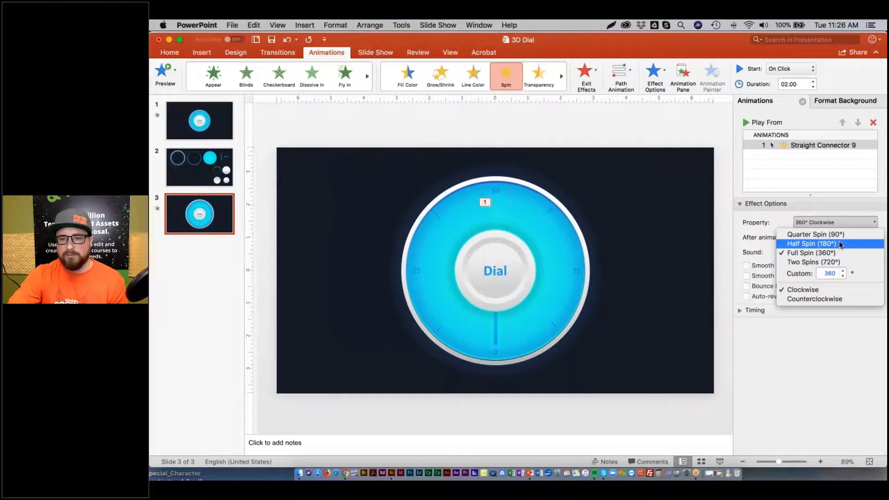
left_click(839, 242)
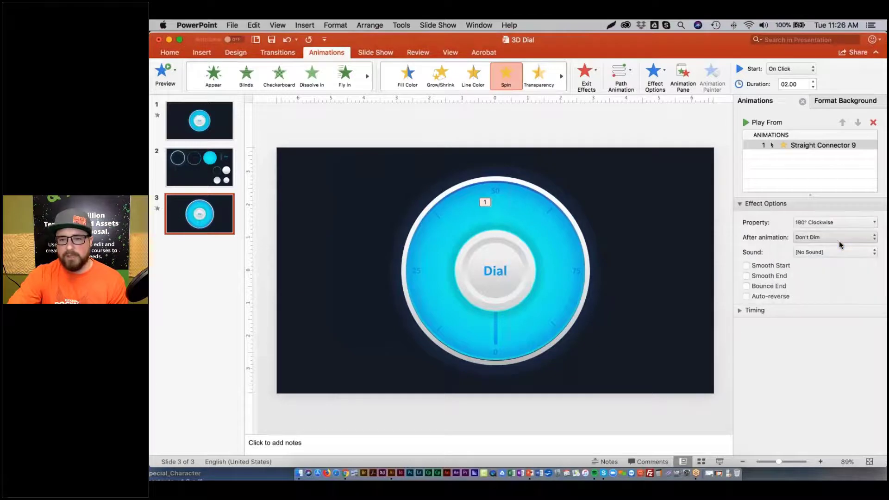
left_click(746, 266)
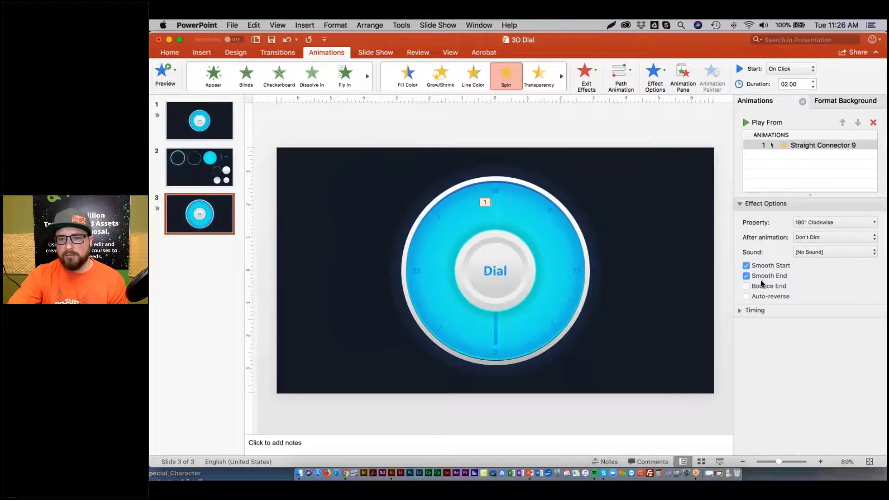
left_click(747, 122)
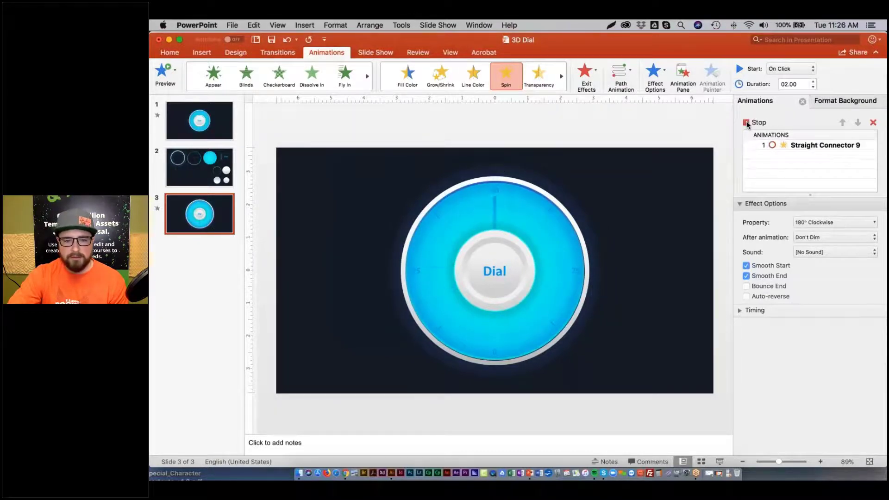
left_click(747, 123)
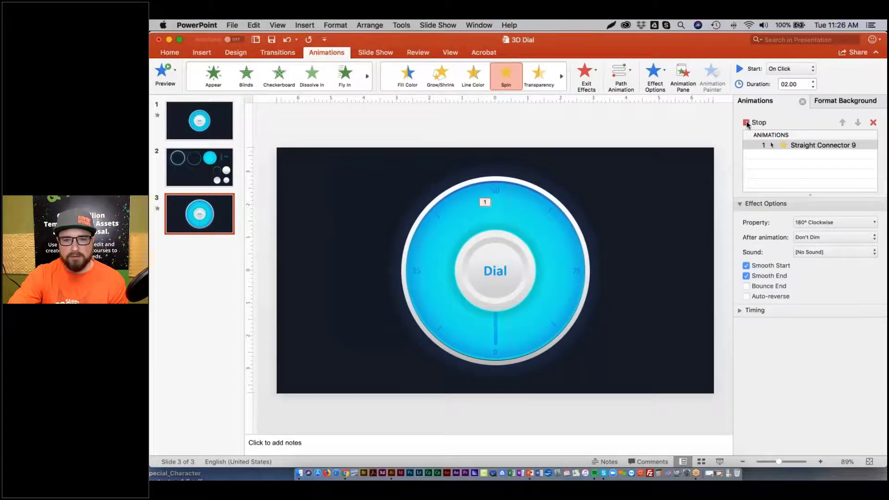
Set the pointer's spin to a custom 270° clockwise and preview the animation.
left_click(849, 223)
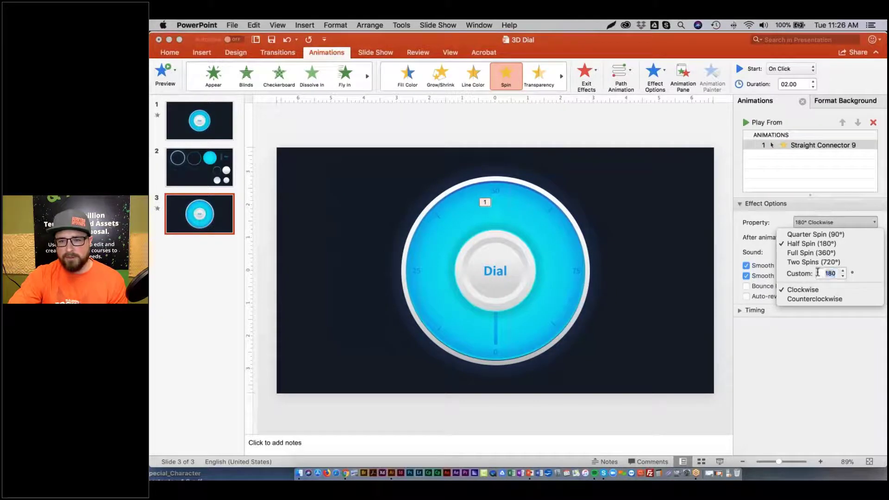
type("2")
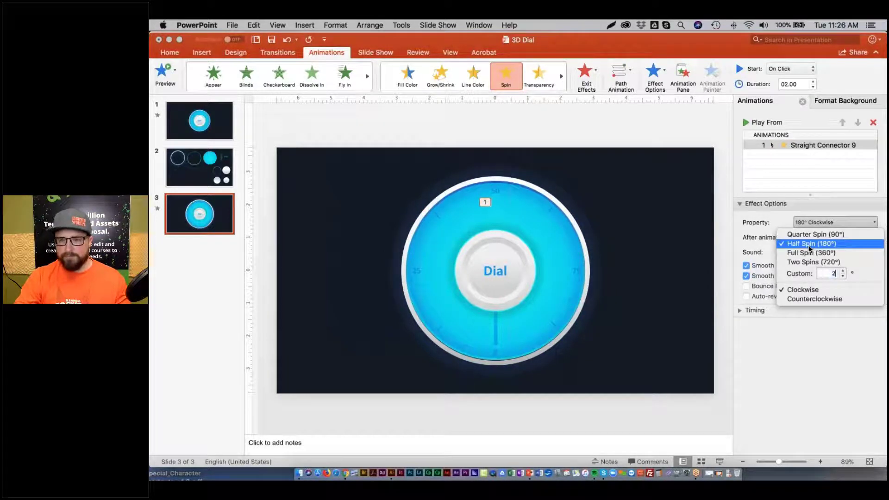
type("70")
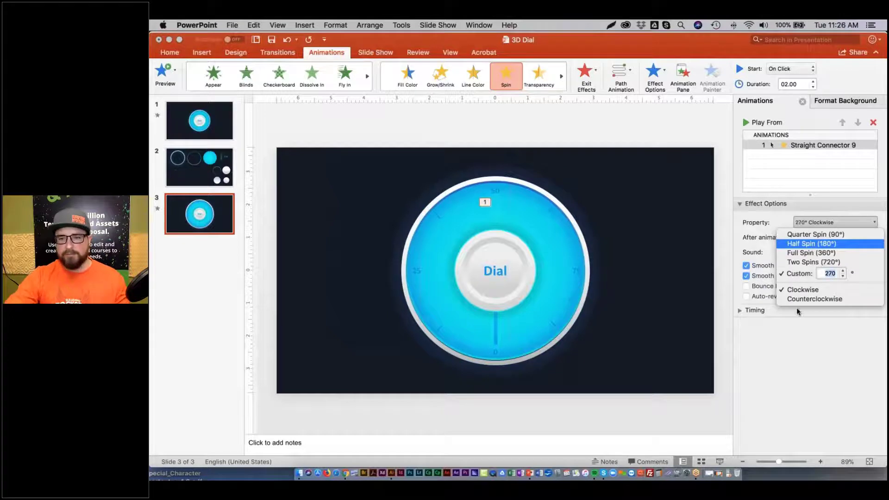
key("Return")
left_click(746, 123)
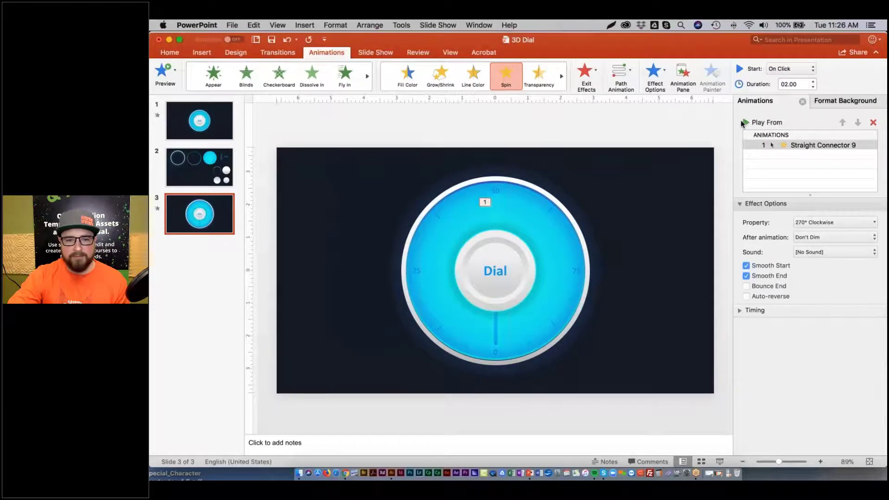
left_click(648, 124)
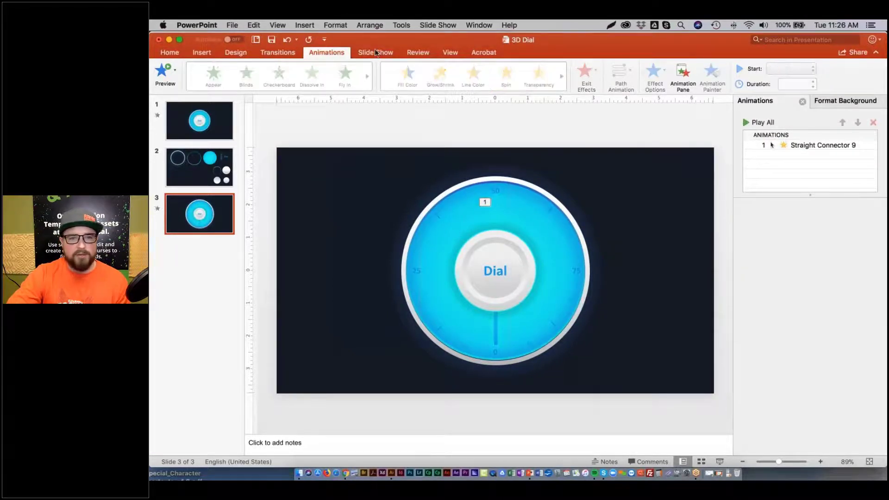
Play slide 3 as a slide show to watch the dial pointer's spin, and return to editing.
left_click(436, 26)
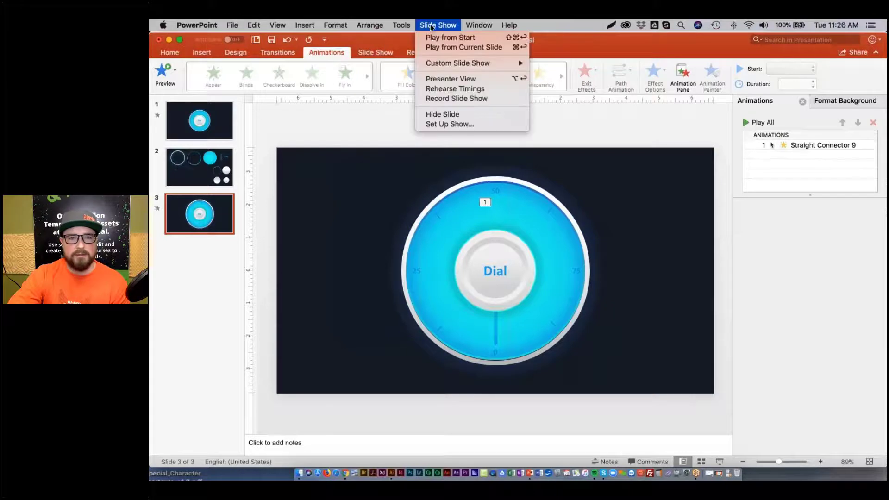
left_click(432, 38)
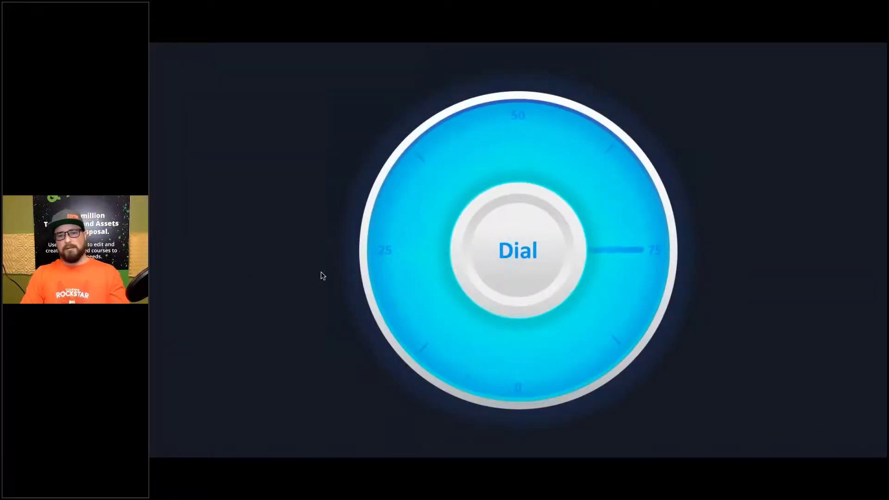
key("Escape")
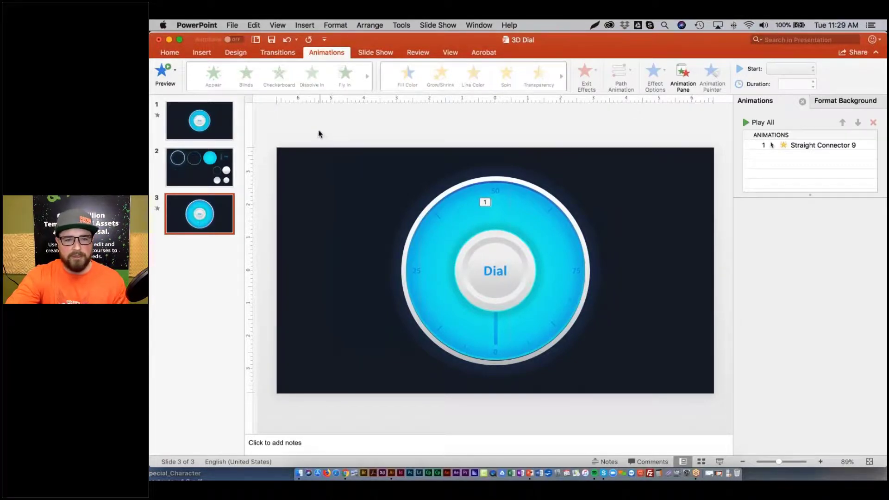
Group all the dial objects on slide 3 into one object.
left_click_drag(315, 132, 691, 411)
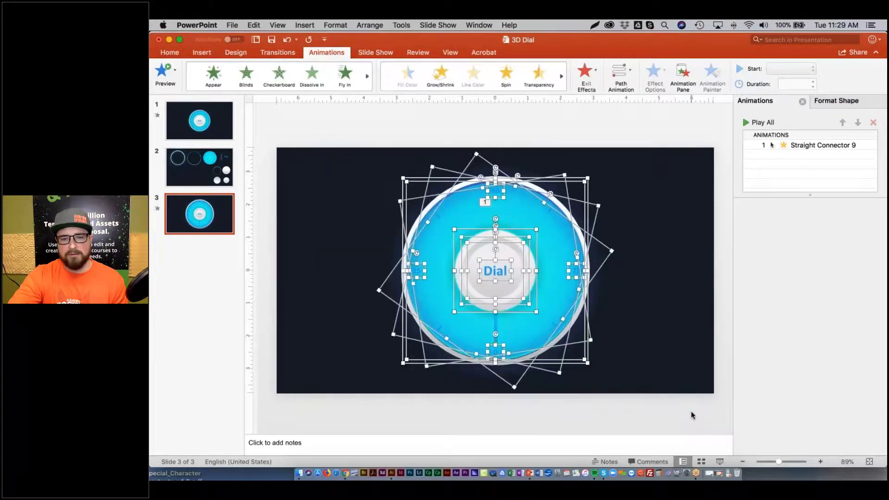
right_click(456, 211)
mouse_move(500, 252)
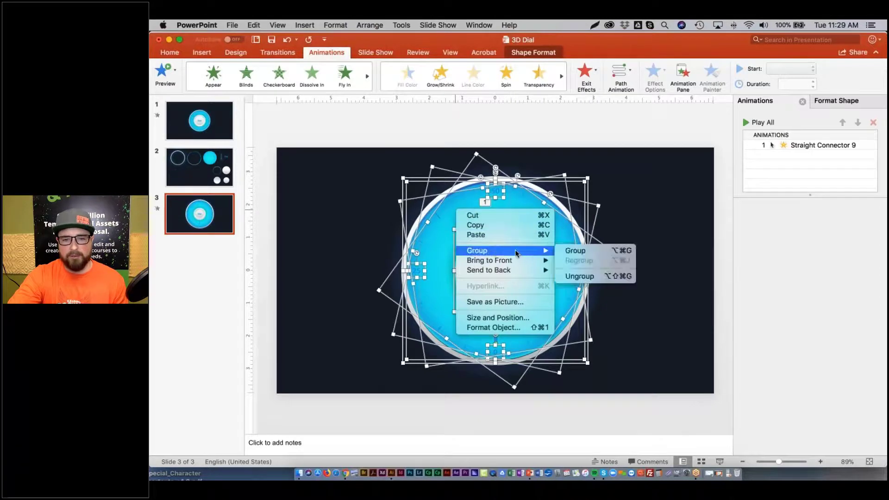
left_click(573, 252)
left_click(648, 141)
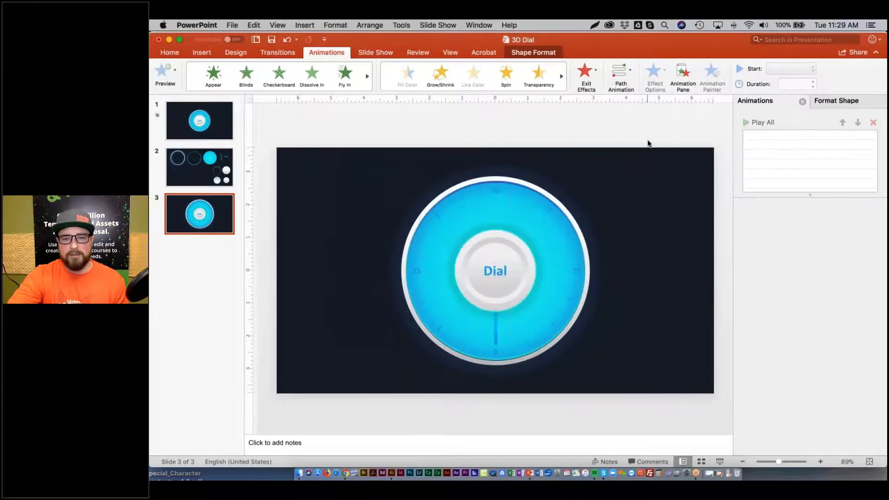
Move the grouped dial as one object, placing it slightly off the center of slide 3.
left_click_drag(560, 183, 536, 220)
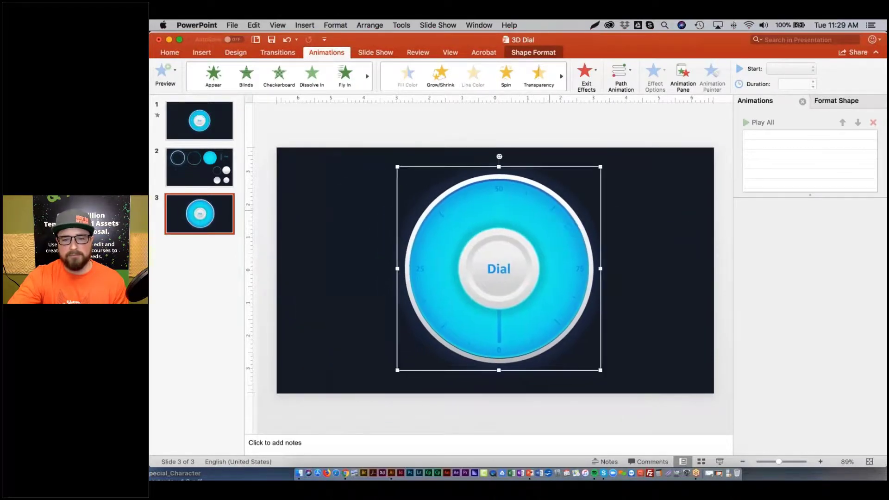
left_click(612, 141)
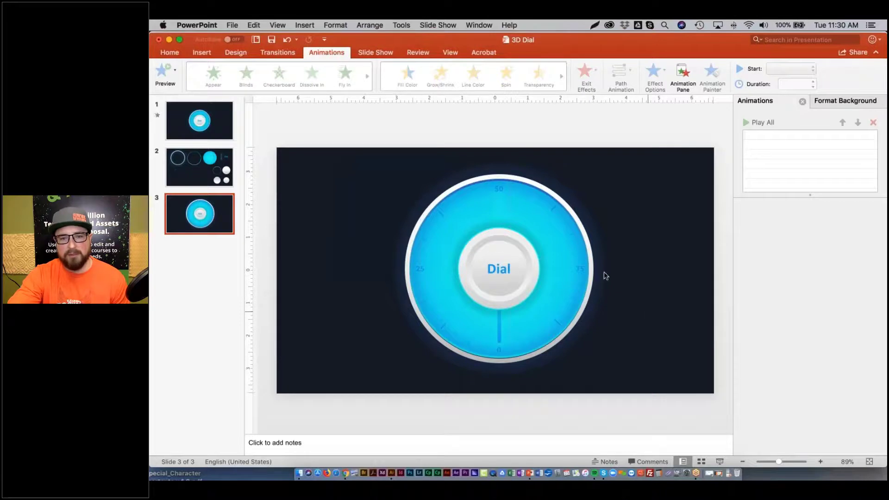
left_click(543, 228)
left_click_drag(543, 228, 538, 231)
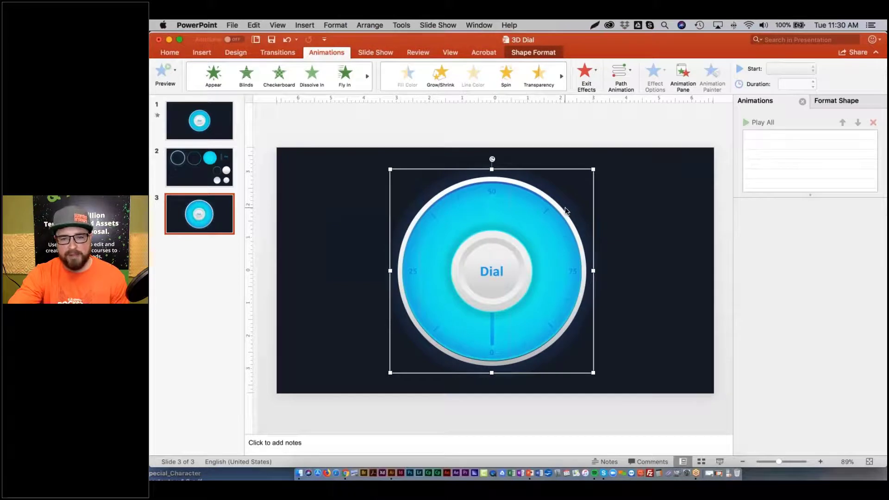
left_click(626, 179)
left_click(516, 207)
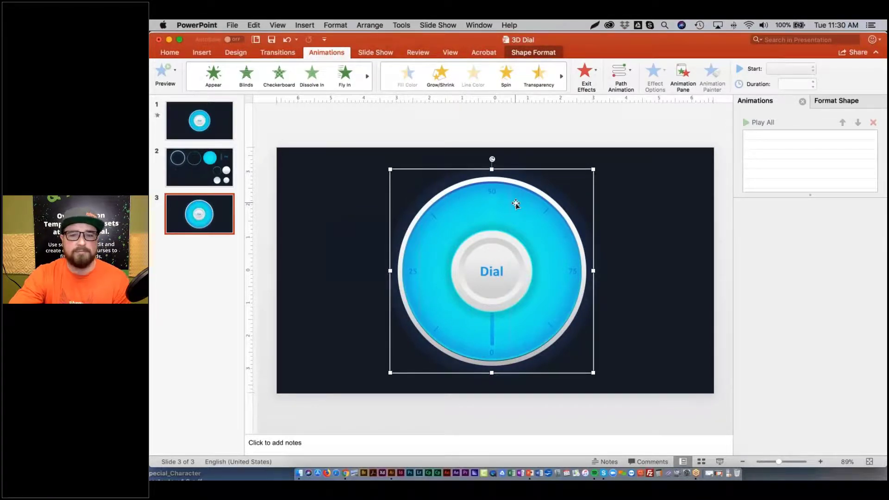
left_click(298, 128)
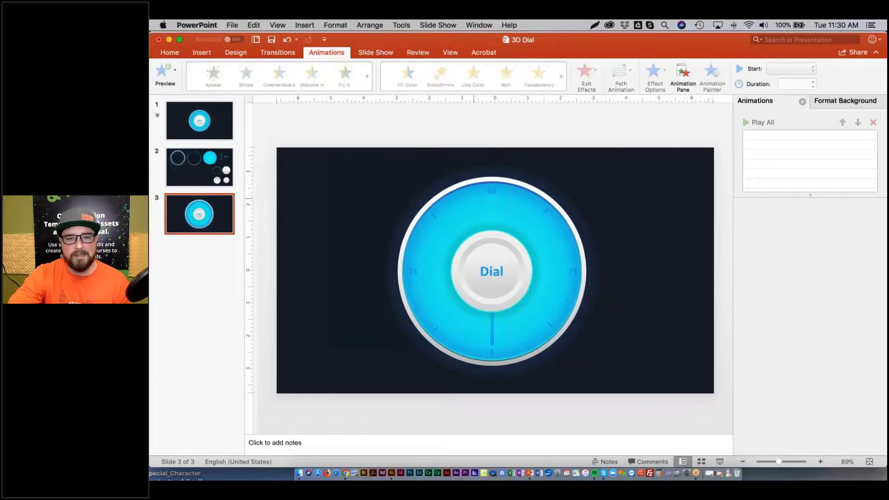
left_click(471, 196)
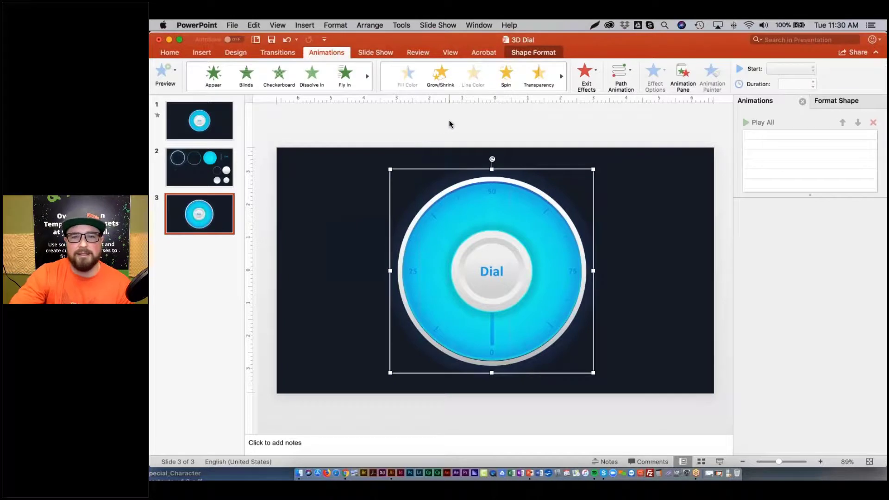
left_click(485, 160)
left_click(499, 194)
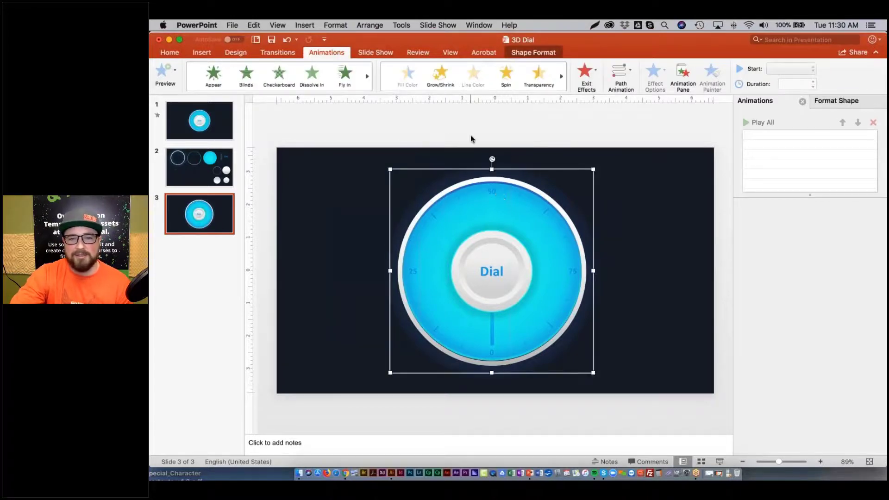
left_click(533, 149)
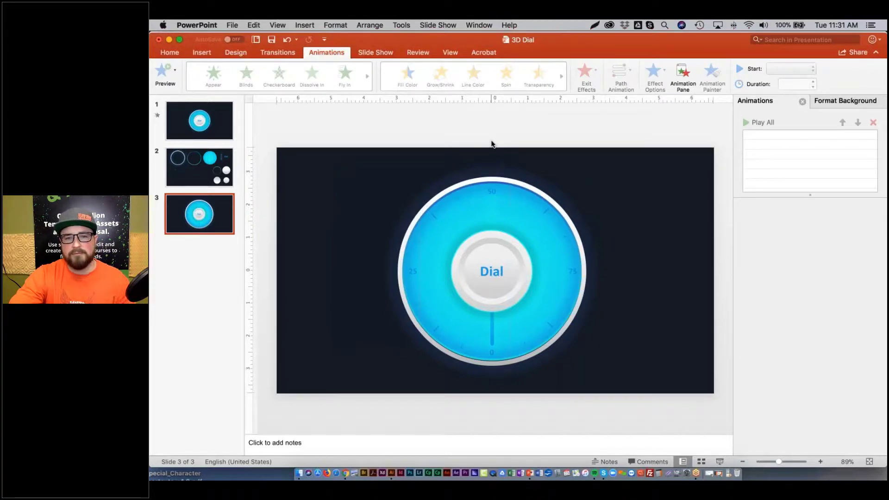
left_click(492, 193)
left_click(421, 153)
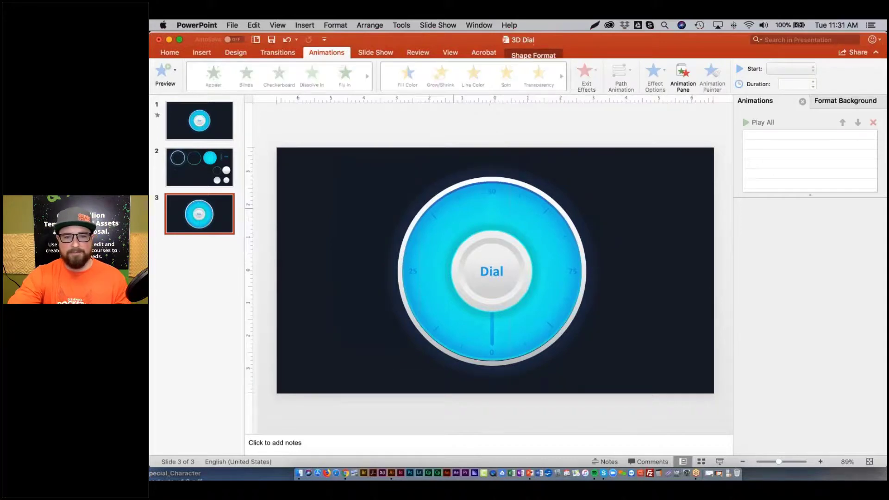
Ungroup the dial on slide 3 into its individual objects.
left_click(460, 206)
right_click(460, 206)
mouse_move(536, 250)
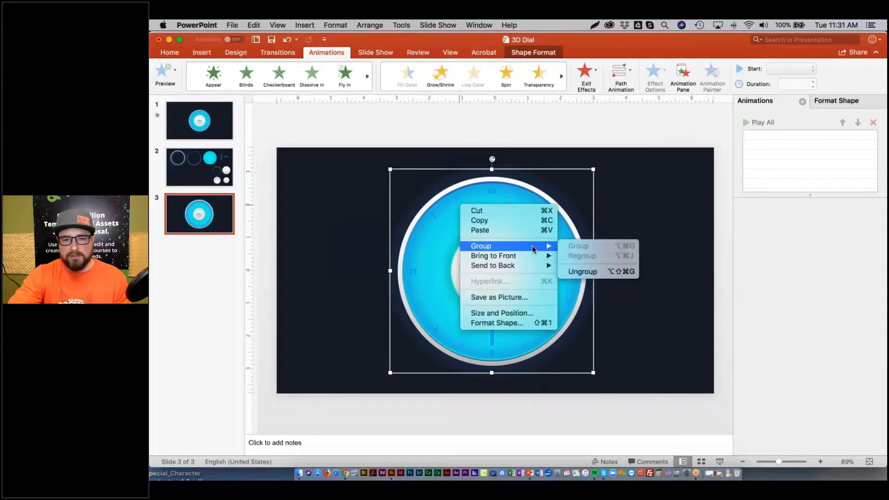
left_click(658, 246)
left_click(767, 370)
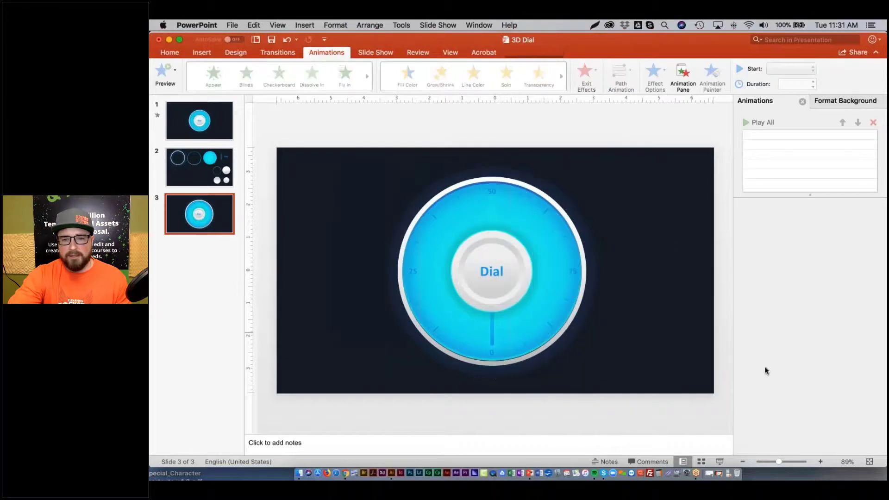
Examine the dial pointer line's gradient stops and transparency settings on slide 3.
left_click_drag(781, 461, 786, 461)
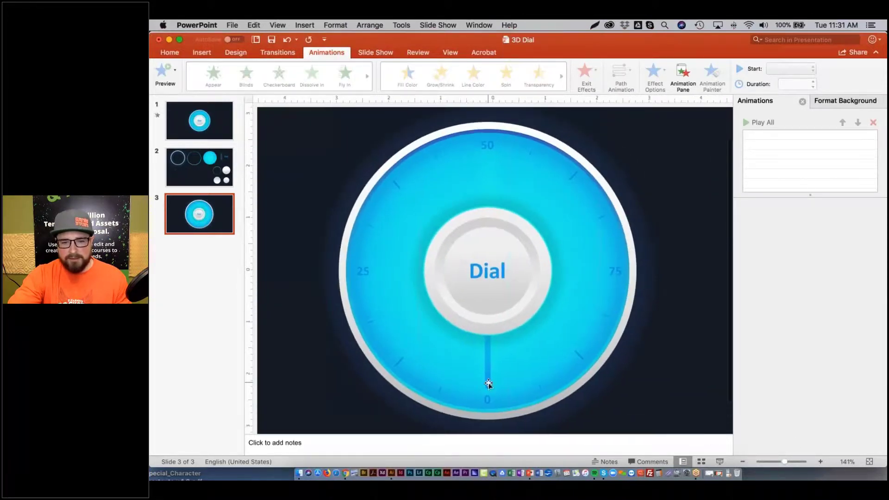
left_click(489, 385)
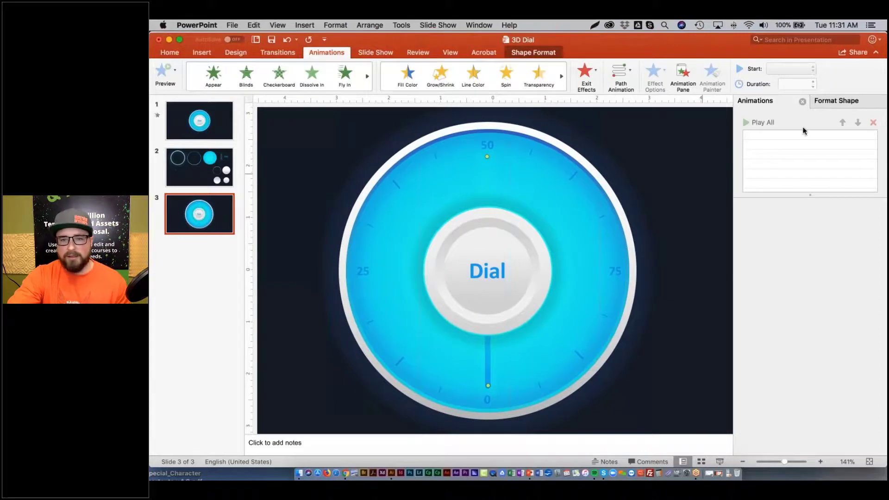
left_click(836, 104)
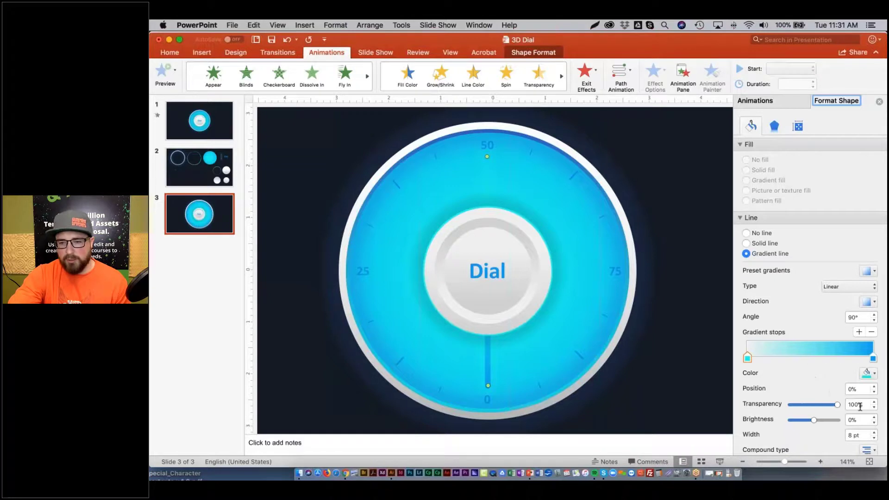
mouse_move(838, 405)
left_mouse_down()
mouse_move(796, 403)
mouse_move(852, 407)
left_mouse_up()
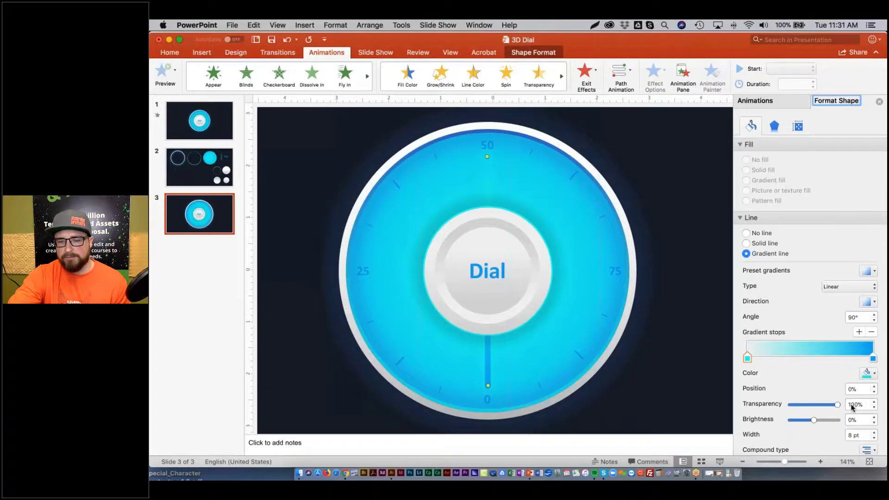
left_click(697, 132)
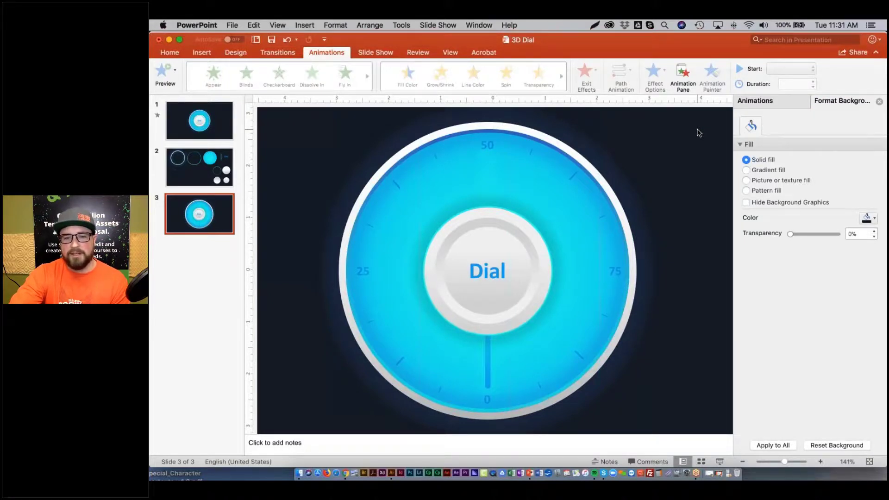
left_click(488, 384)
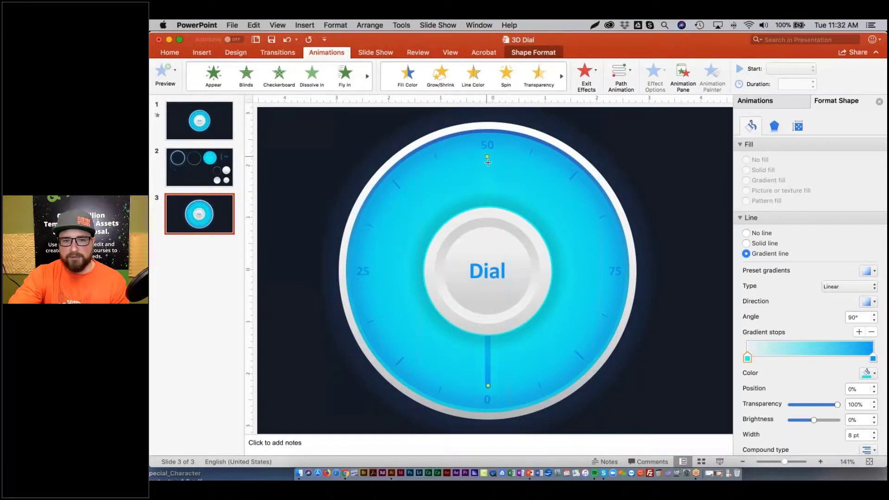
Shorten the pointer line on slide 3 so its transparent upper end sits at the dial's center, and check the slide's animation list.
left_click_drag(487, 157, 487, 277)
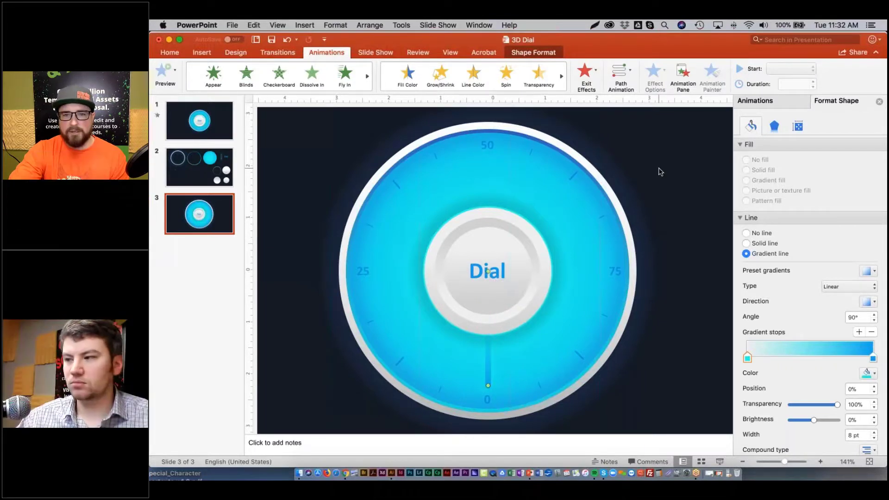
left_click(655, 170)
left_click(789, 101)
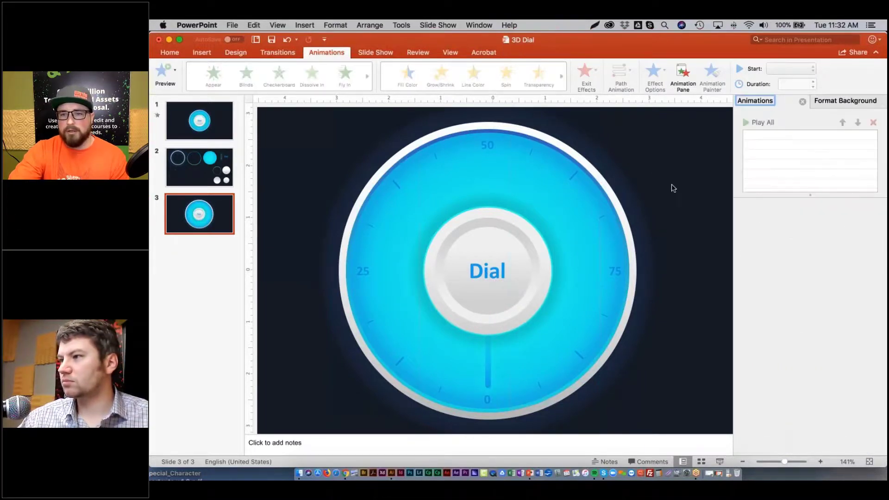
left_click(488, 368)
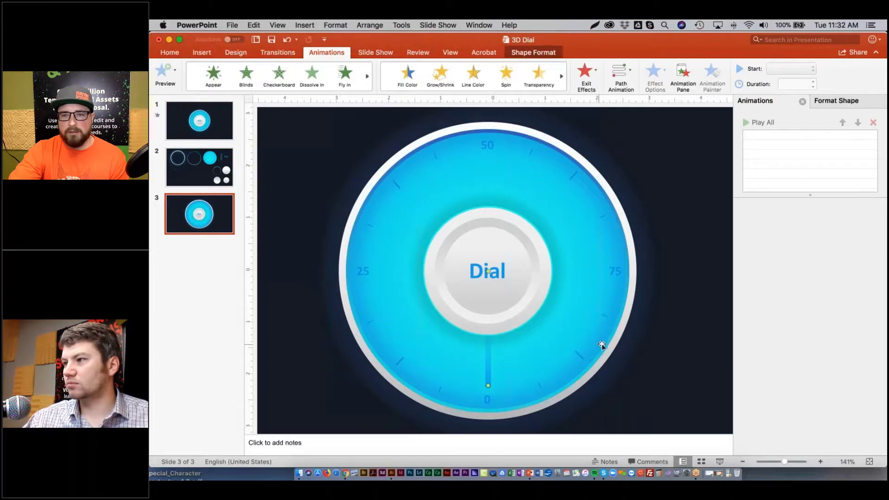
left_click(368, 215)
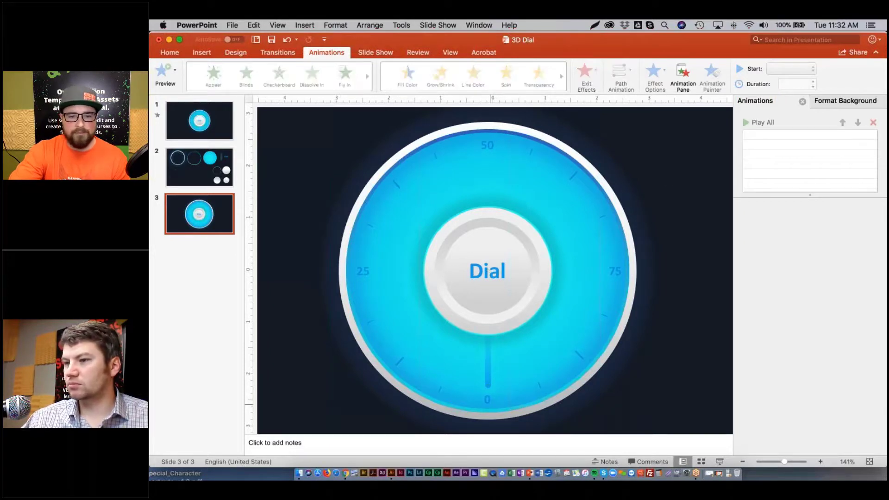
left_click(488, 376)
Shorten the animated pointer line on slide 1 to the dial's center and play its animation.
left_click(224, 133)
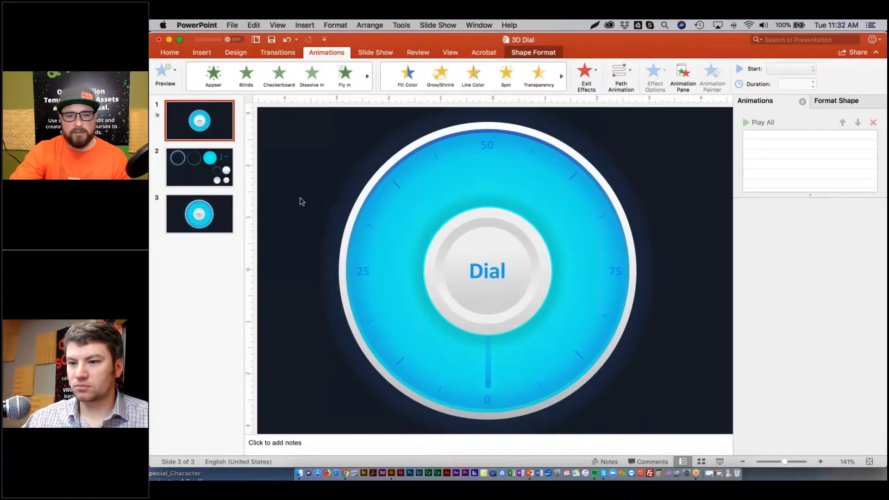
left_click(495, 356)
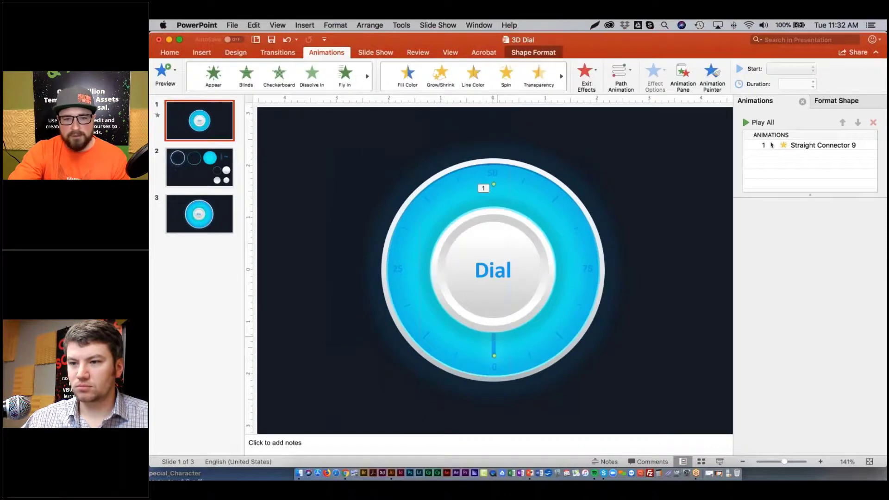
left_click_drag(494, 185, 494, 272)
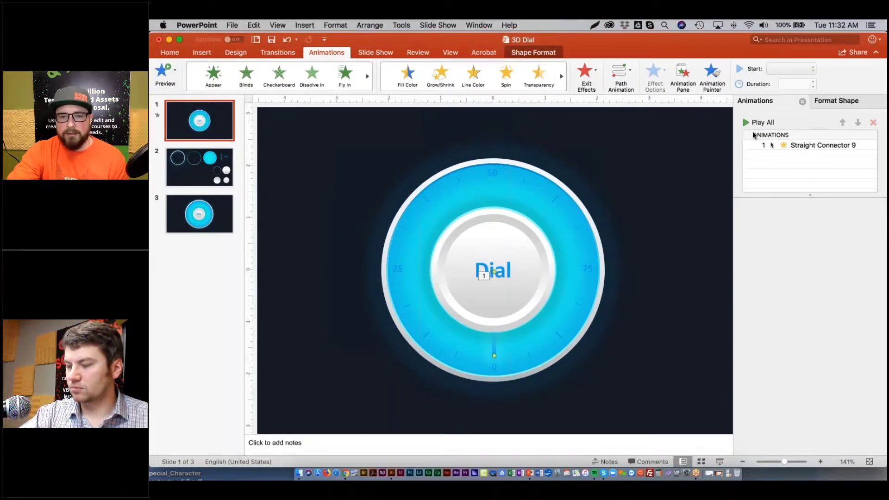
left_click(746, 123)
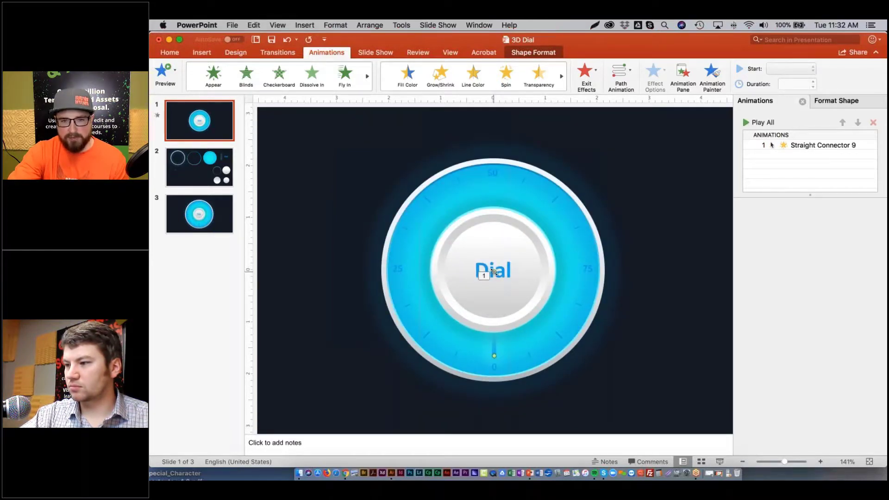
Extend the upper end of slide 1's pointer line back to just below the 50 mark.
left_click_drag(493, 273, 494, 180)
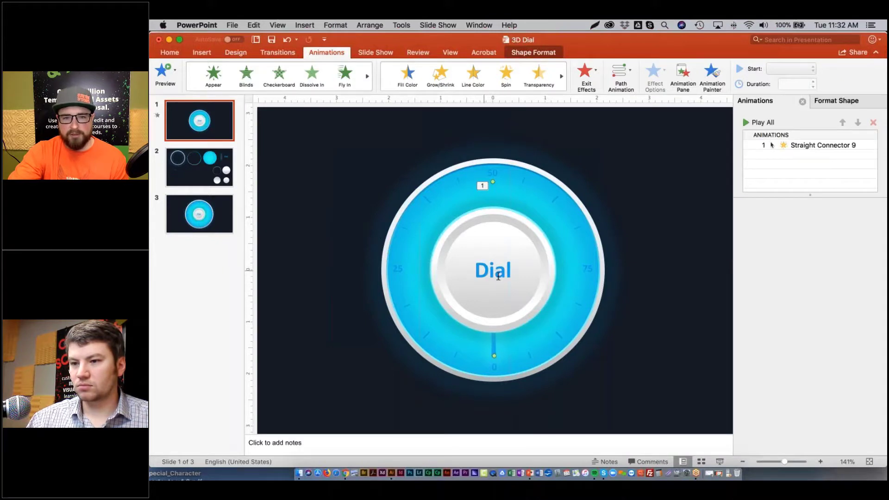
left_click(623, 209)
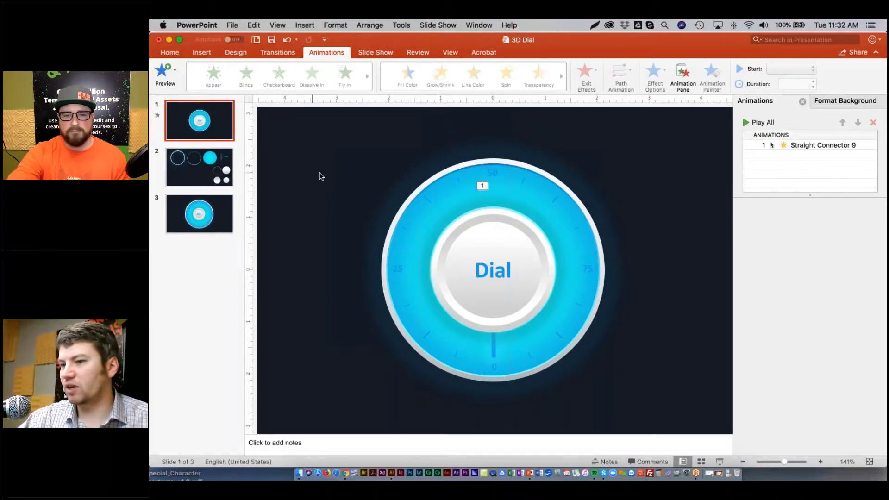
Try to shorten slide 1's pointer line so its upper end lies inside the knob above the Dial label.
scroll(482, 352, "right", 1)
left_click(492, 356)
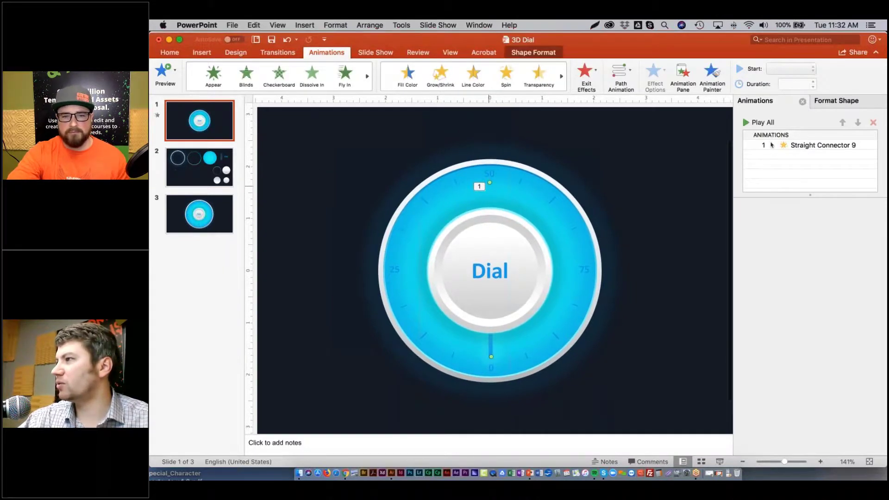
left_click_drag(490, 196, 490, 230)
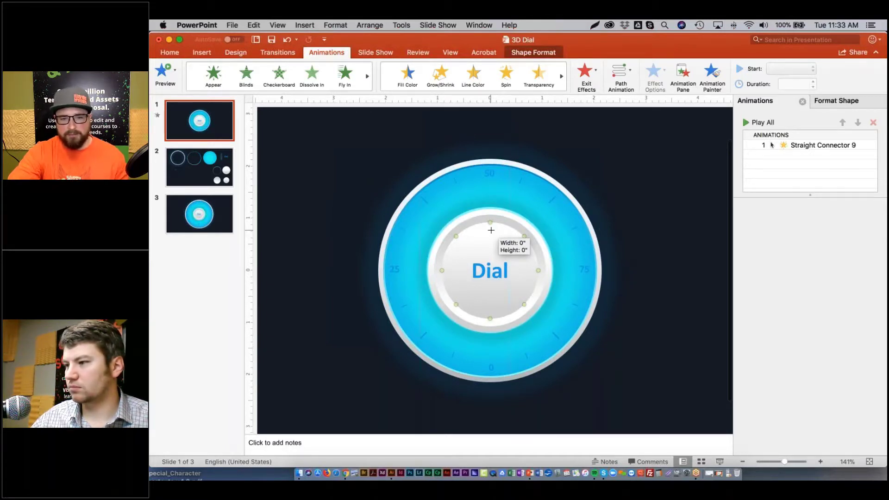
mouse_move(498, 232)
left_mouse_down()
mouse_move(523, 237)
mouse_move(505, 233)
left_mouse_up()
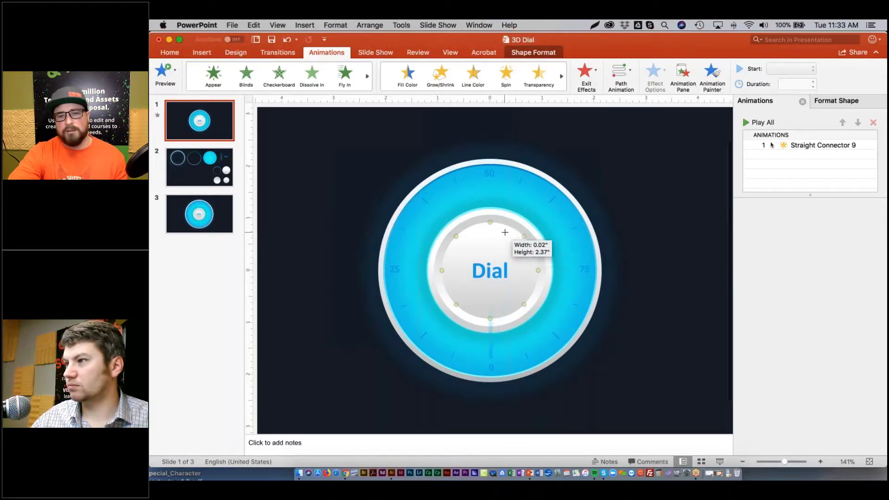
left_click_drag(505, 232, 507, 233)
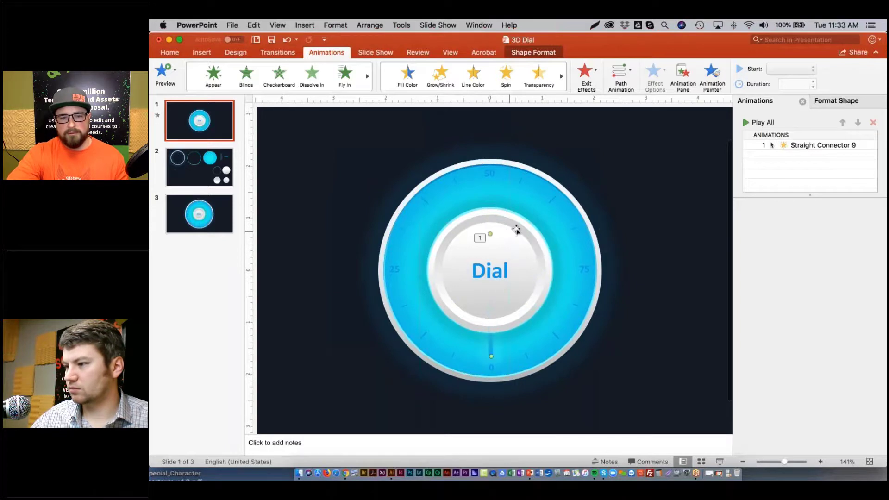
left_click(597, 147)
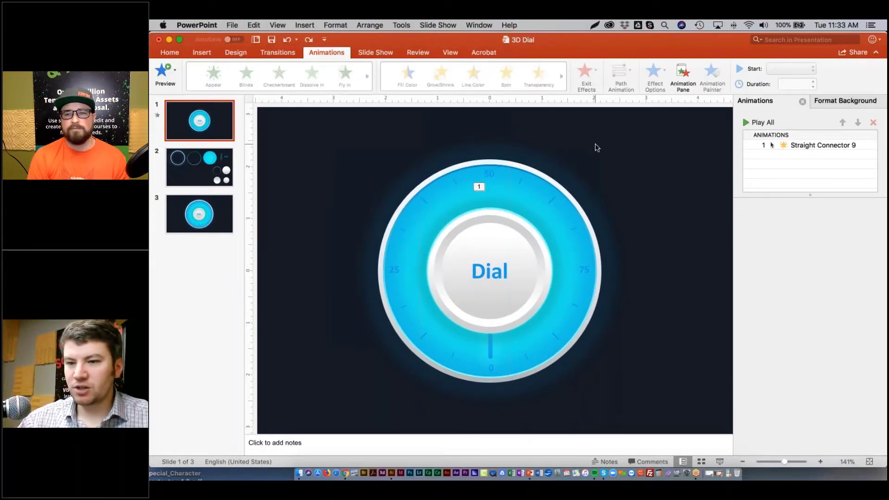